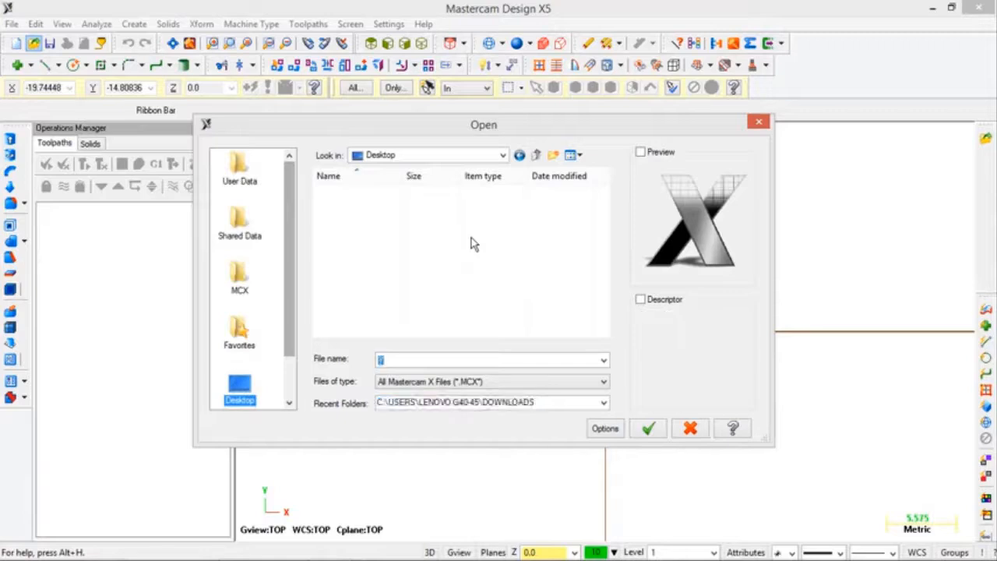
# - Open the Parasolid file Turning 1.x_t from the Turning folder on the desktop
pyautogui.doubleClick(391, 248)
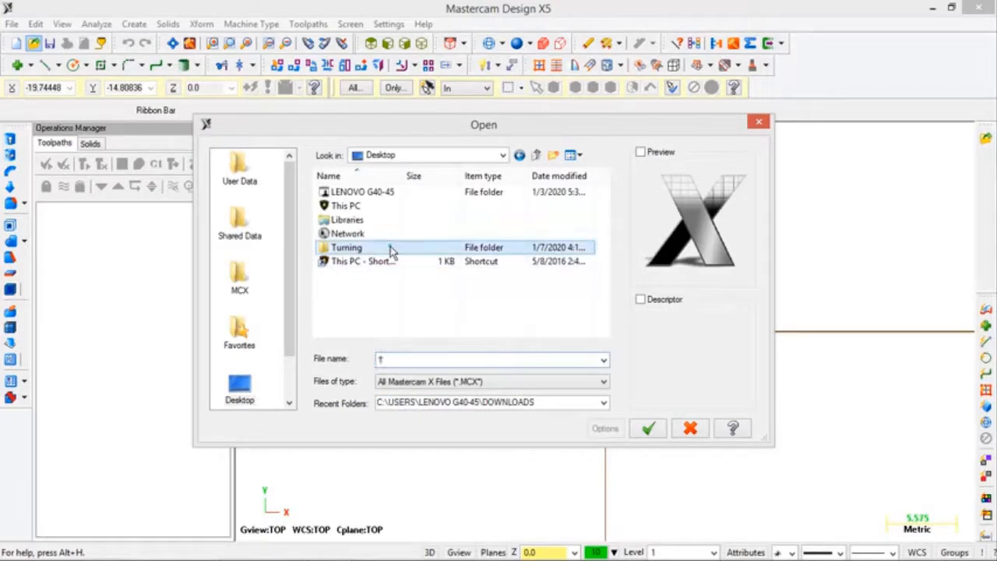
pyautogui.click(494, 382)
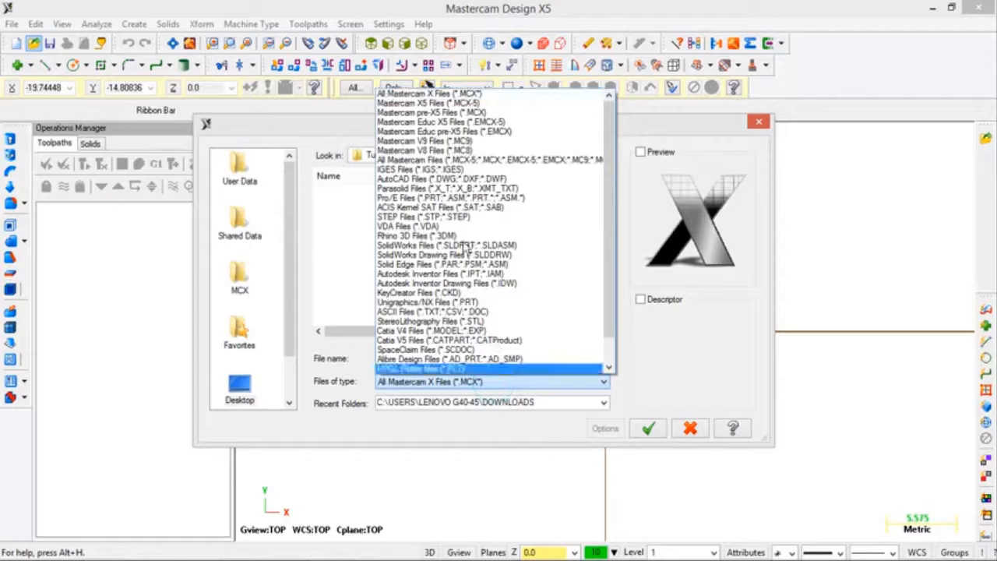
pyautogui.click(460, 198)
pyautogui.click(419, 197)
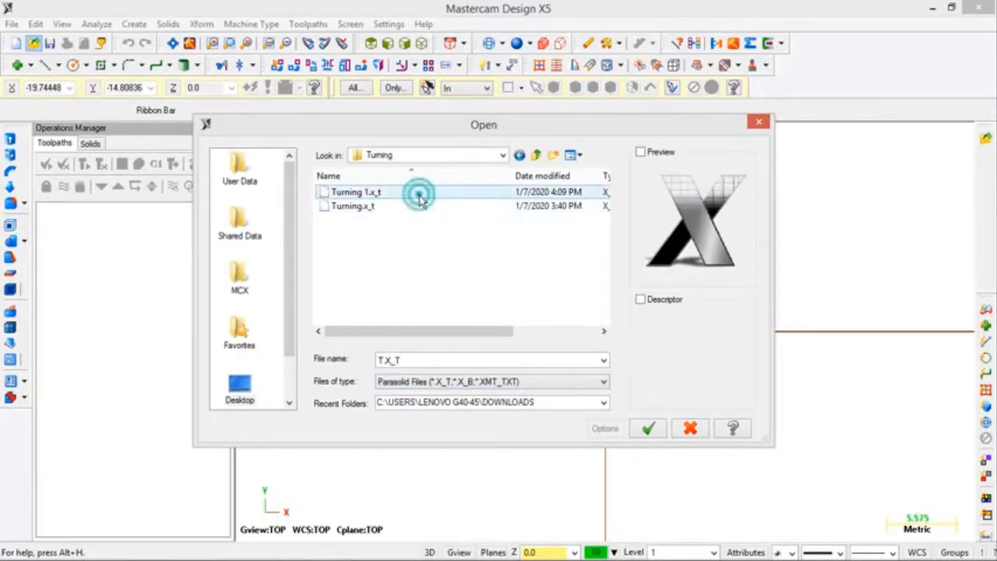
pyautogui.doubleClick(420, 196)
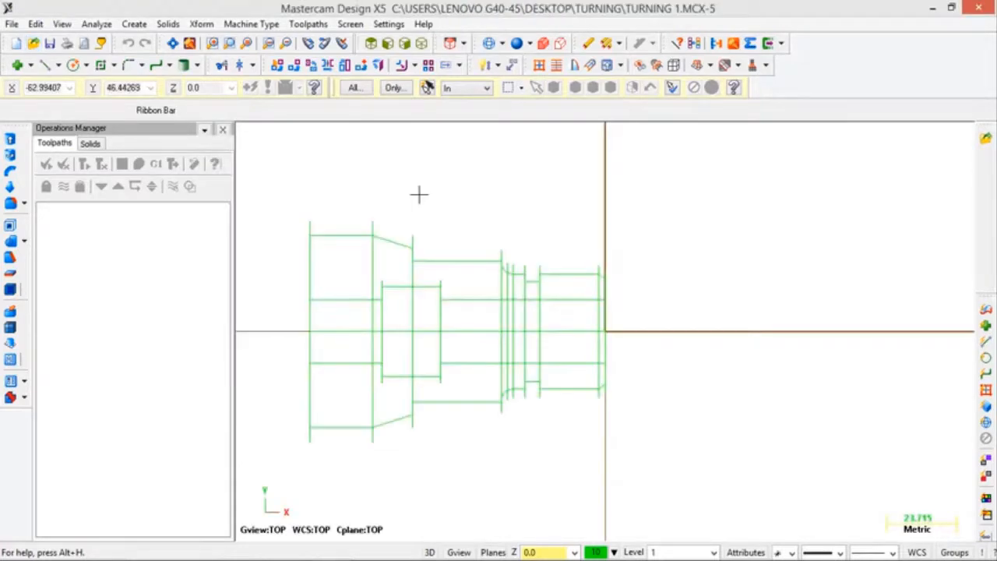
# - Examine the imported turned part's overall shape in 3D and restore the top view
pyautogui.scroll(1, 633, 278)
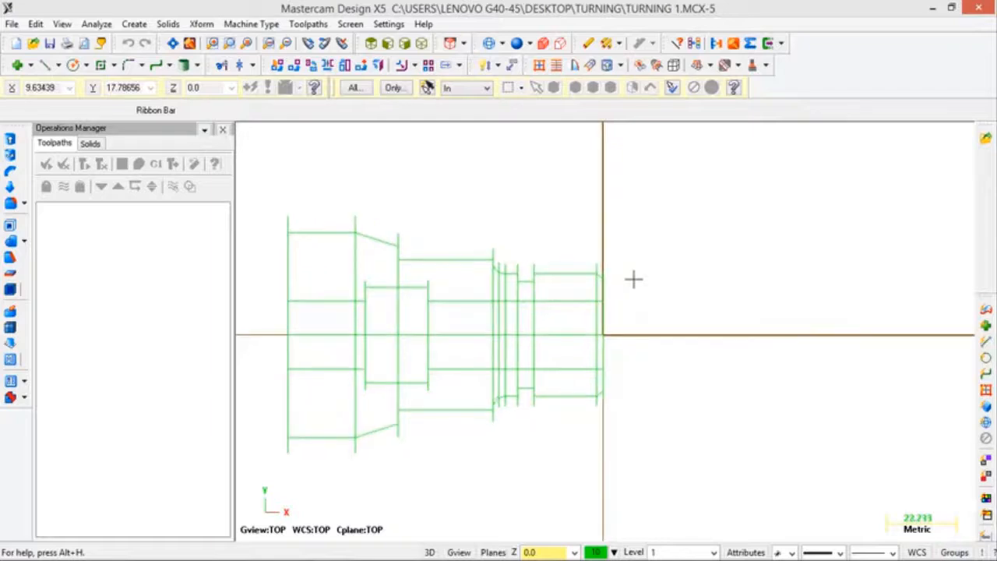
pyautogui.scroll(-3, 633, 279)
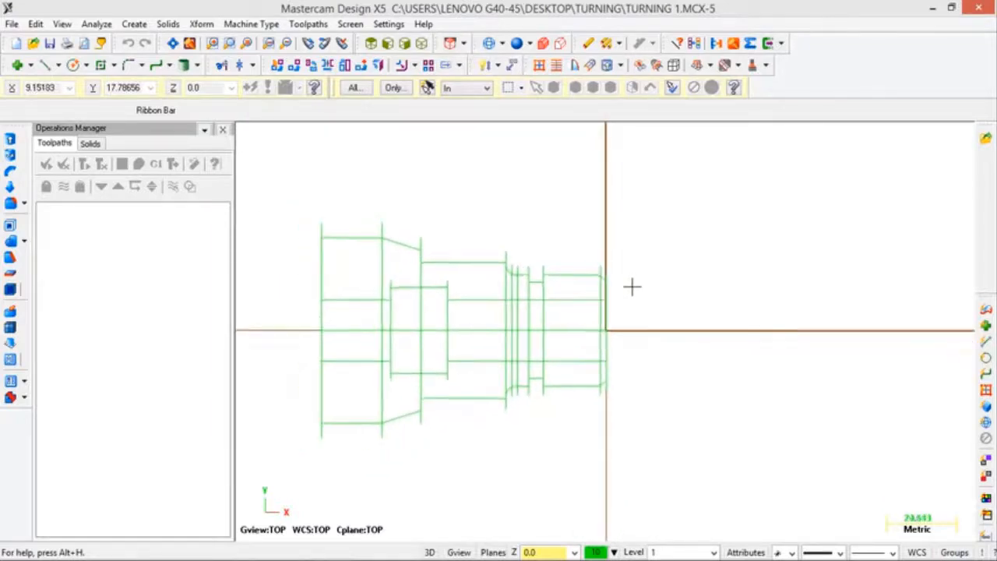
pyautogui.scroll(-7, 632, 288)
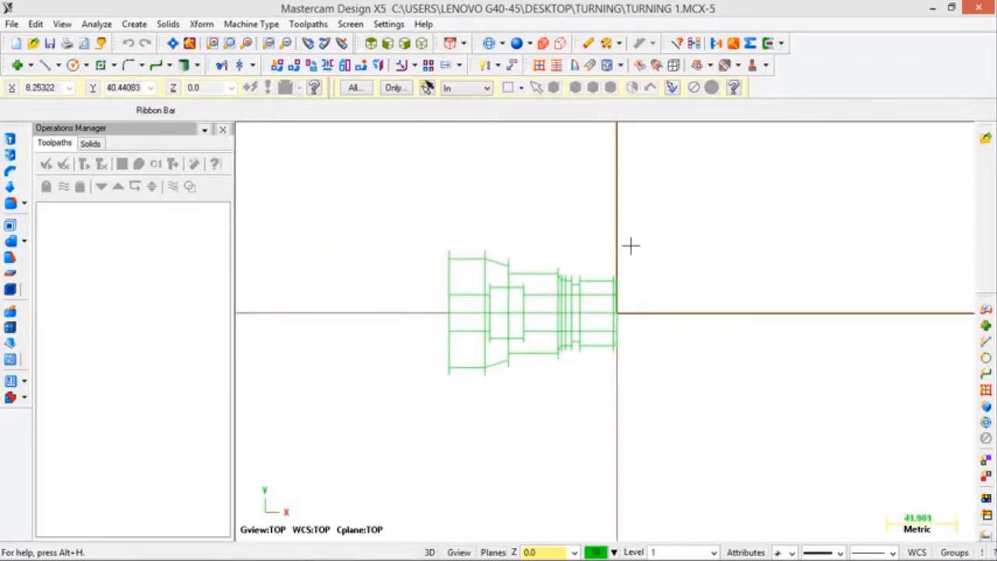
pyautogui.moveTo(581, 298); pyautogui.dragTo(577, 304, button='middle')
pyautogui.scroll(1, 601, 326)
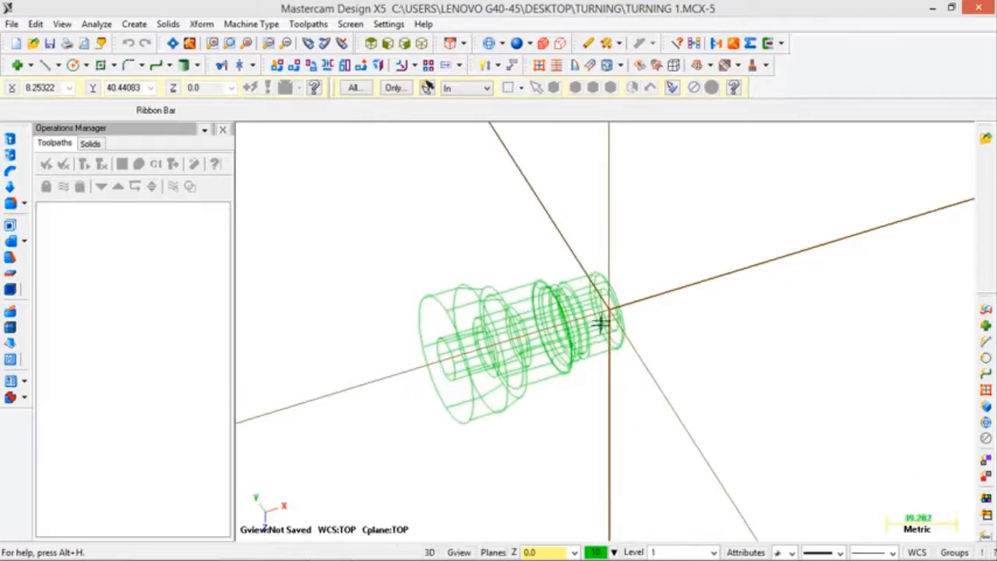
pyautogui.moveTo(612, 272); pyautogui.dragTo(652, 296, button='middle')
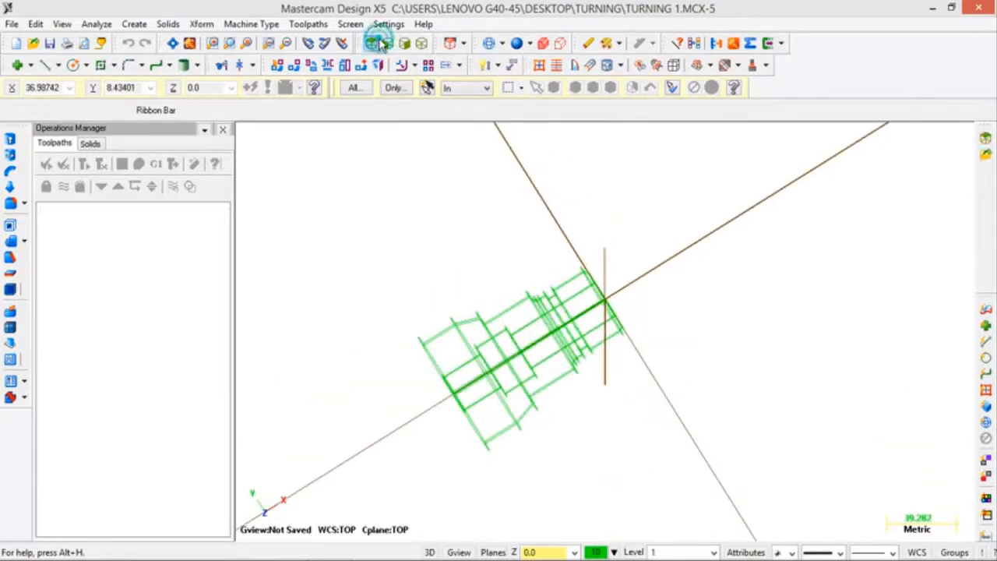
pyautogui.click(371, 42)
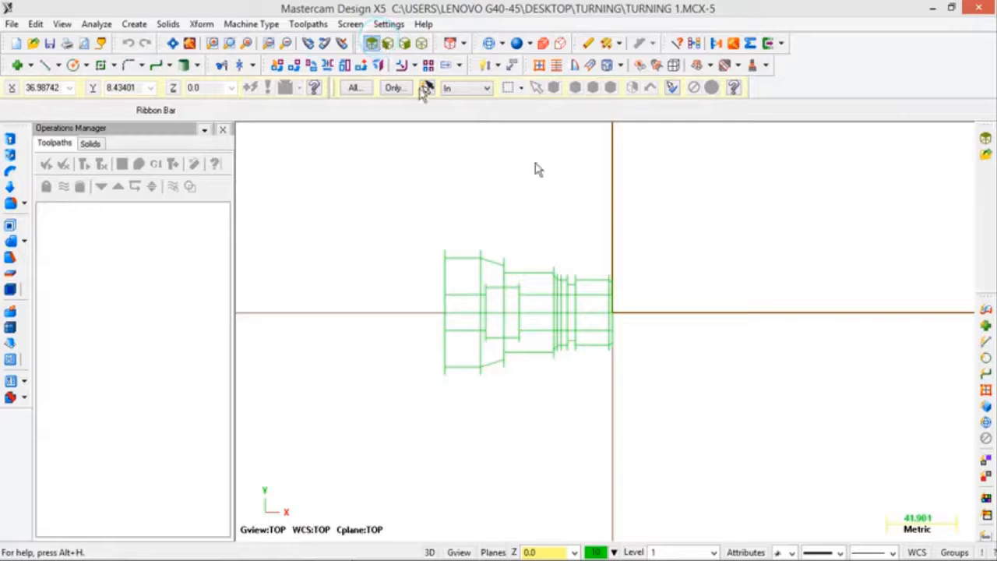
# - Set the machine type to the default lathe
pyautogui.click(248, 24)
pyautogui.moveTo(271, 62)
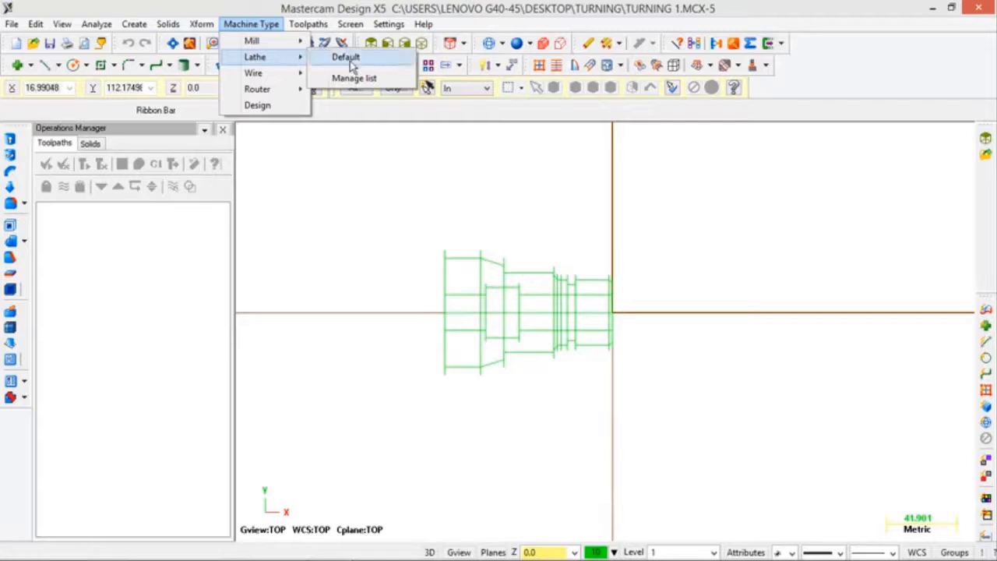
pyautogui.click(347, 58)
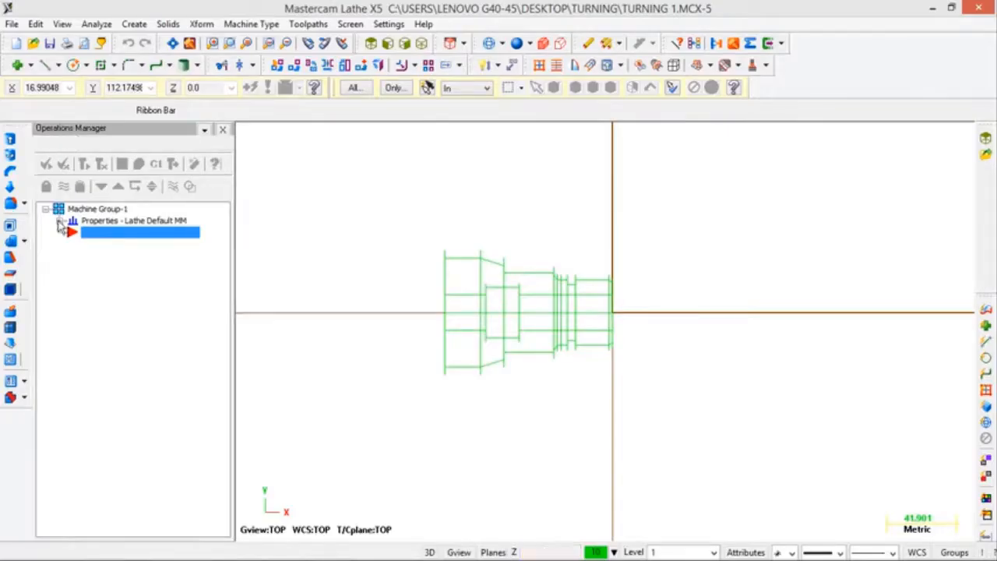
# - In the stock setup, define the left-spindle cylinder stock from two points, the origin and the part's outer rear corner at X-100, Y37.5
pyautogui.click(58, 224)
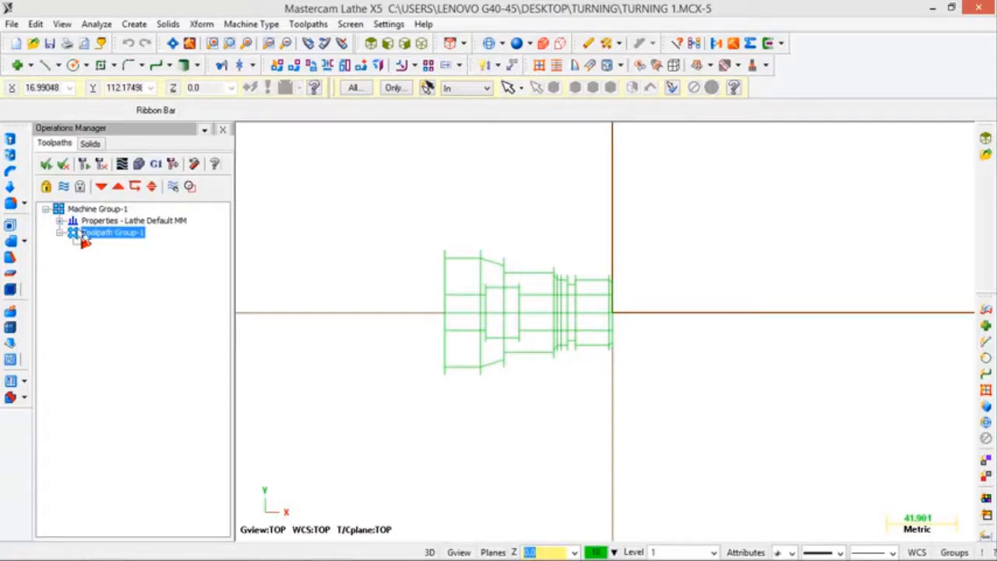
pyautogui.click(60, 223)
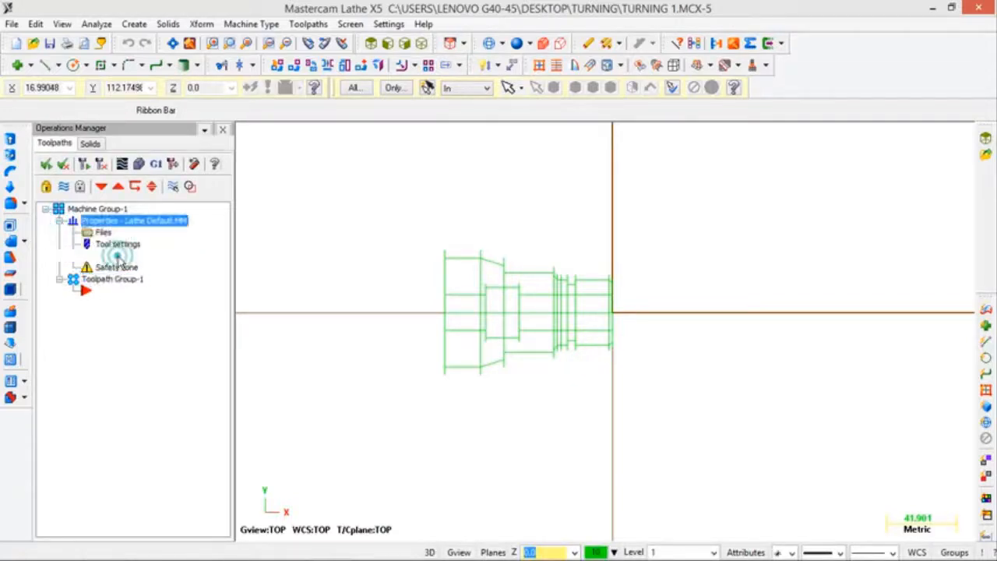
pyautogui.click(114, 257)
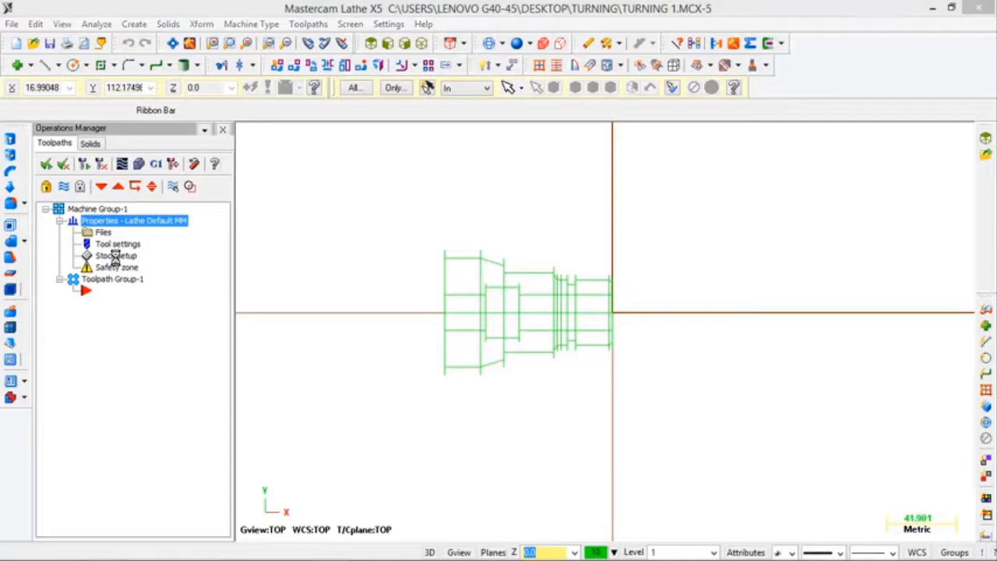
pyautogui.click(413, 151)
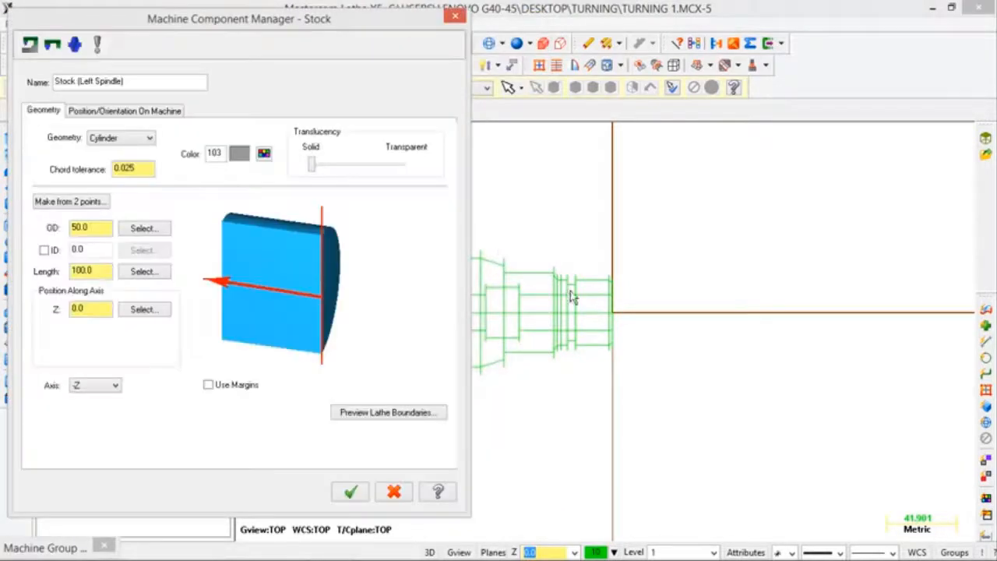
pyautogui.click(76, 202)
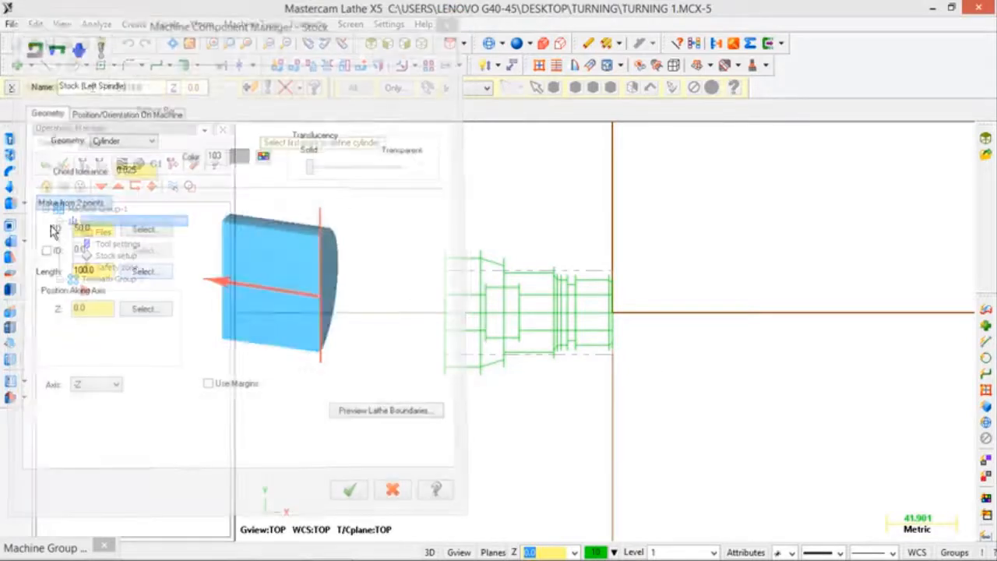
pyautogui.click(617, 307)
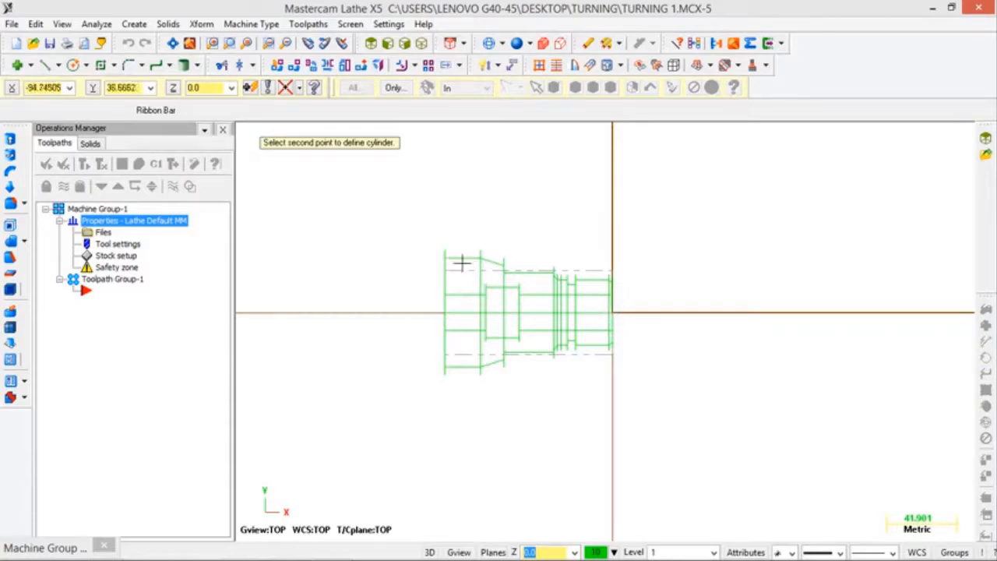
pyautogui.scroll(2, 485, 285)
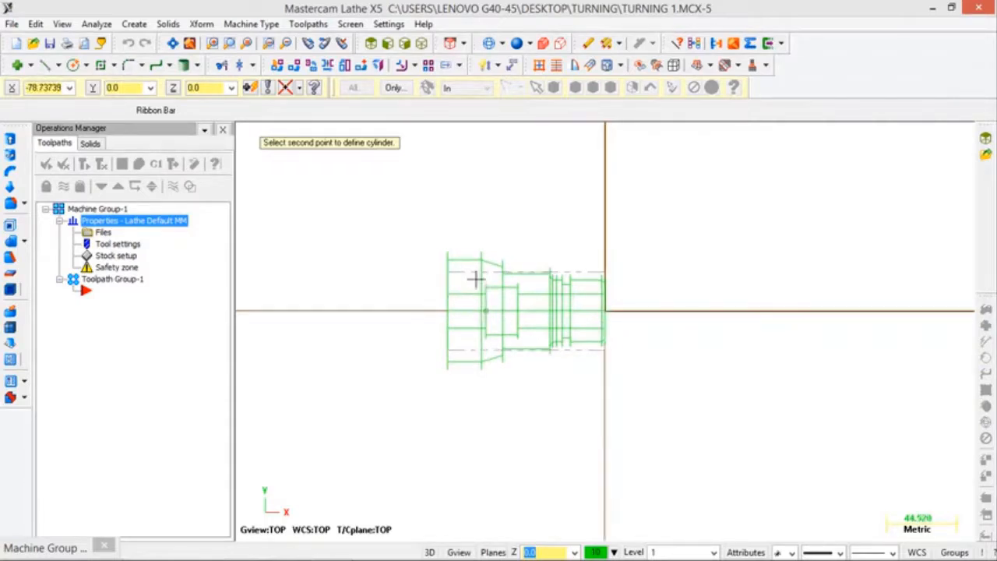
pyautogui.scroll(1, 436, 244)
pyautogui.click(433, 238)
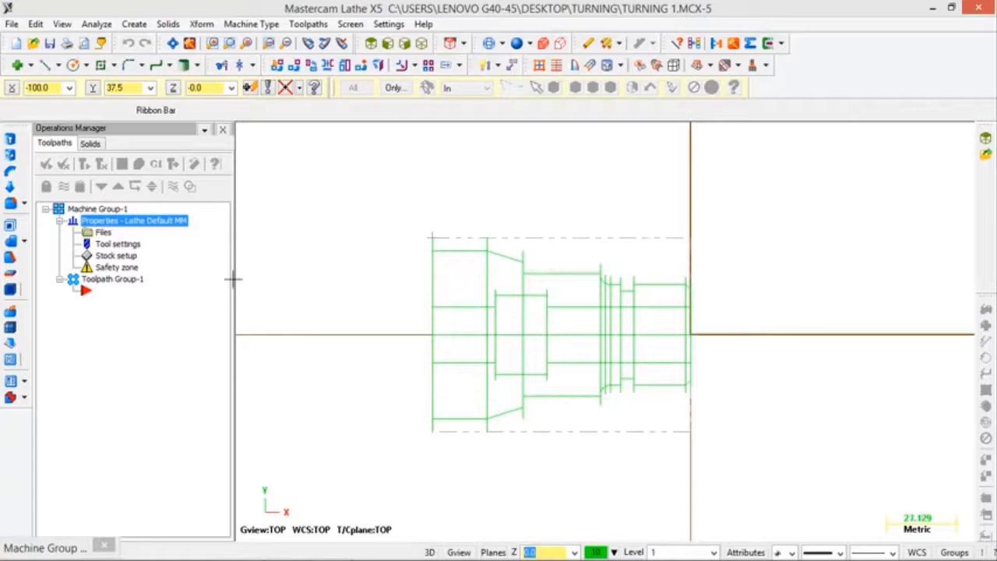
# - Set the stock length to 150 and its Z position along the axis to 2, and accept the stock definition
pyautogui.doubleClick(99, 271)
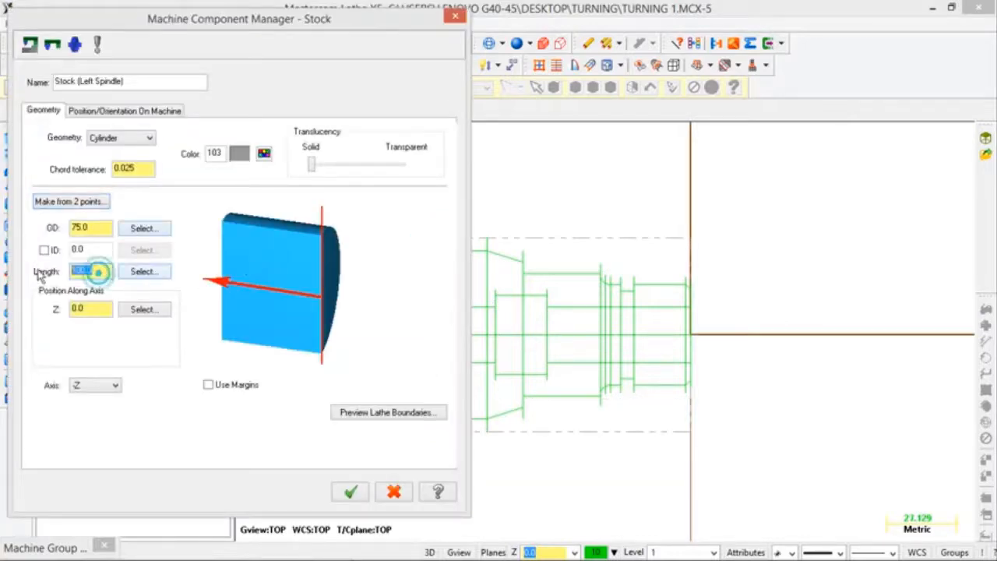
pyautogui.write('150')
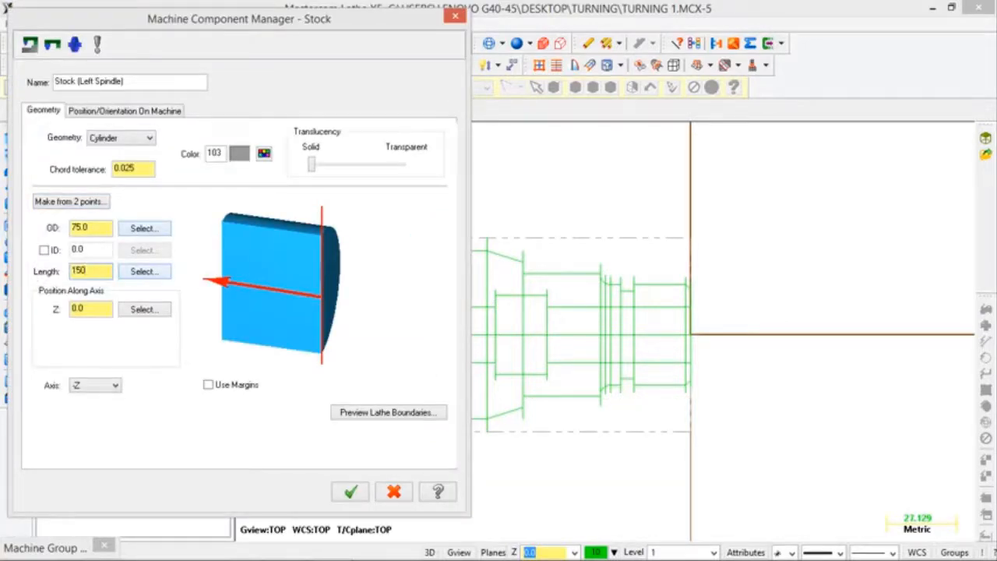
pyautogui.press('Return')
pyautogui.doubleClick(84, 310)
pyautogui.write('2')
pyautogui.press('Return')
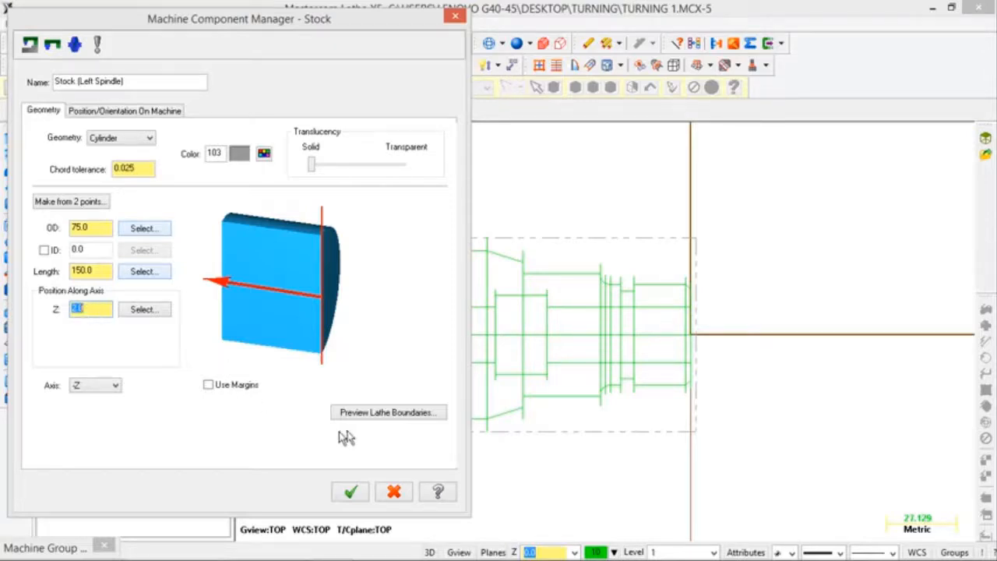
pyautogui.click(352, 492)
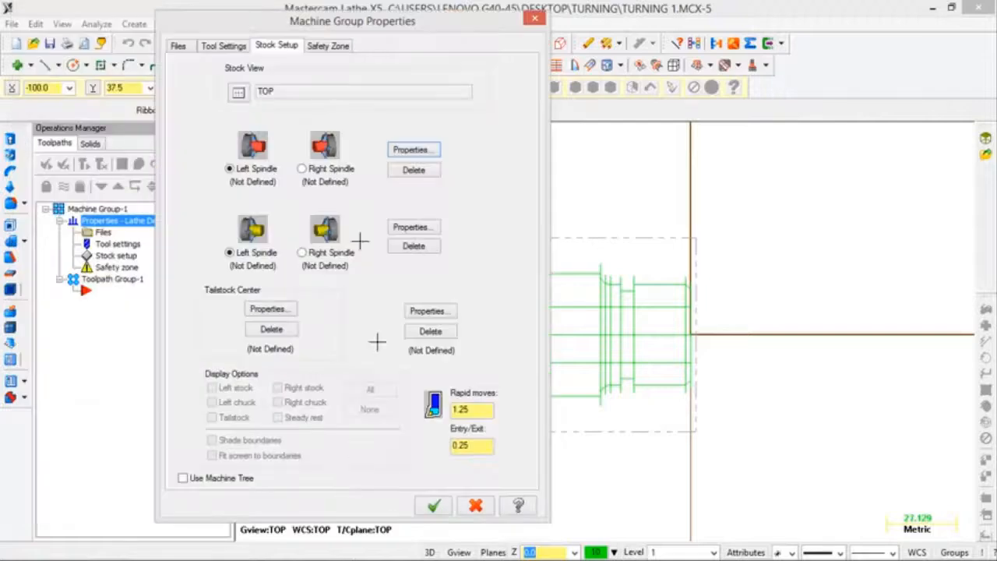
# - Define the left-spindle chuck jaws from two corners on the stock's rear upper edge, about 29.4 mm wide and 18.1 mm high
pyautogui.click(417, 230)
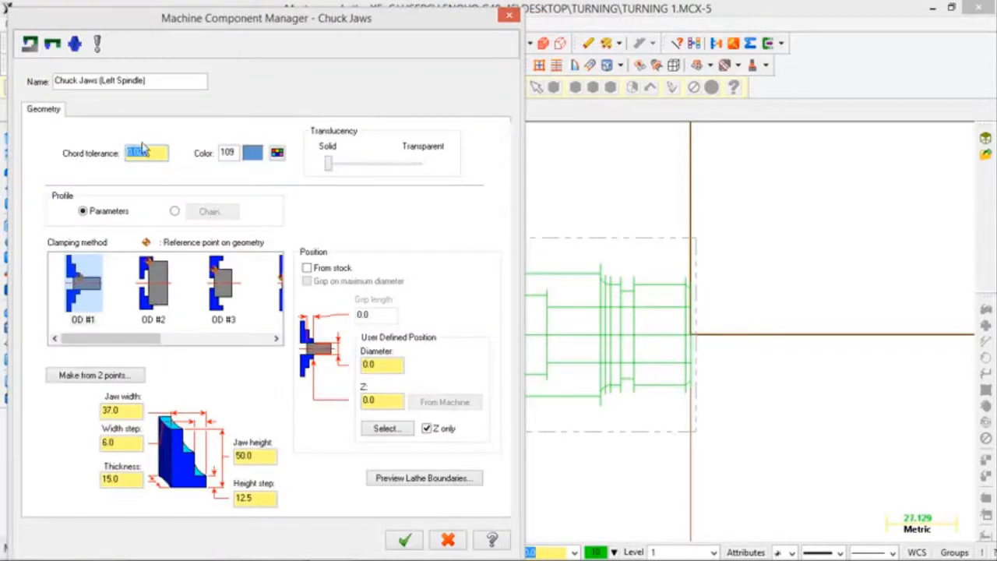
pyautogui.moveTo(232, 26)
pyautogui.mouseDown()
pyautogui.moveTo(243, 6)
pyautogui.moveTo(240, 15)
pyautogui.mouseUp()
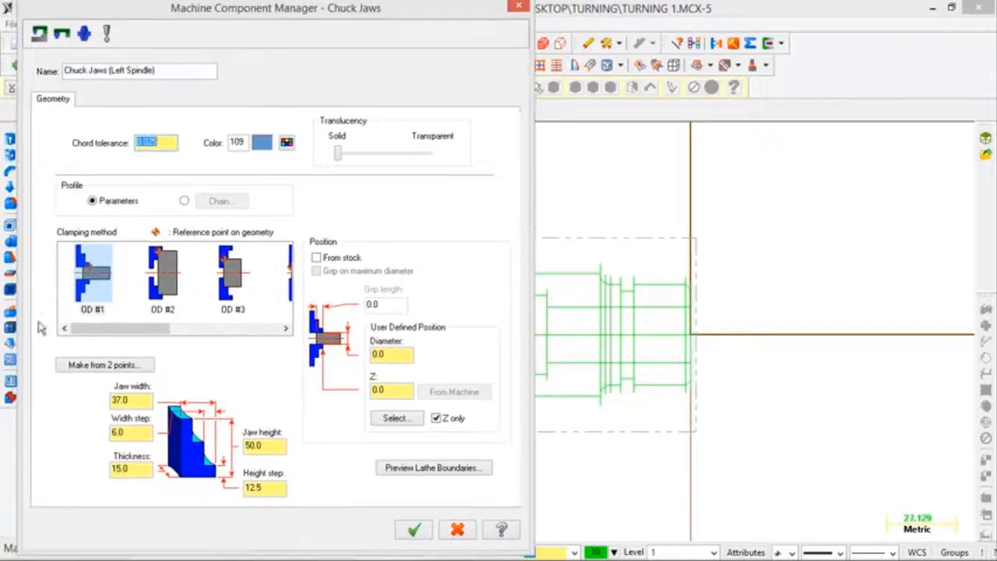
pyautogui.click(96, 366)
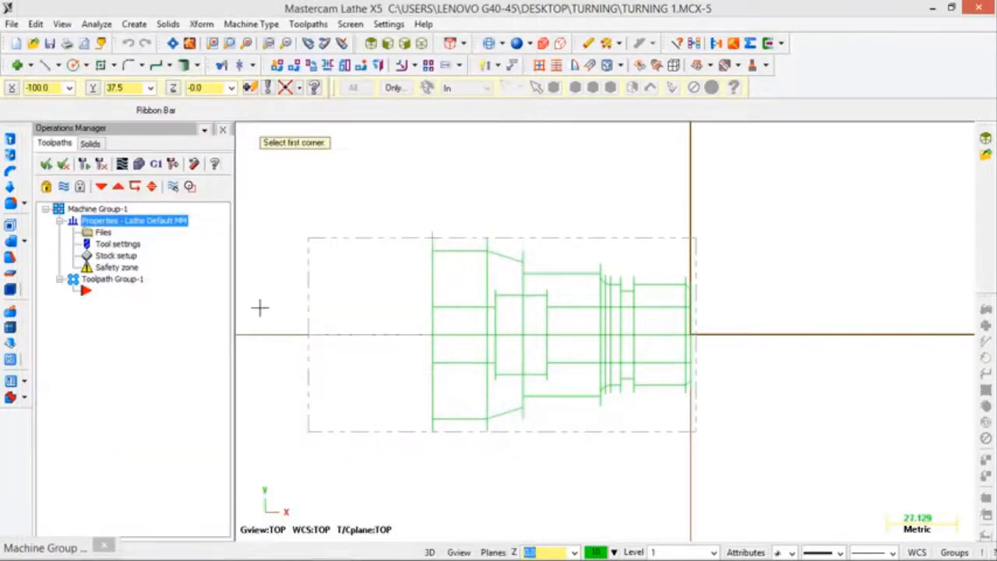
pyautogui.click(332, 237)
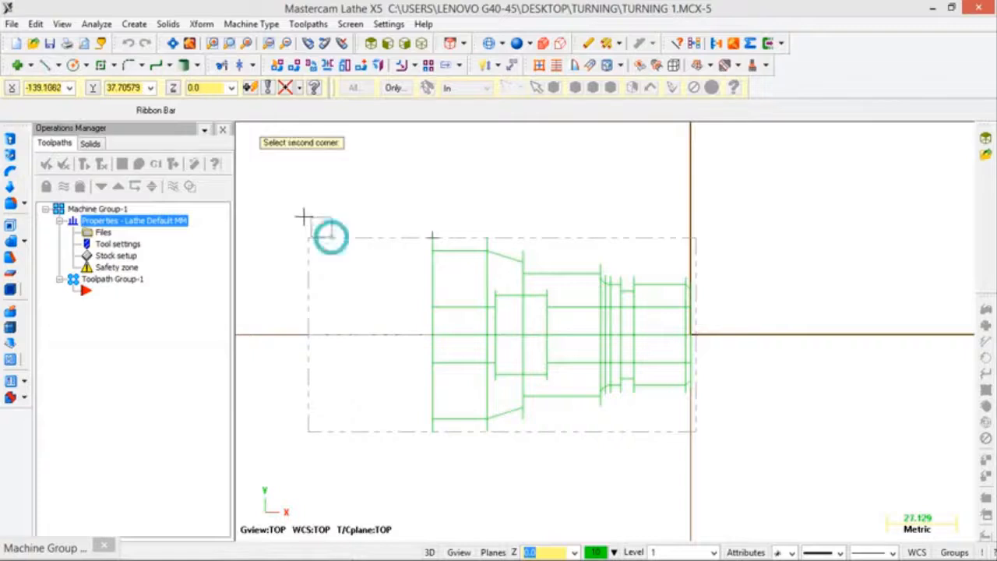
pyautogui.click(257, 190)
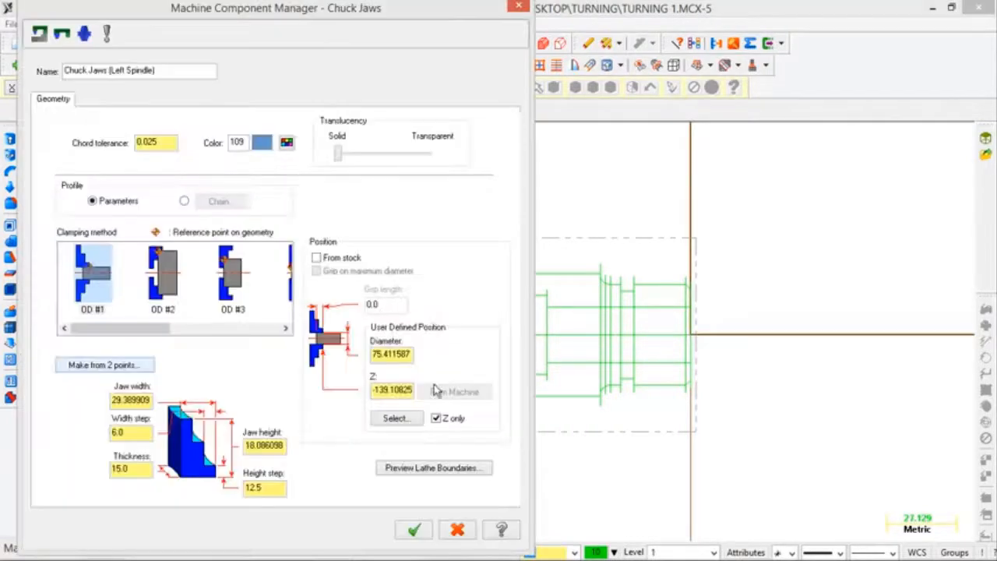
# - Set the chuck jaws' user-defined position diameter to 75 and accept the jaw and machine group settings
pyautogui.moveTo(364, 353); pyautogui.dragTo(426, 352)
pyautogui.write('75')
pyautogui.click(413, 530)
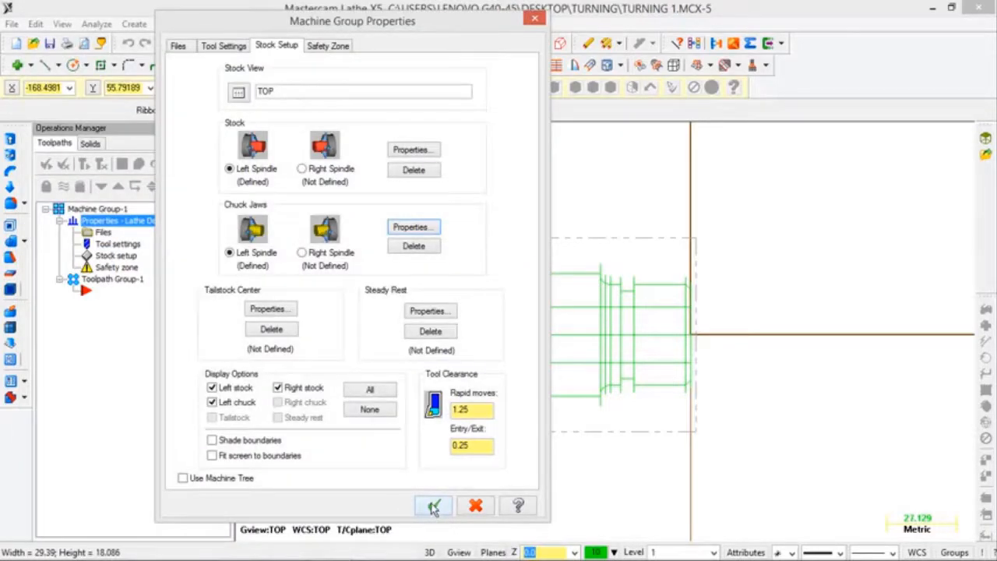
pyautogui.click(434, 507)
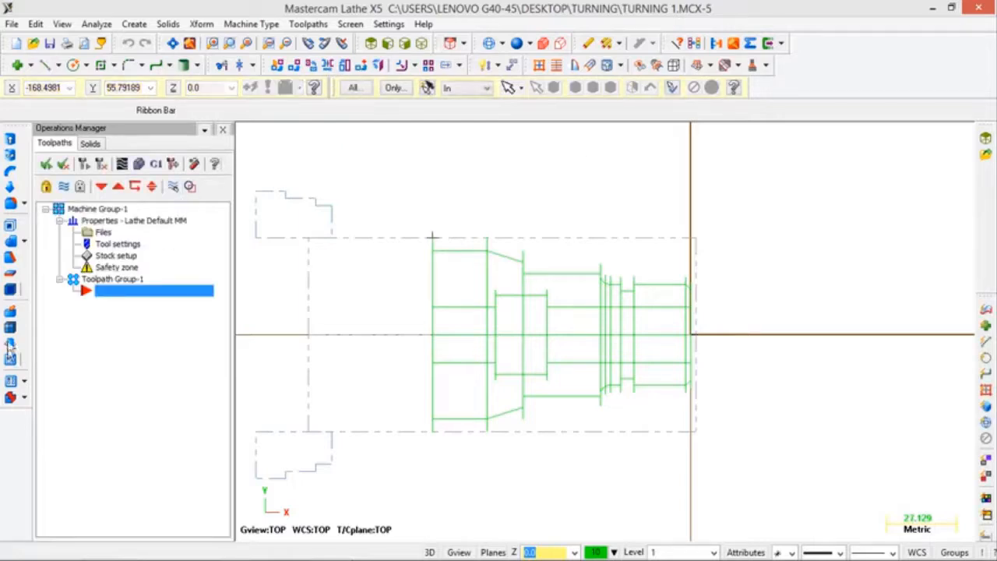
# - Start a lathe Face toolpath using the NC name TURNING 1
pyautogui.click(60, 220)
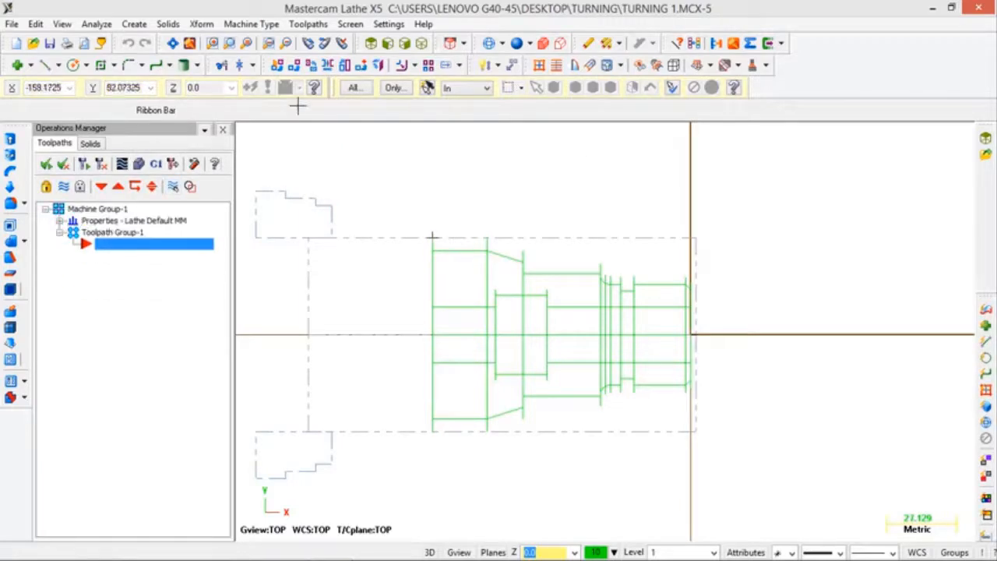
pyautogui.click(308, 24)
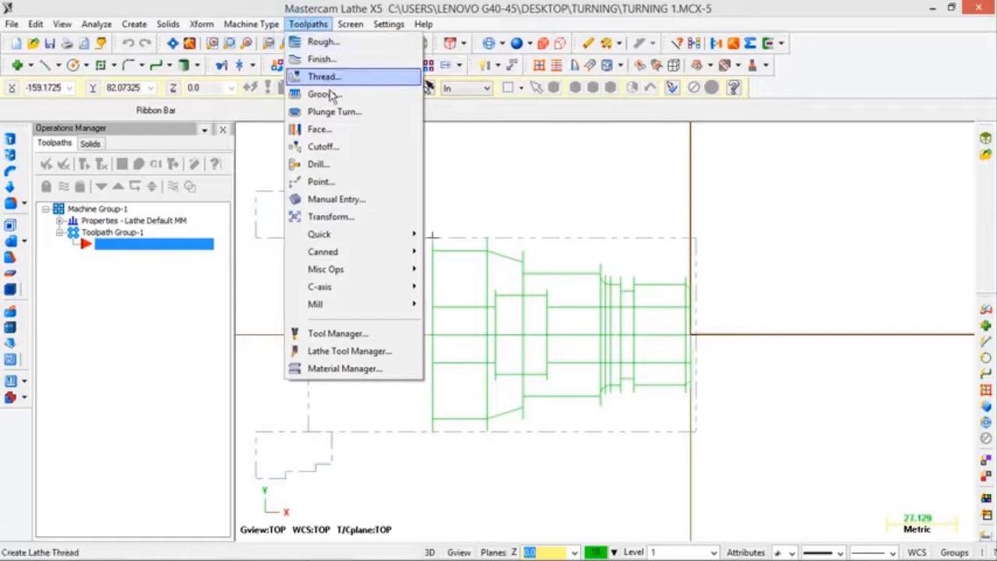
pyautogui.click(316, 130)
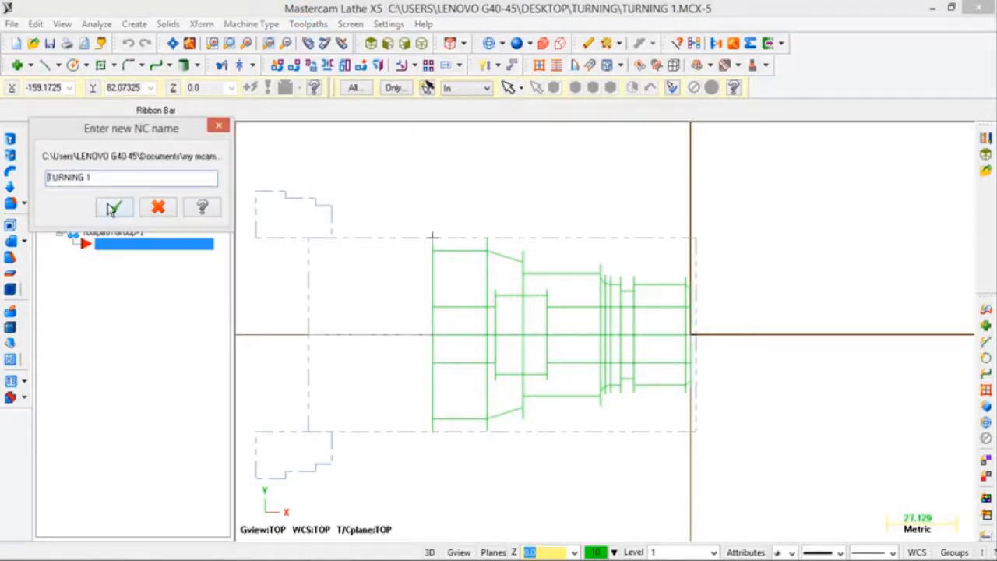
pyautogui.click(113, 208)
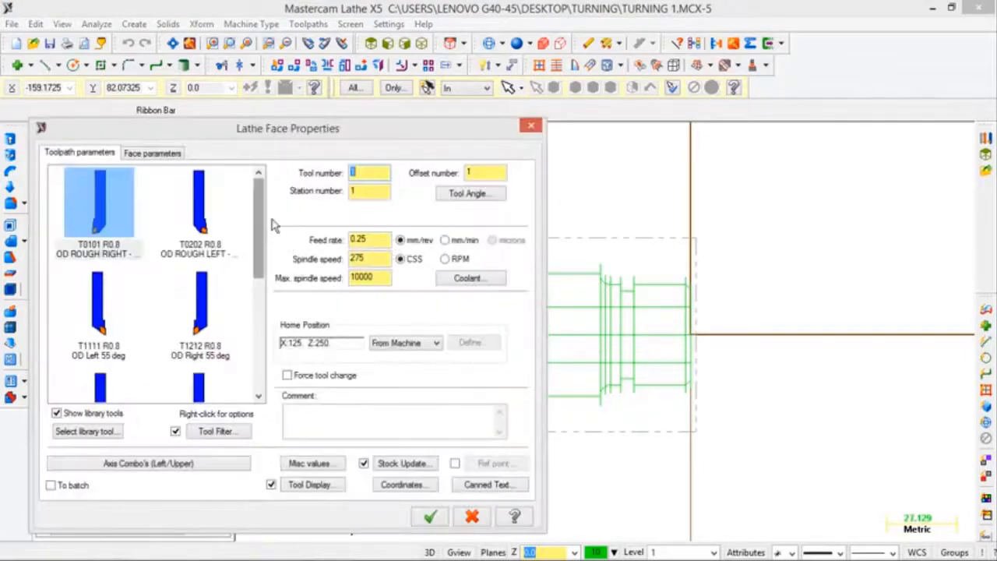
# - Choose the T3131 R0.8 Rough Face Right tool and accept the Face toolpath with Finish Z 0.0 and stock as the boundary
pyautogui.click(257, 194)
pyautogui.moveTo(260, 199); pyautogui.dragTo(250, 259)
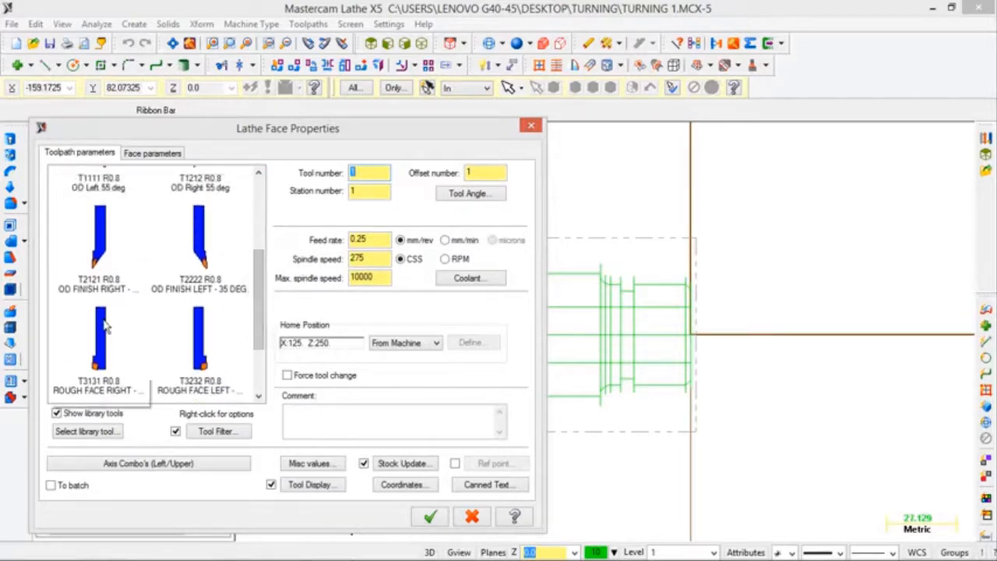
pyautogui.click(97, 385)
pyautogui.click(175, 152)
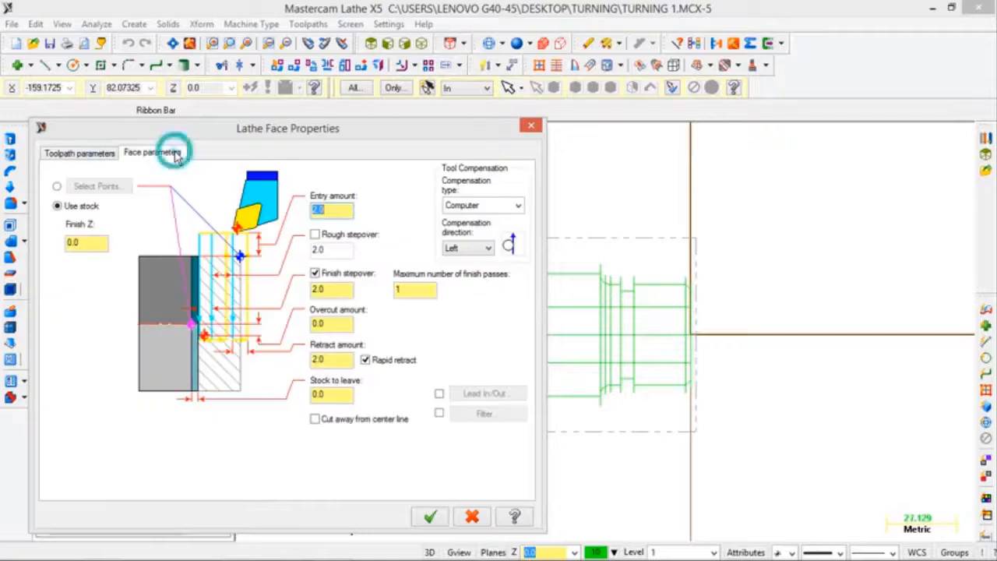
pyautogui.click(431, 518)
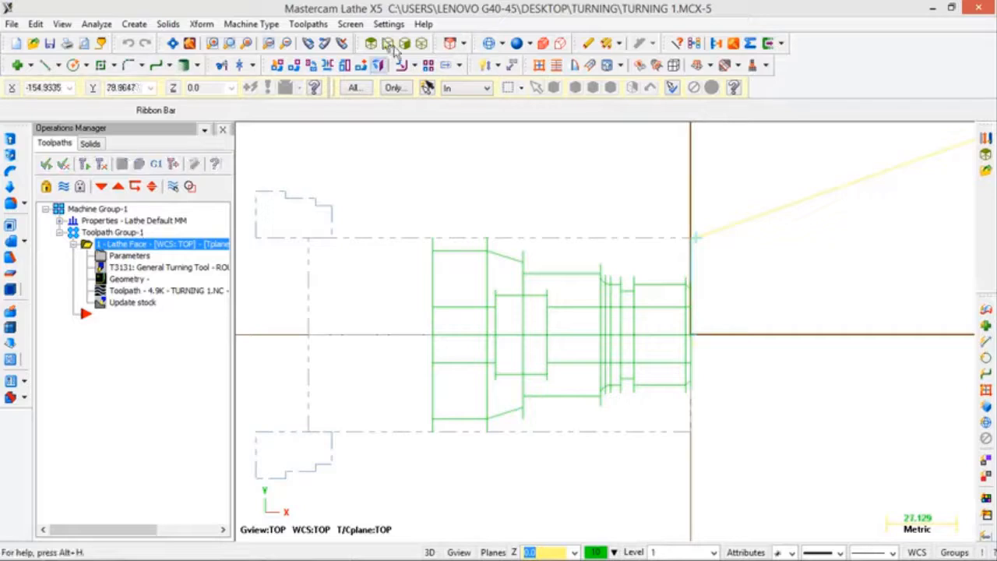
# - Start a lathe Rough toolpath with solid chaining and begin a partial chain at the front chamfer of the upper profile
pyautogui.click(309, 24)
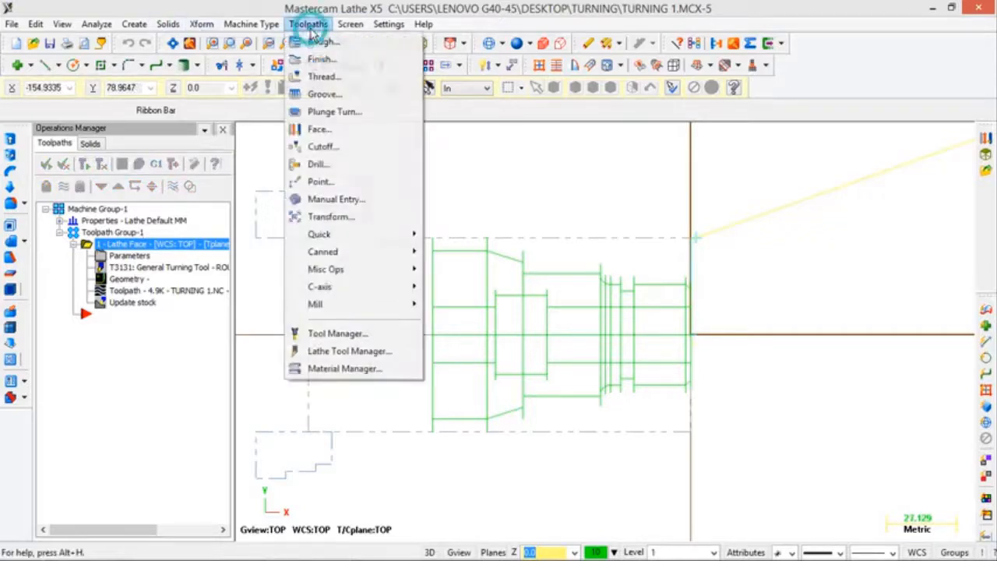
pyautogui.click(350, 43)
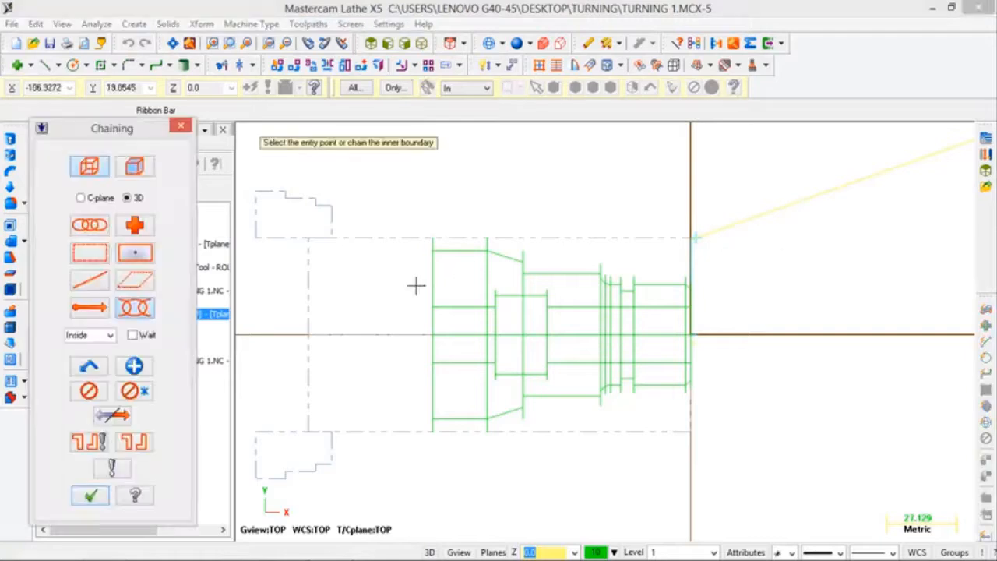
pyautogui.click(134, 166)
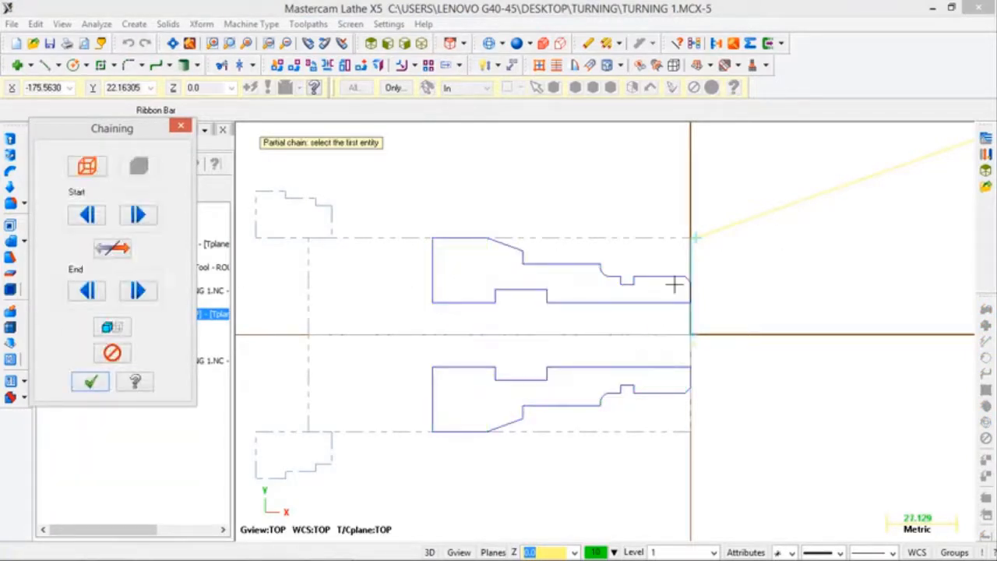
pyautogui.scroll(-2, 688, 290)
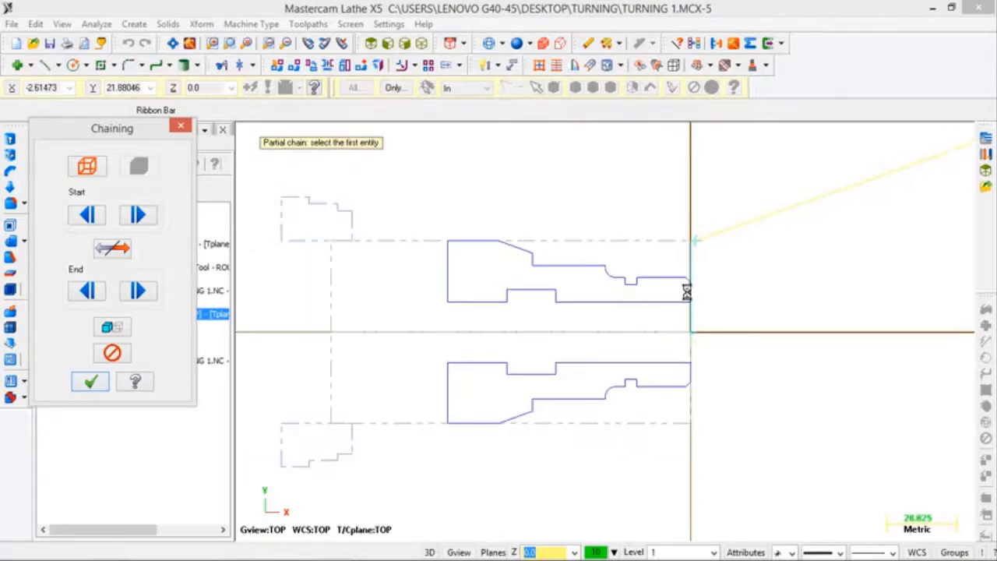
pyautogui.scroll(3, 687, 292)
pyautogui.scroll(4, 688, 292)
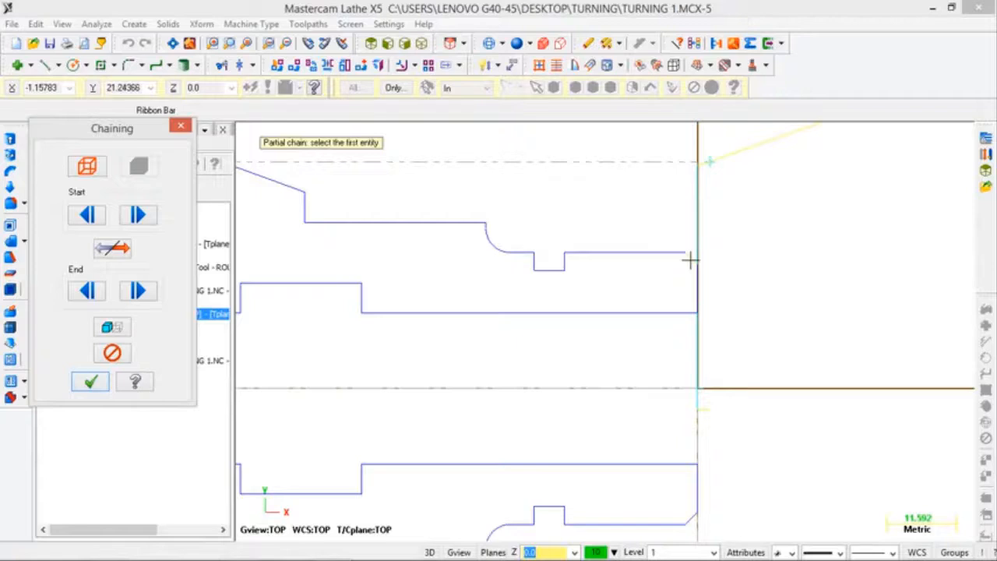
pyautogui.click(690, 261)
pyautogui.scroll(1, 307, 216)
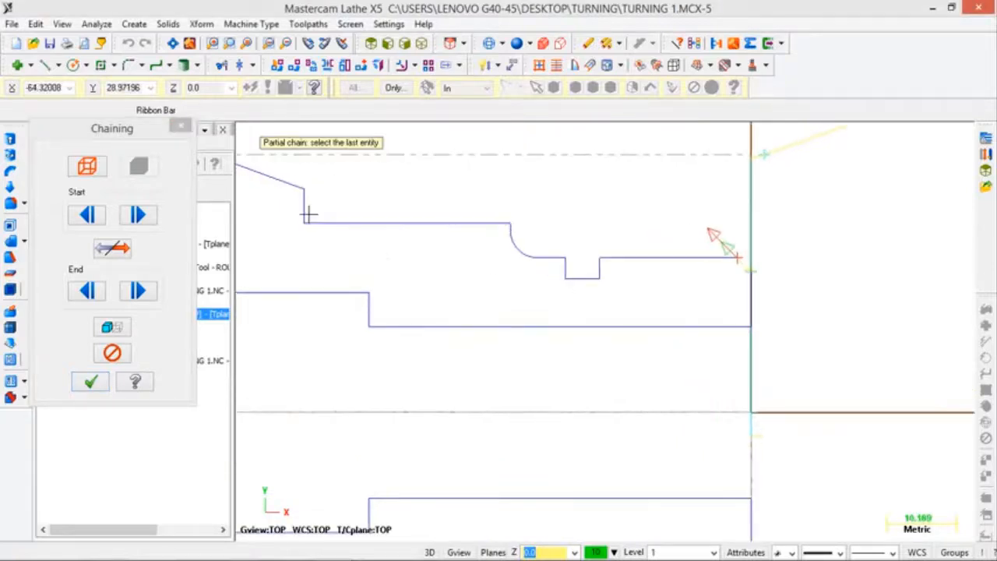
# - End the roughing chain on the largest outer diameter at the rear of the upper profile and accept it
pyautogui.scroll(-3, 310, 217)
pyautogui.scroll(-2, 314, 230)
pyautogui.press('Left')
pyautogui.press('Left')
pyautogui.press('Left')
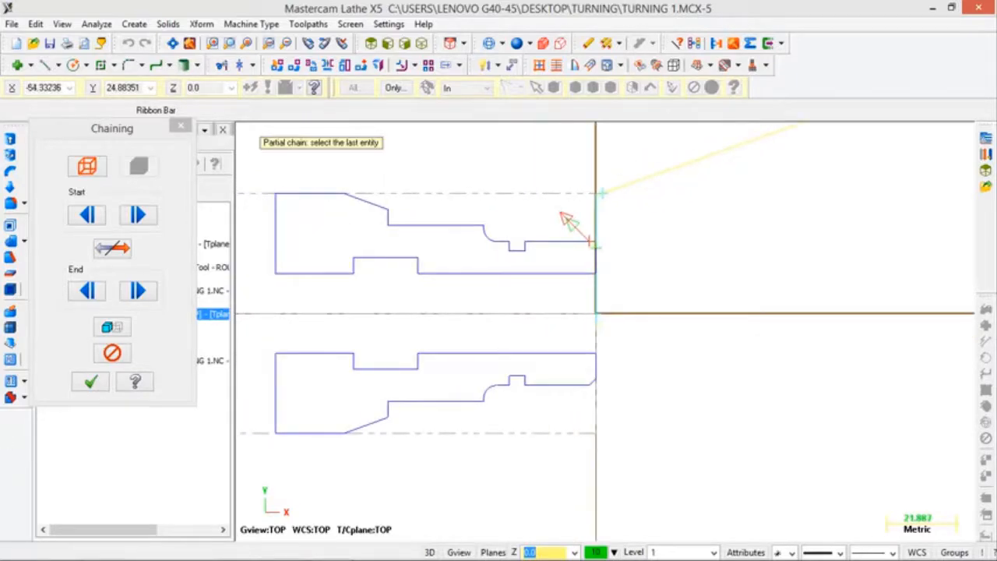
pyautogui.click(309, 195)
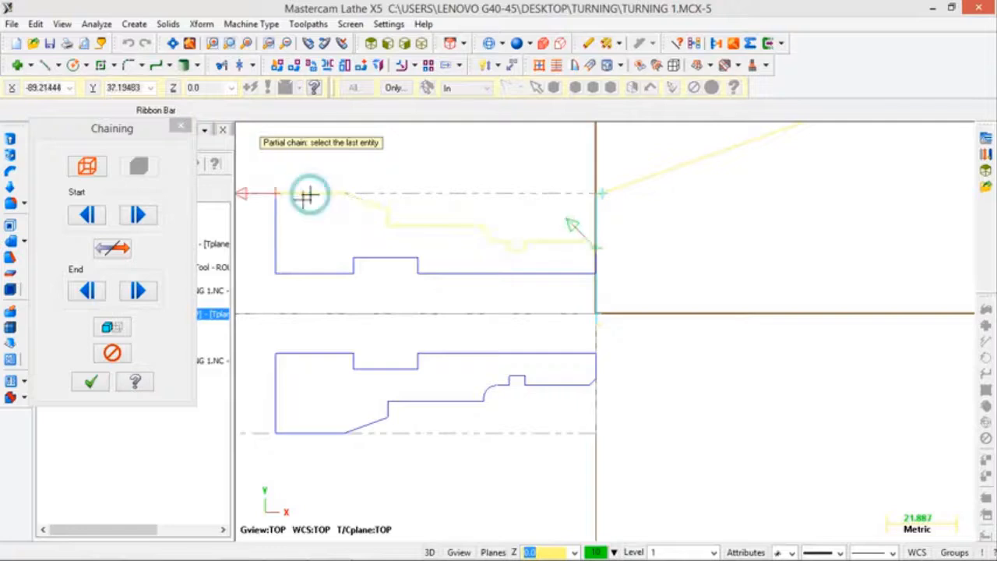
pyautogui.click(92, 383)
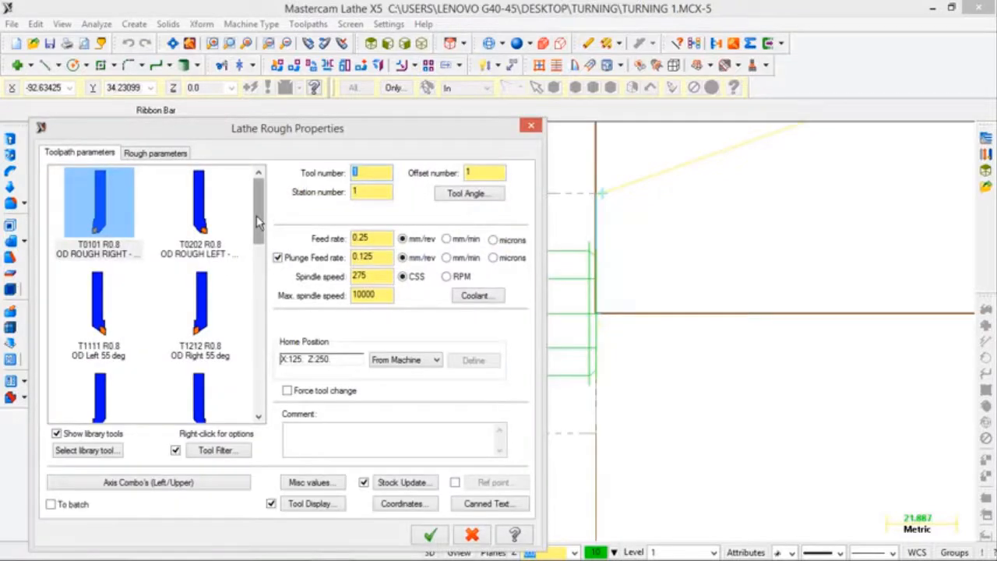
# - Choose the T1212 R0.8 OD Right 55 deg tool and accept roughing with a 2.0 depth of cut and 0.2 stock in X and Z
pyautogui.moveTo(257, 221)
pyautogui.mouseDown()
pyautogui.moveTo(259, 240)
pyautogui.moveTo(263, 210)
pyautogui.moveTo(262, 288)
pyautogui.moveTo(262, 218)
pyautogui.mouseUp()
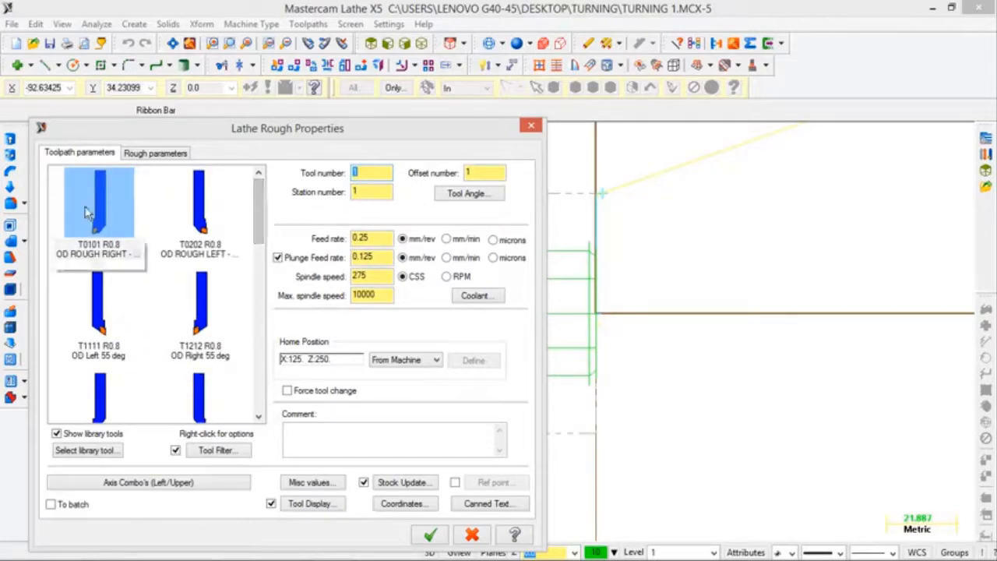
pyautogui.click(212, 318)
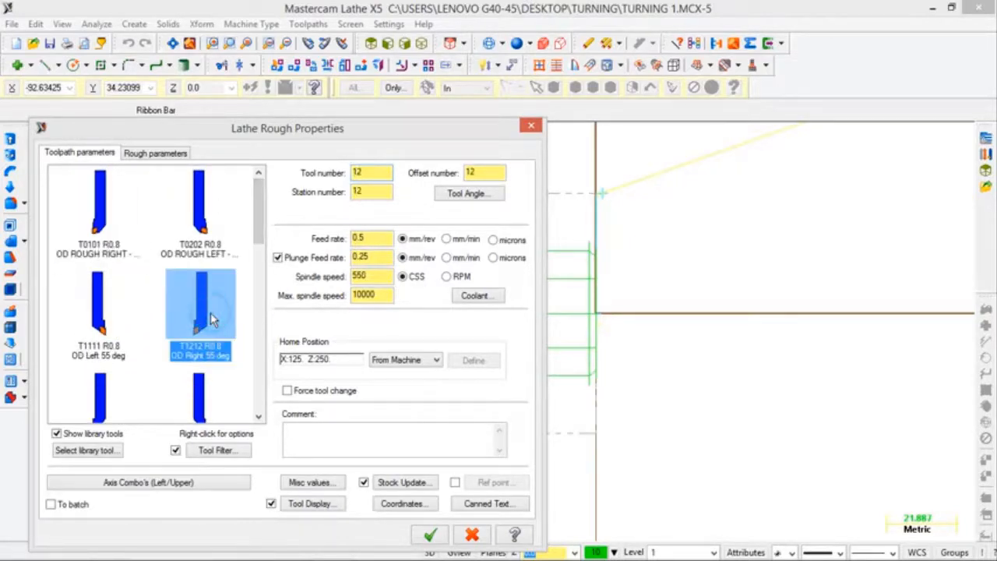
pyautogui.moveTo(214, 320)
pyautogui.click(152, 153)
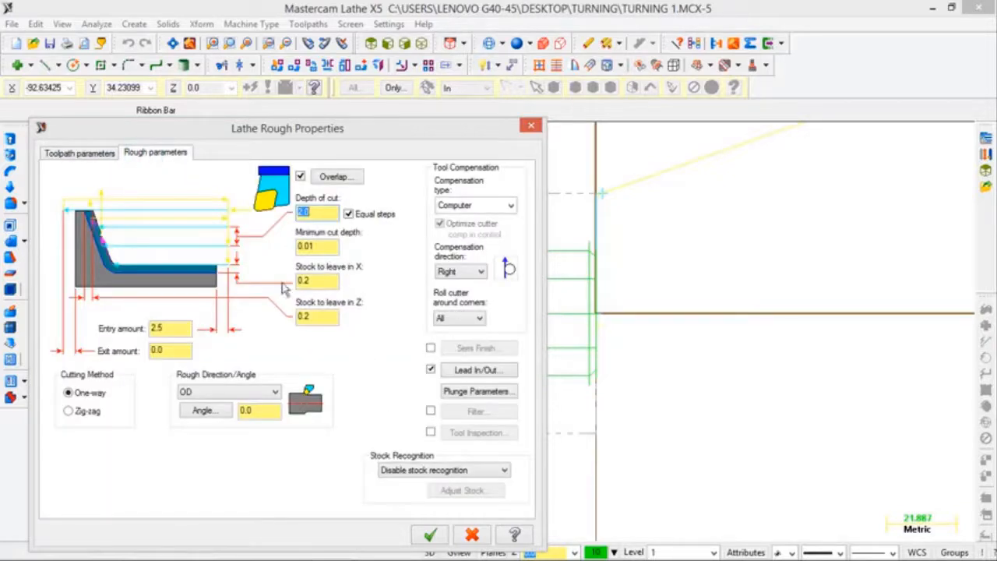
pyautogui.click(446, 536)
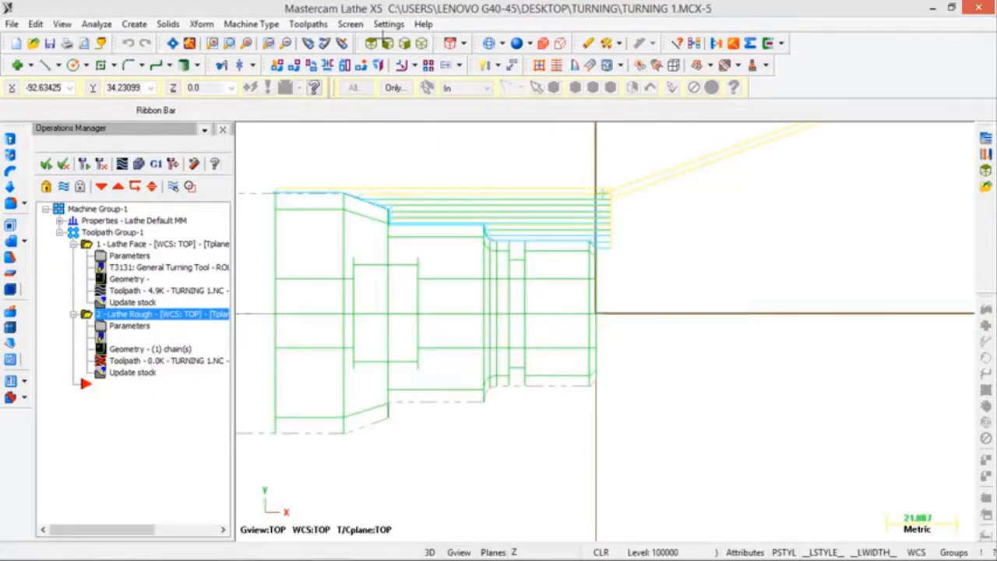
# - Create a lathe Finish toolpath with tool T1212 along the upper outer profile, chained from the front chamfer to the largest diameter with reversed start direction
pyautogui.click(310, 24)
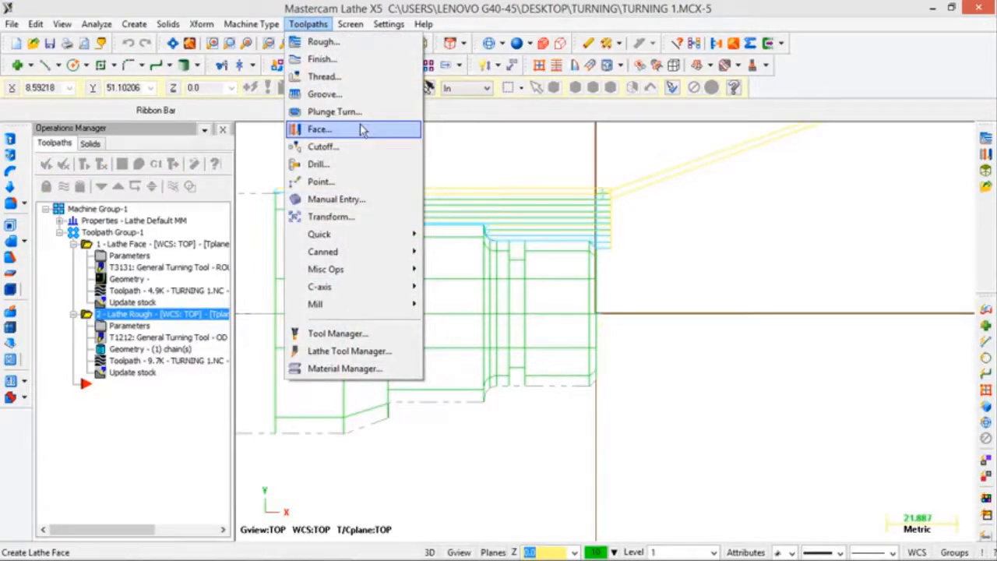
pyautogui.click(355, 60)
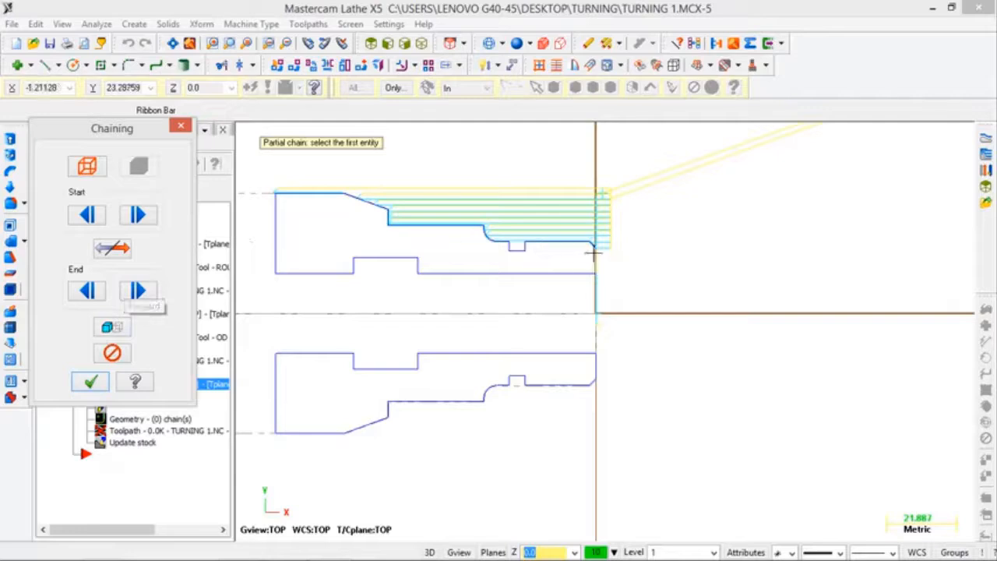
pyautogui.scroll(3, 594, 251)
pyautogui.scroll(4, 593, 250)
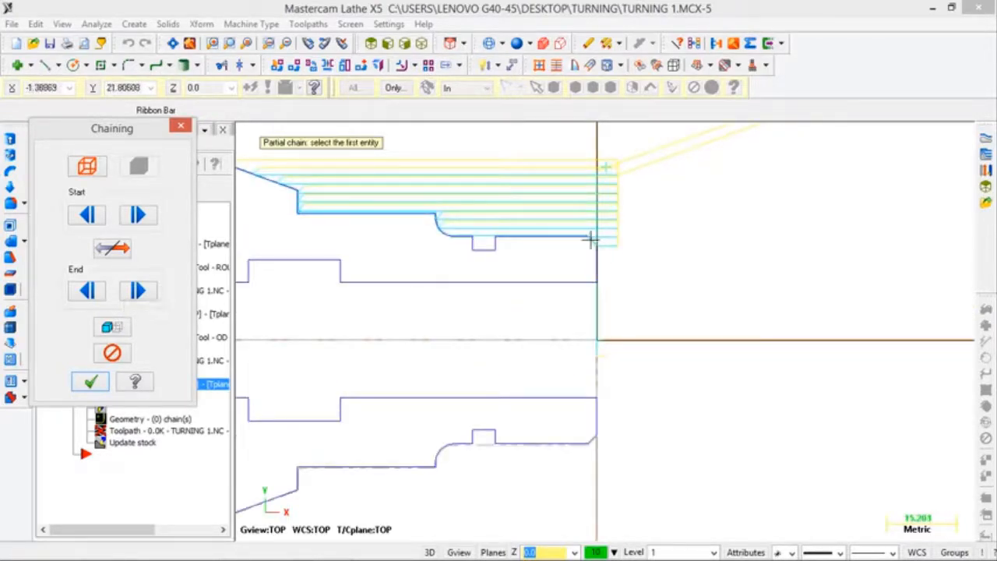
pyautogui.click(590, 241)
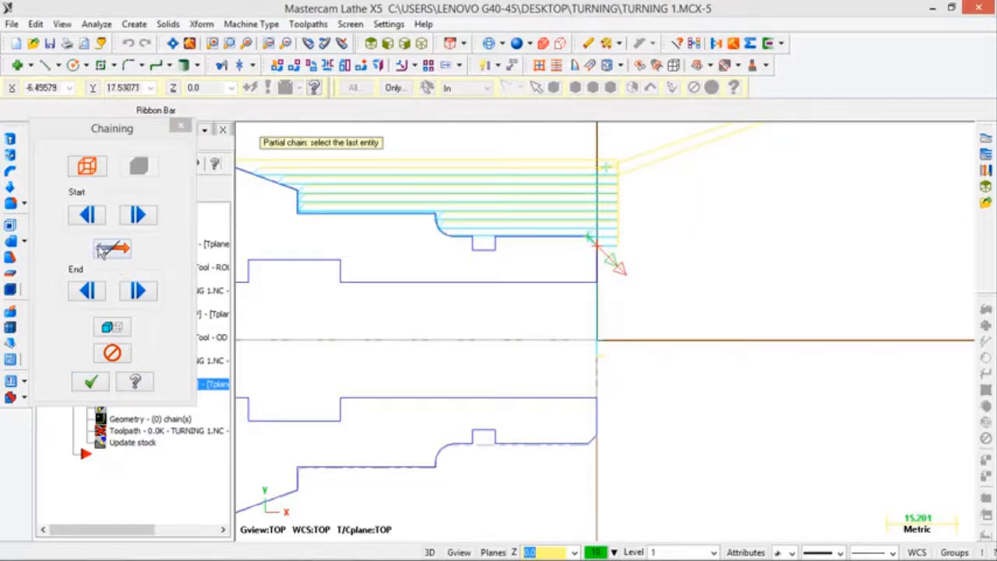
pyautogui.click(107, 249)
pyautogui.scroll(1, 352, 245)
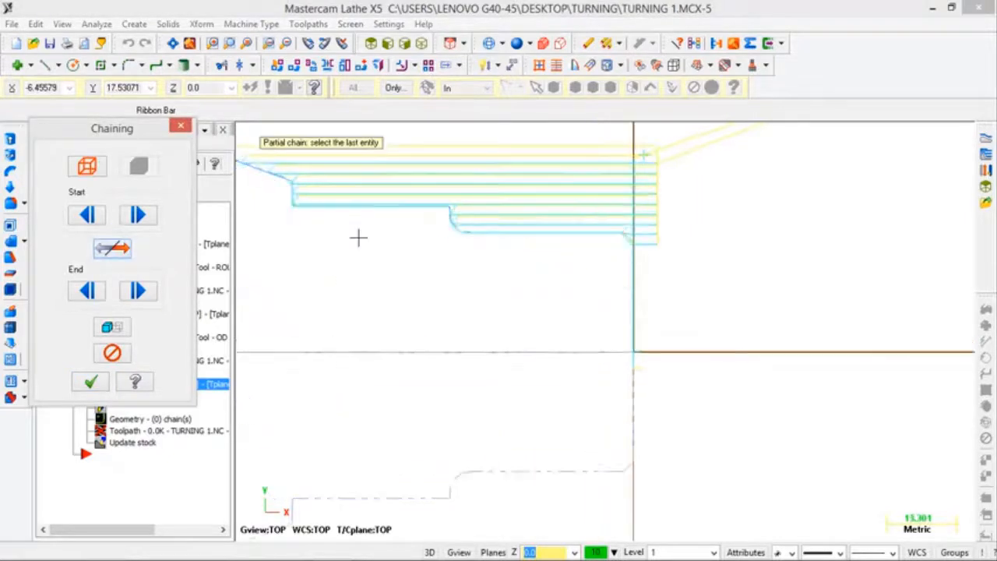
pyautogui.scroll(-4, 359, 238)
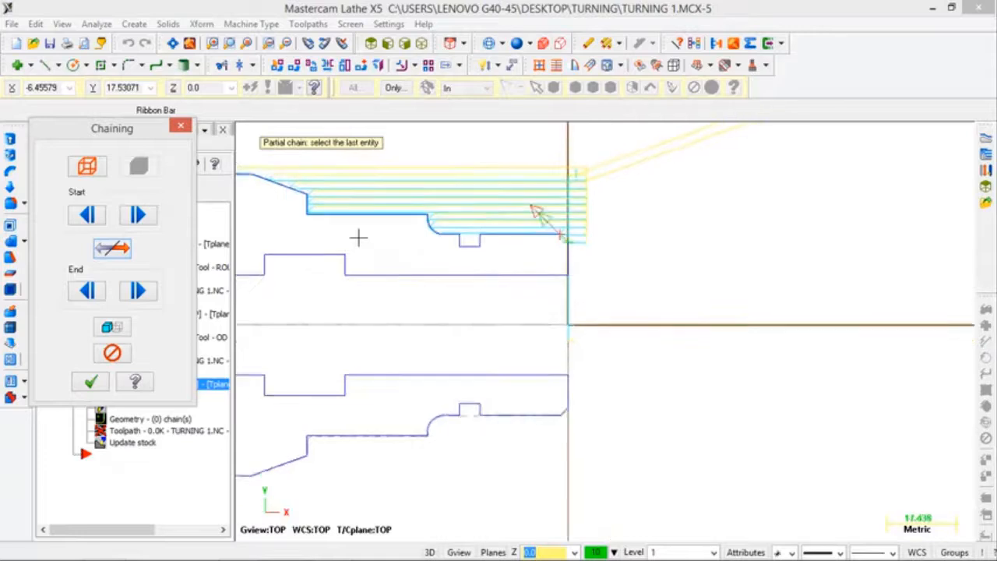
pyautogui.scroll(-1, 358, 238)
pyautogui.click(259, 188)
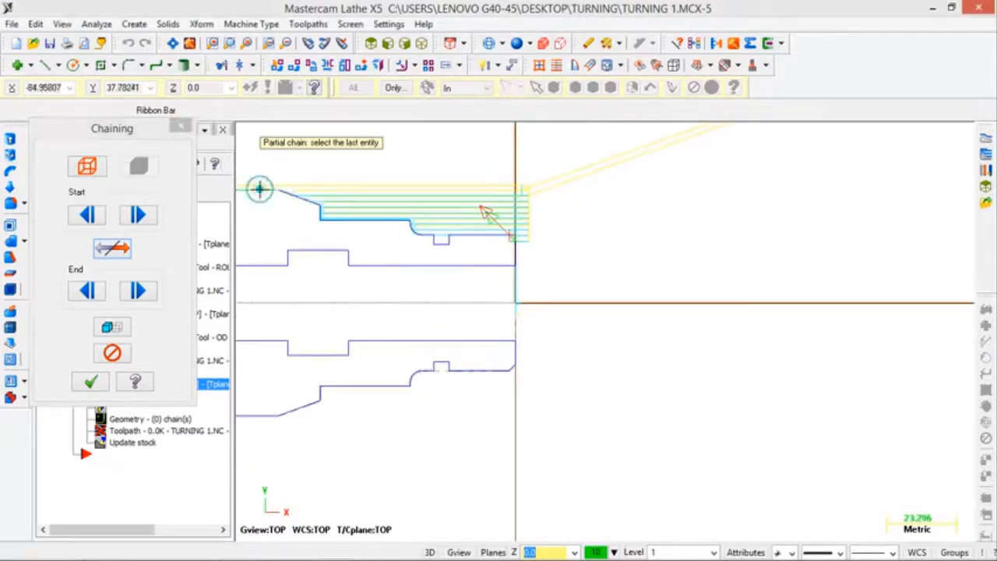
pyautogui.click(90, 381)
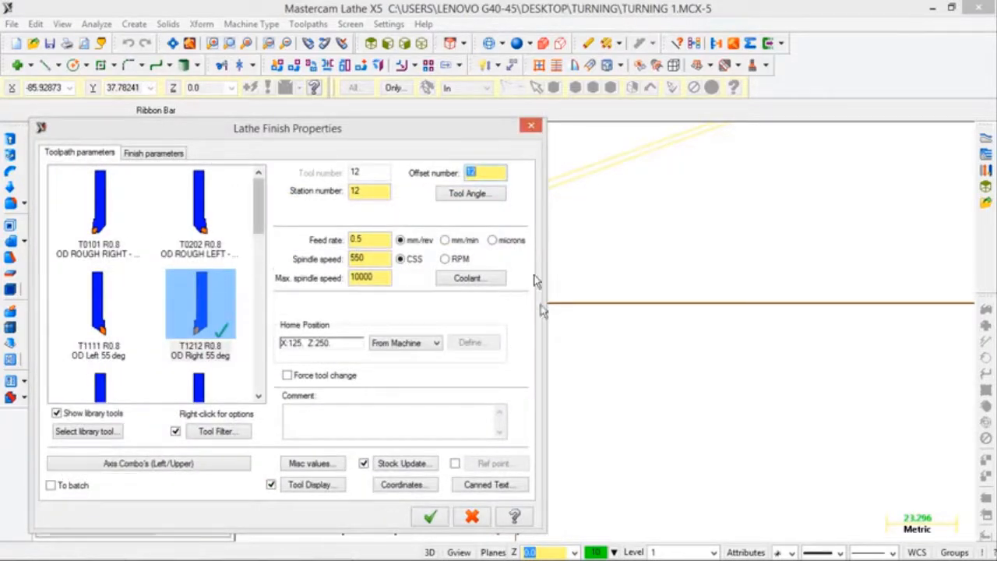
pyautogui.click(431, 518)
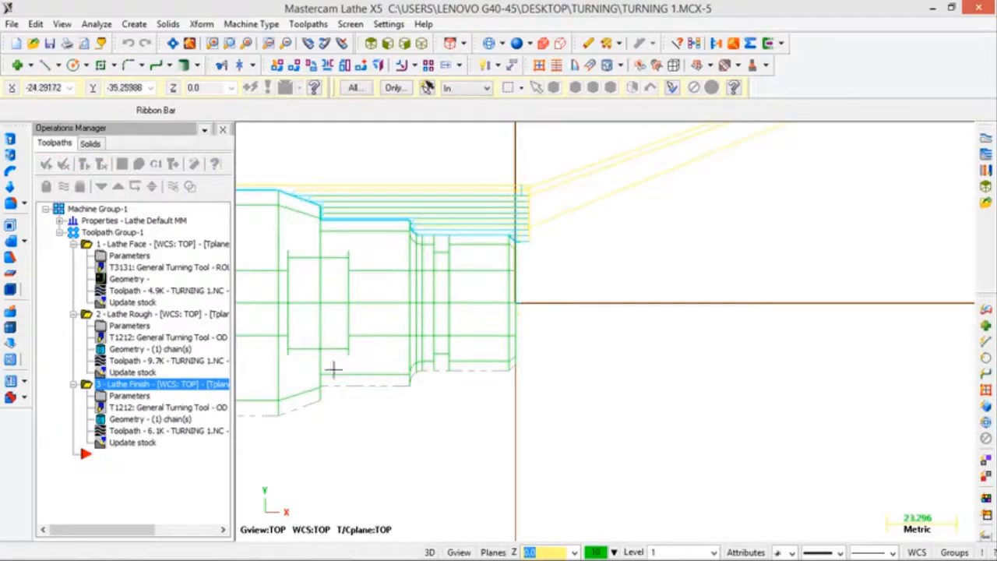
# - Start a chain-defined Groove toolpath and chain the small outer groove from its front wall to its rear wall, reversing the start direction
pyautogui.scroll(-1, 558, 226)
pyautogui.scroll(3, 559, 226)
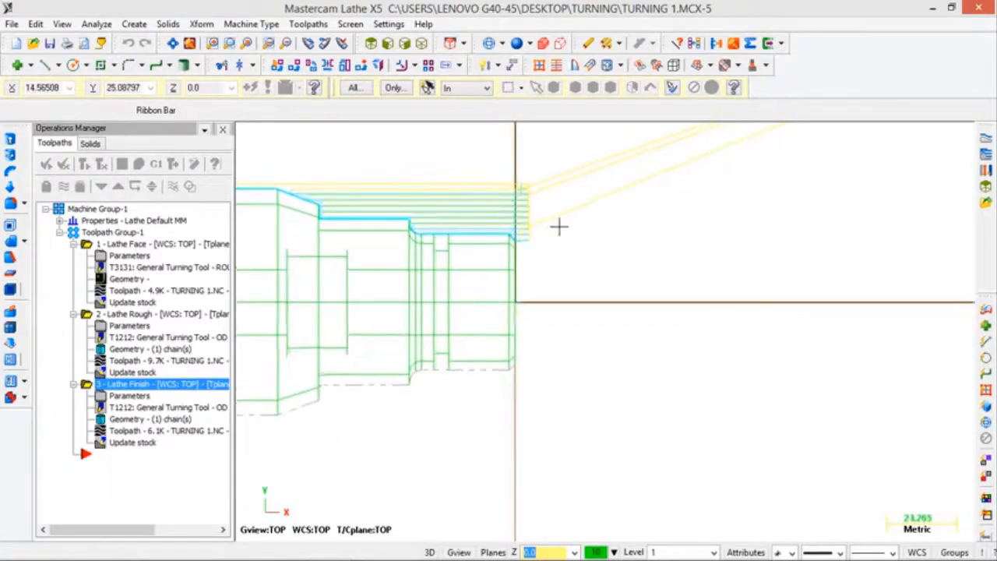
pyautogui.click(303, 25)
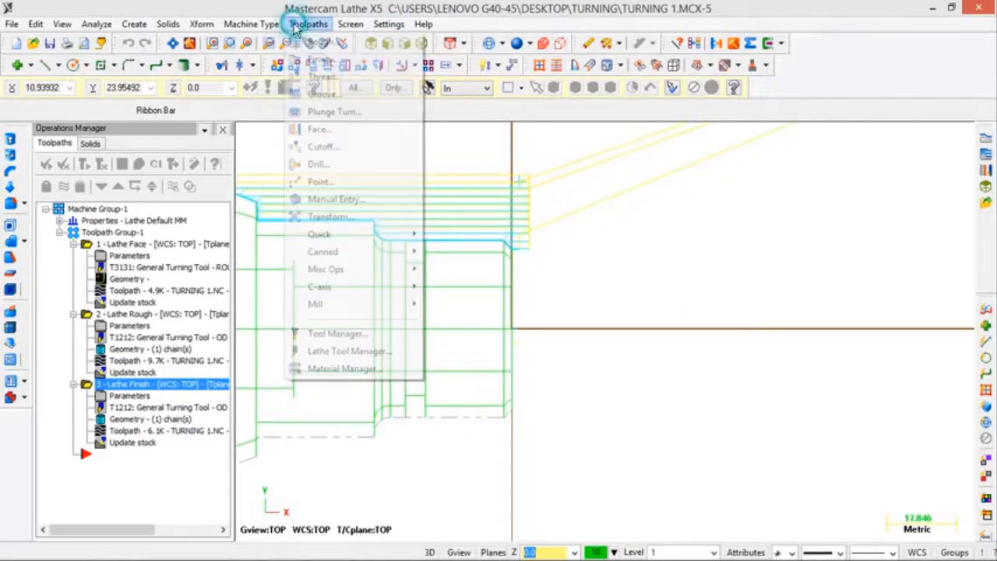
pyautogui.click(351, 100)
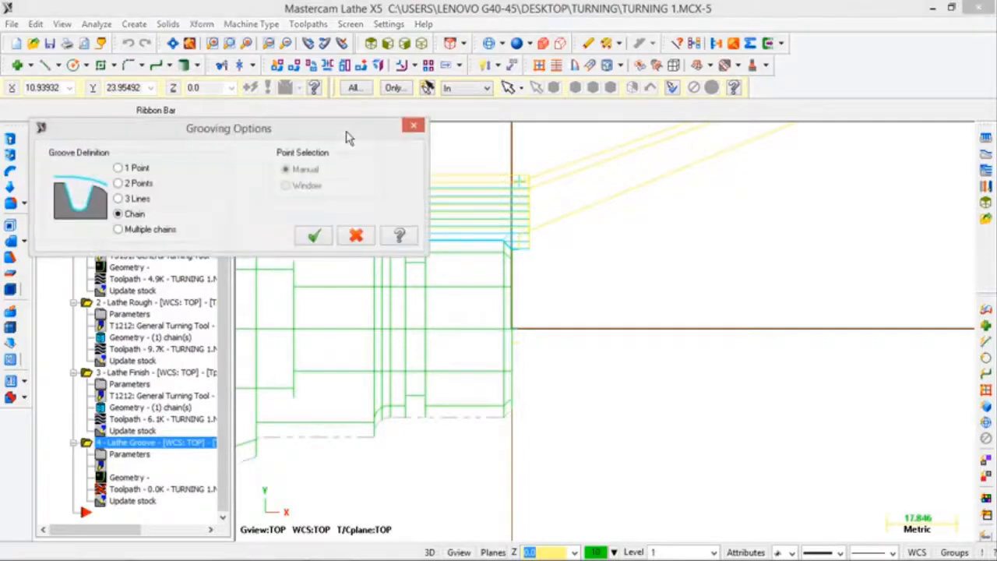
pyautogui.click(314, 239)
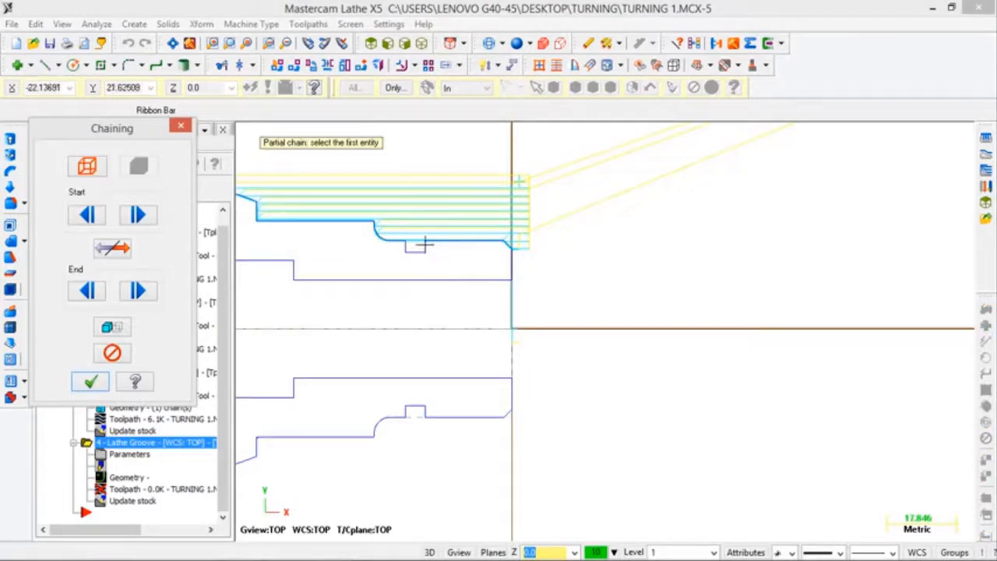
pyautogui.click(424, 245)
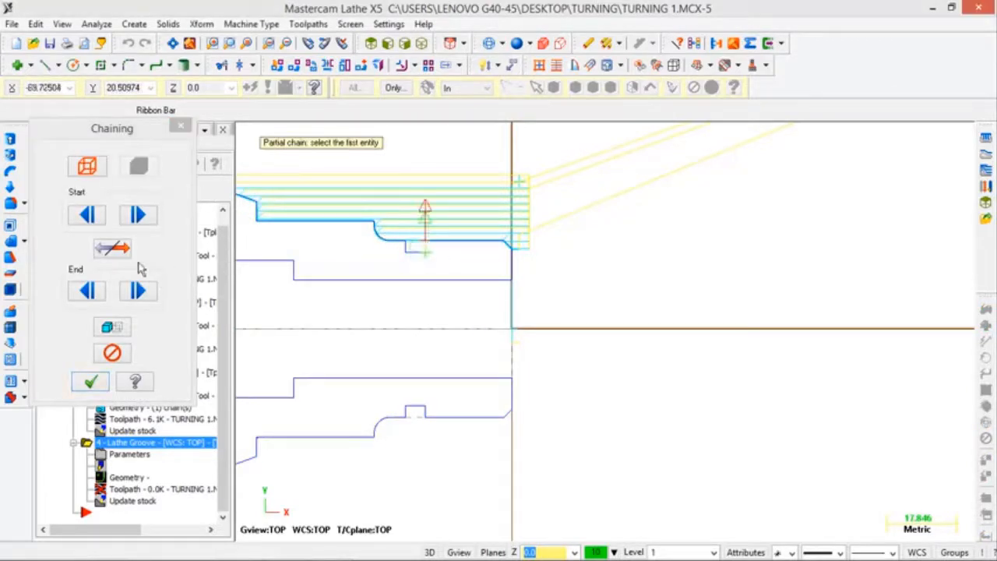
pyautogui.click(112, 248)
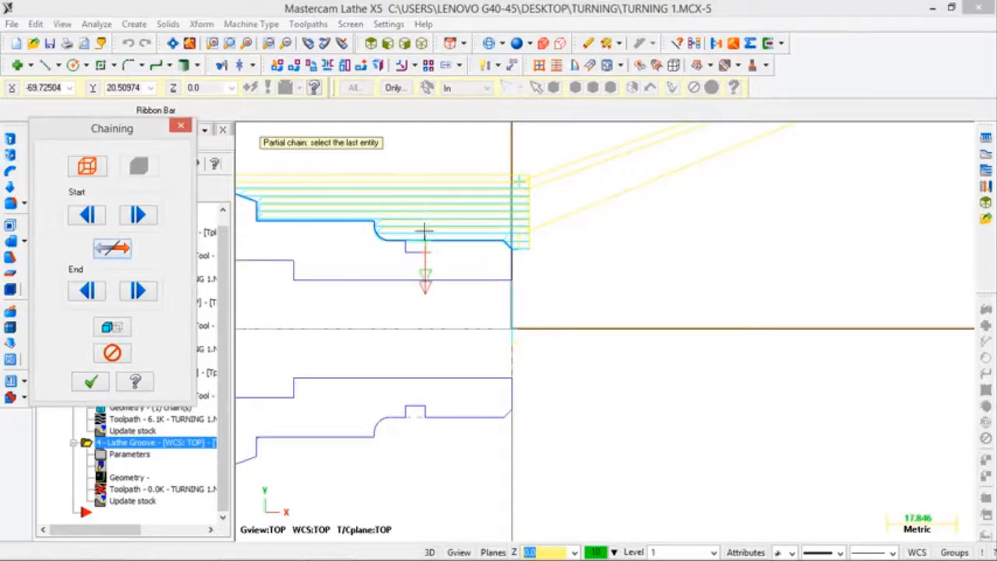
pyautogui.click(402, 246)
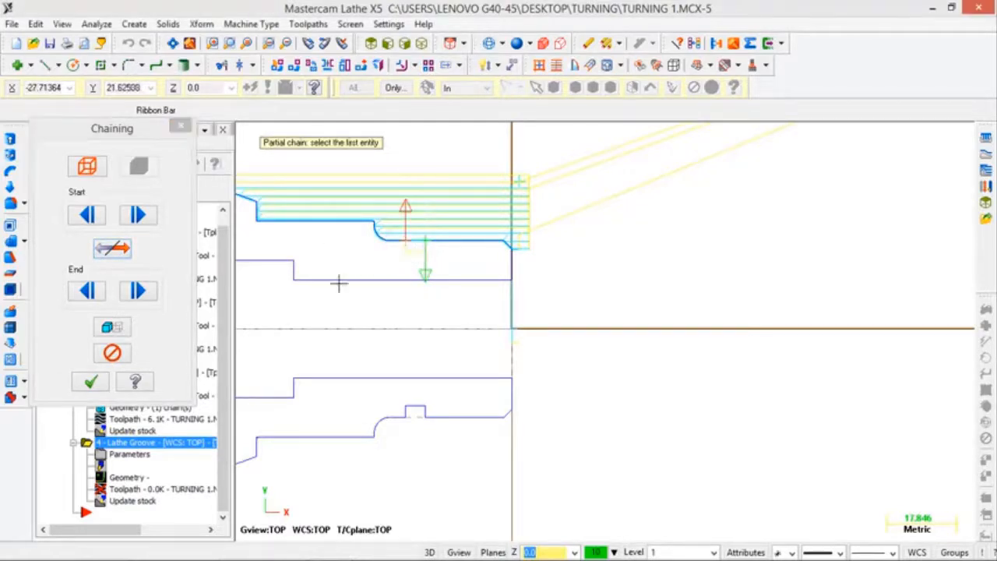
pyautogui.click(89, 380)
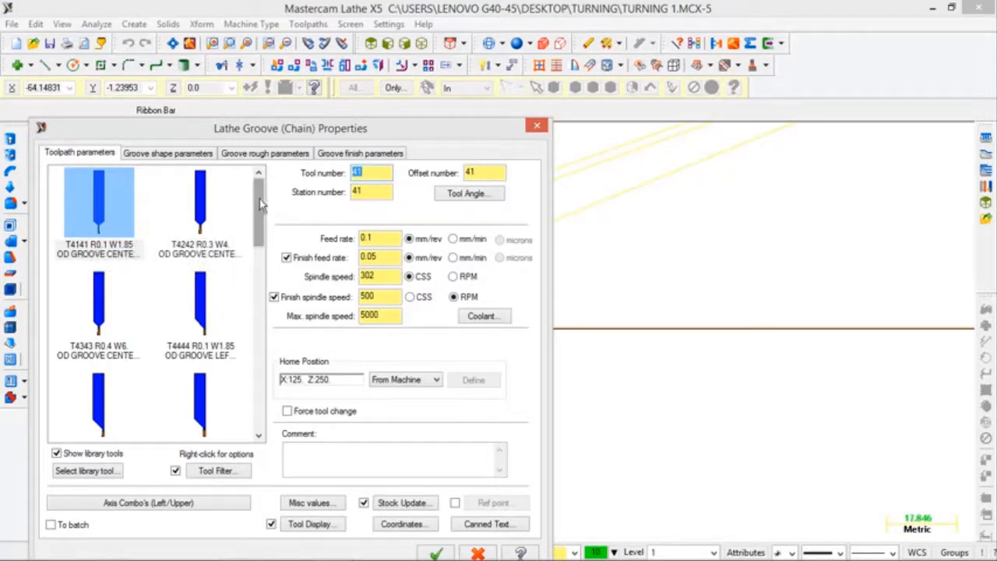
# - Accept the Groove toolpath with the T4141 R0.1 W1.85 OD groove center tool and smooth groove walls for roughing
pyautogui.click(97, 215)
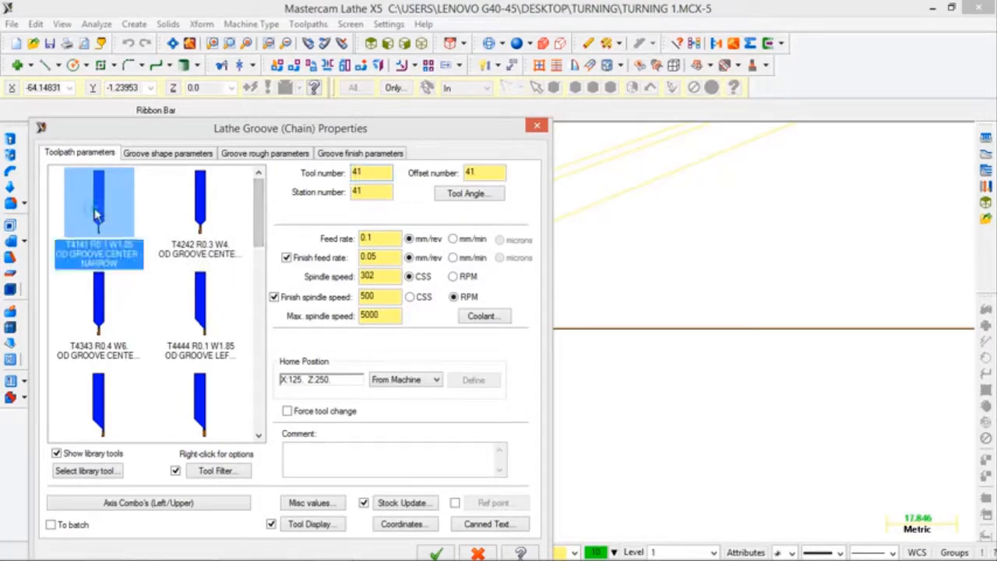
pyautogui.click(207, 154)
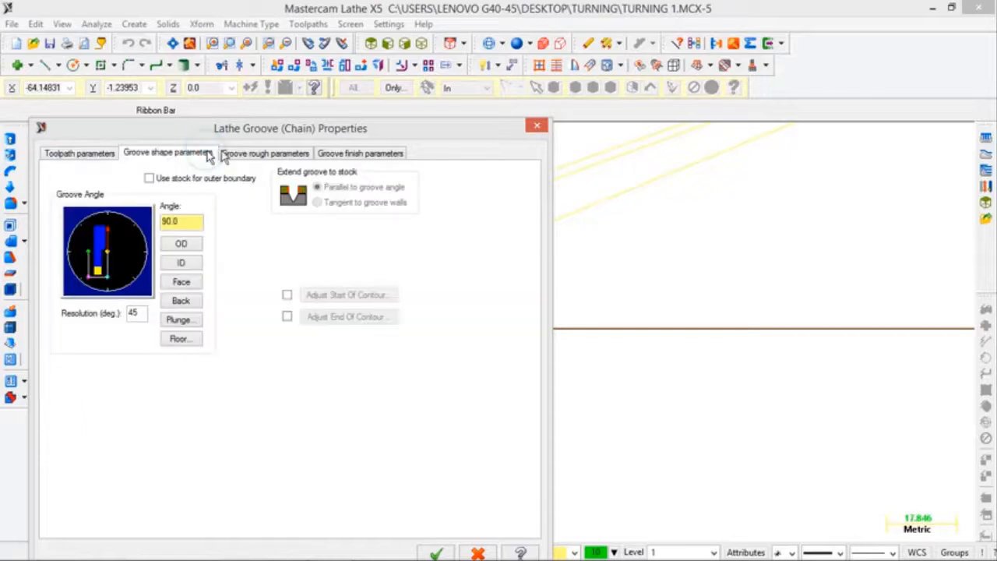
pyautogui.click(250, 154)
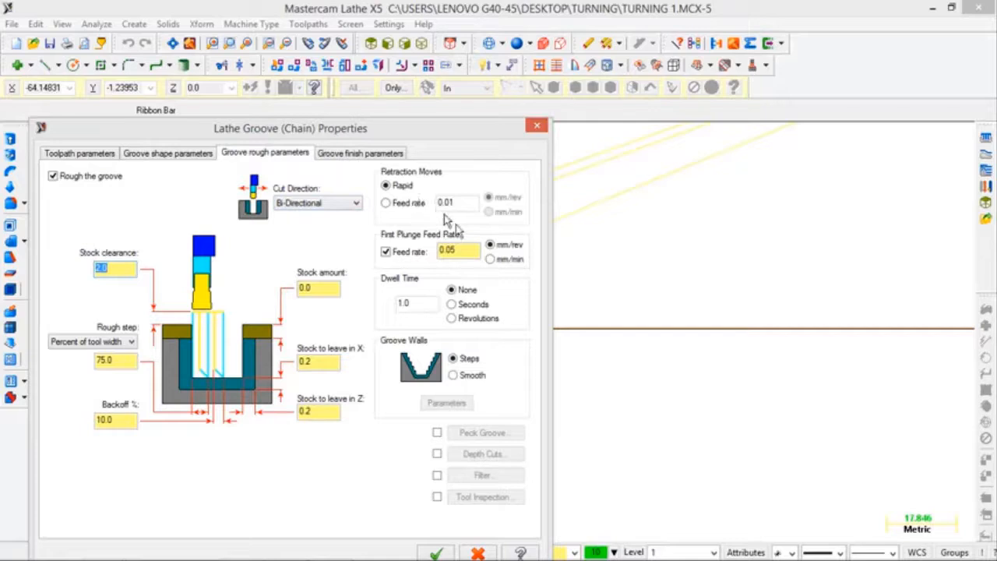
pyautogui.click(468, 377)
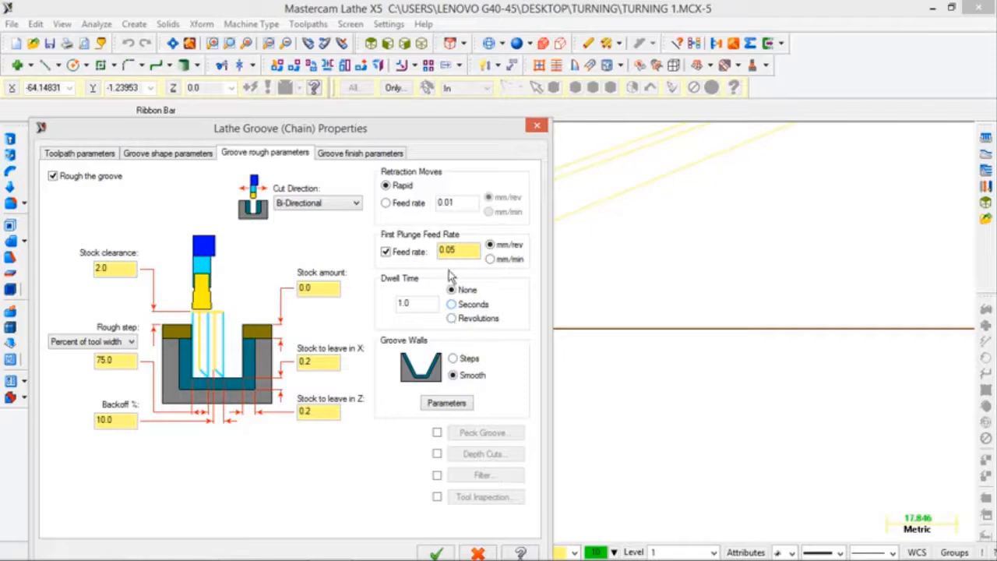
pyautogui.click(389, 153)
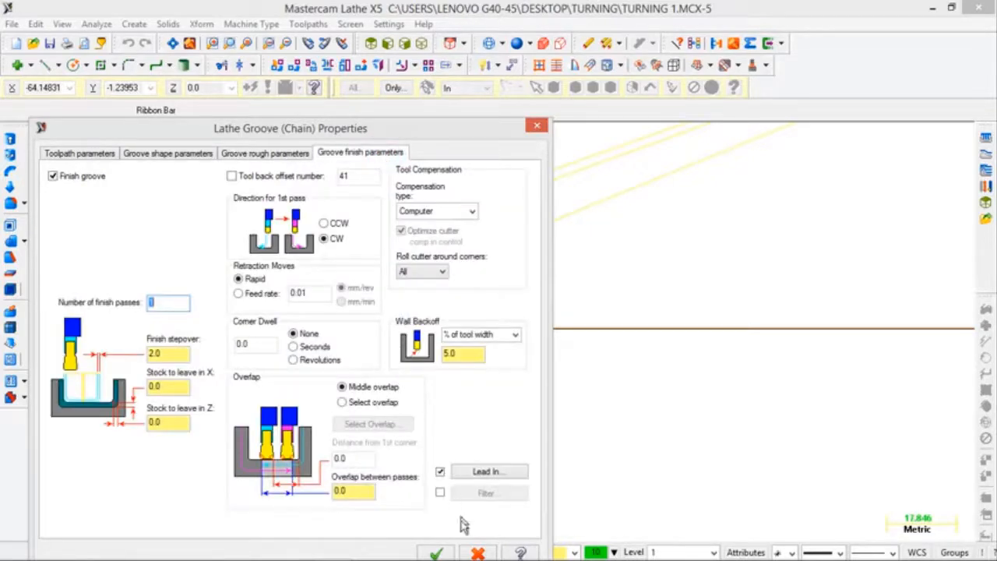
pyautogui.click(440, 553)
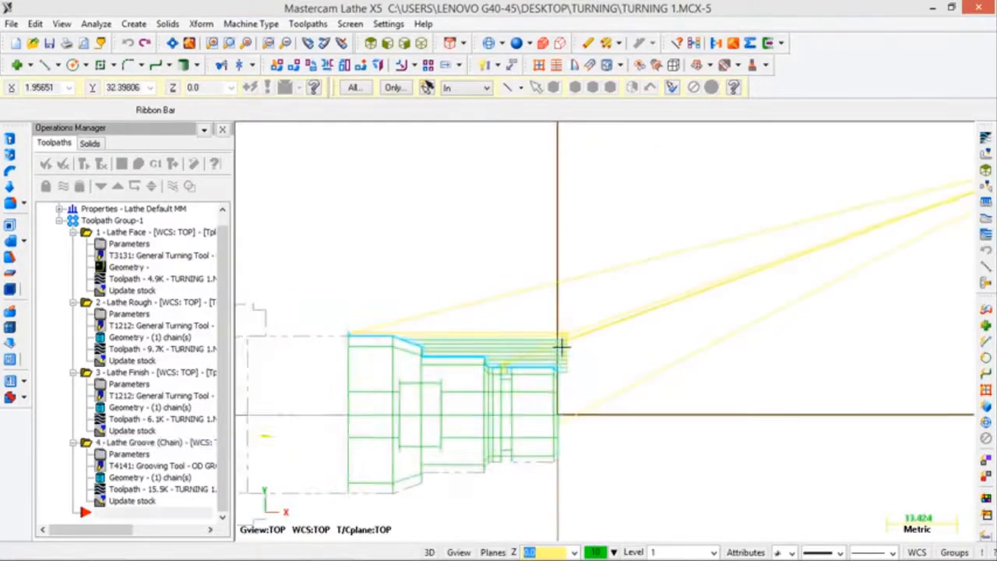
# - Start a lathe Thread toolpath with the T9494 R0.072 OD Thread Right small tool, accepting the modified tool settings
pyautogui.scroll(6, 559, 341)
pyautogui.scroll(-3, 552, 371)
pyautogui.scroll(-2, 555, 507)
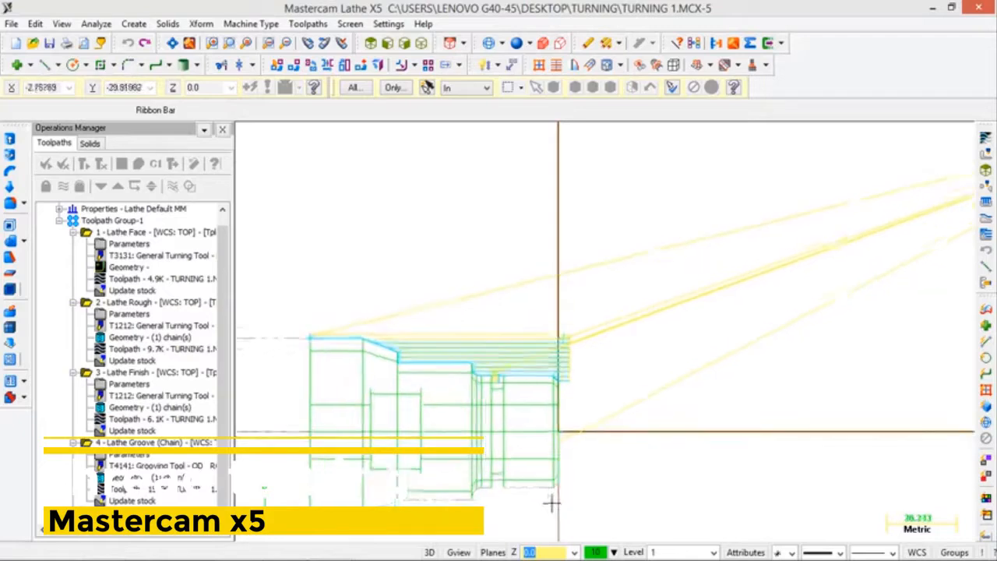
pyautogui.scroll(2, 551, 504)
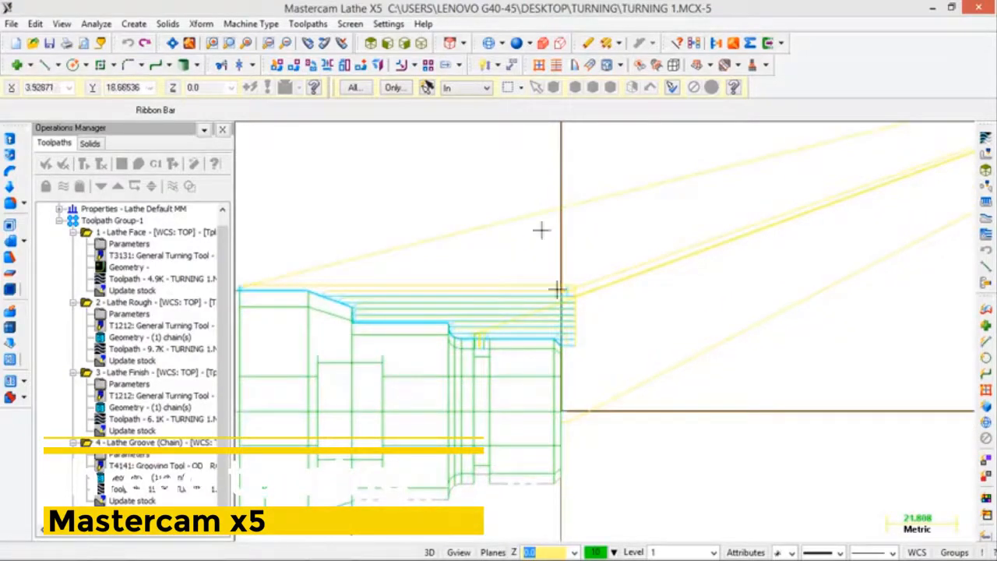
pyautogui.click(302, 24)
pyautogui.click(347, 81)
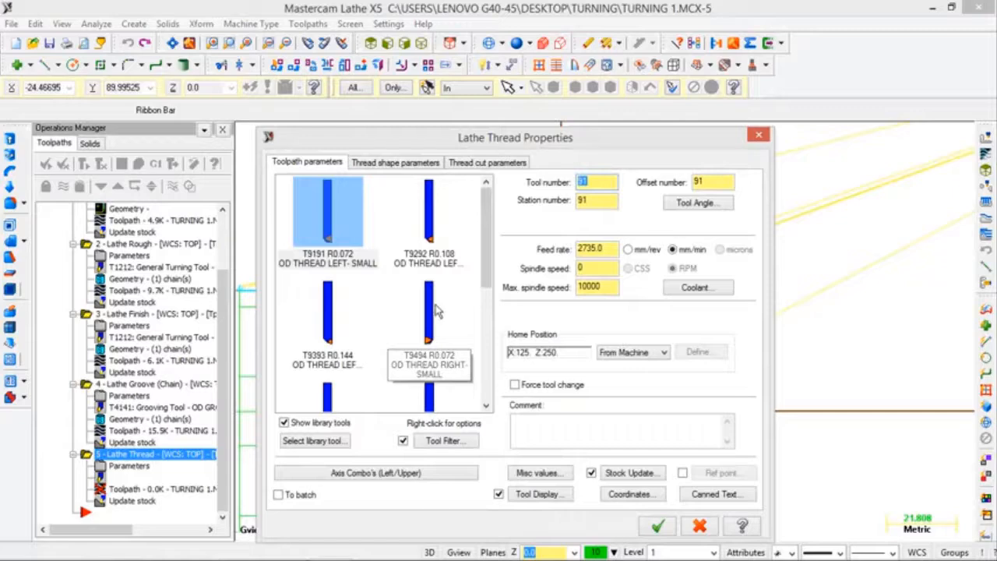
pyautogui.click(438, 317)
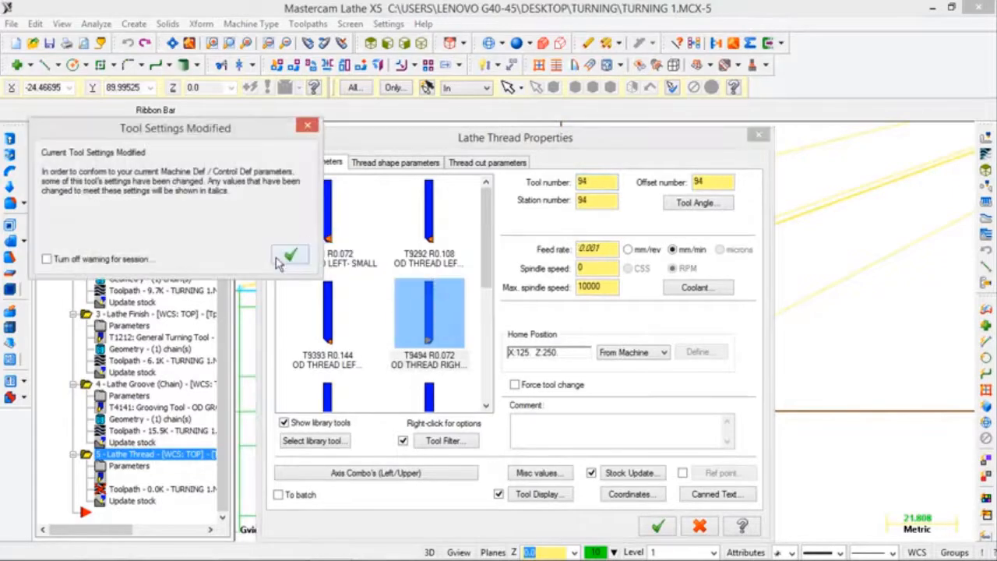
pyautogui.click(289, 257)
# - Set the thread's end position to -22.0 and its major diameter to 45.0
pyautogui.click(405, 162)
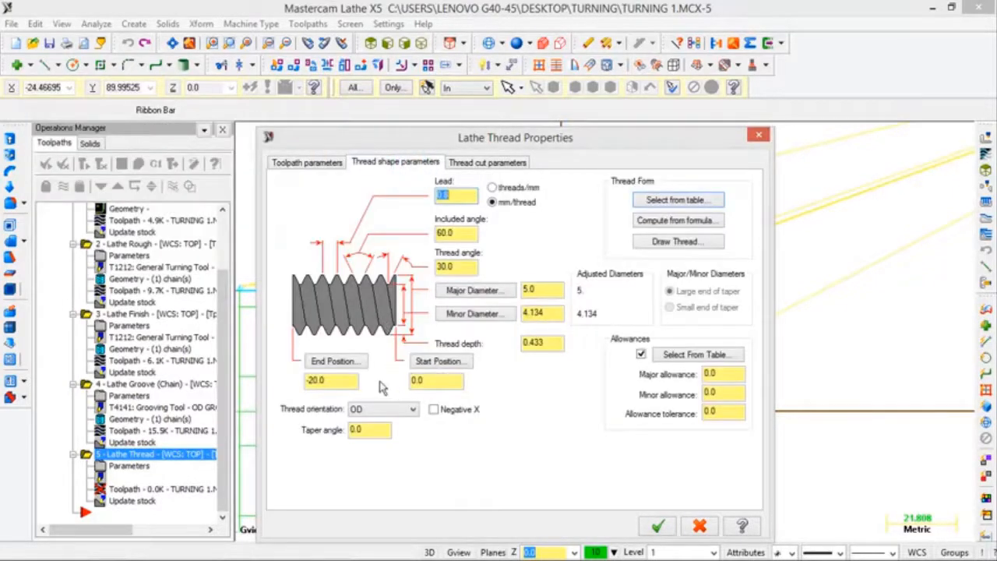
pyautogui.doubleClick(347, 380)
pyautogui.write('-2')
pyautogui.click(483, 291)
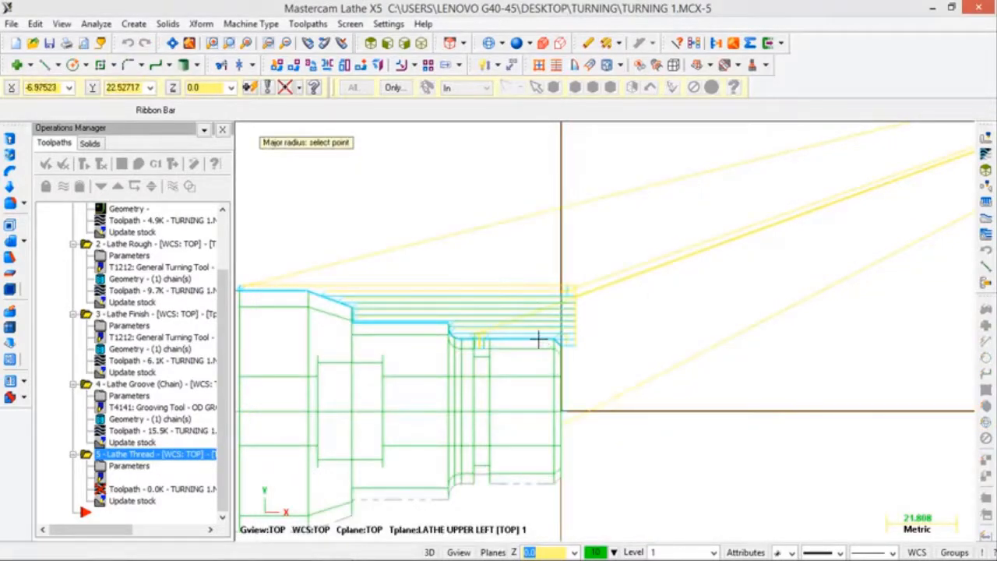
pyautogui.click(538, 339)
pyautogui.moveTo(561, 289); pyautogui.dragTo(504, 299)
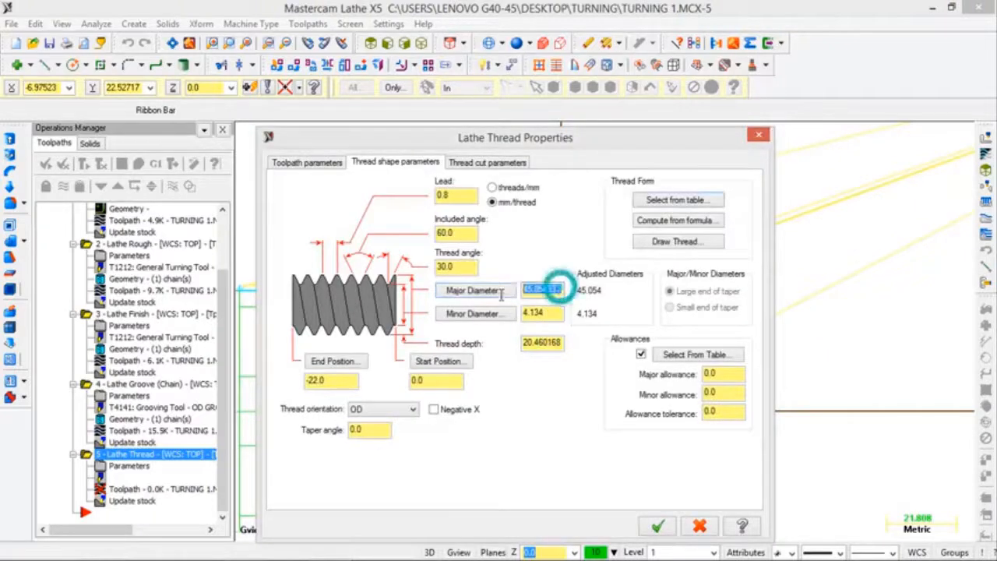
pyautogui.write('45')
pyautogui.press('Return')
# - Compute the thread's minor diameter from the Metric M Profile formula and accept the Thread toolpath
pyautogui.click(674, 222)
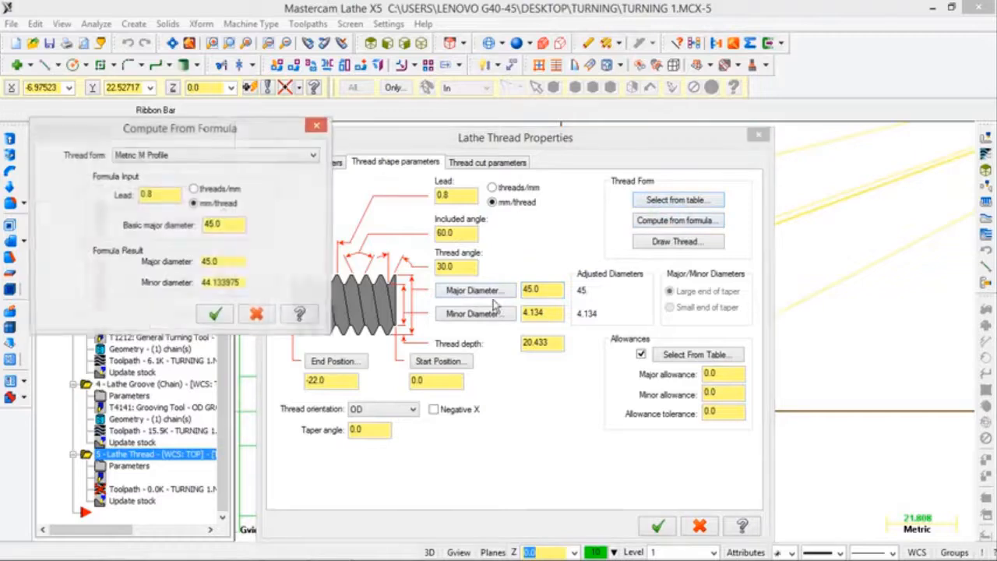
pyautogui.click(218, 314)
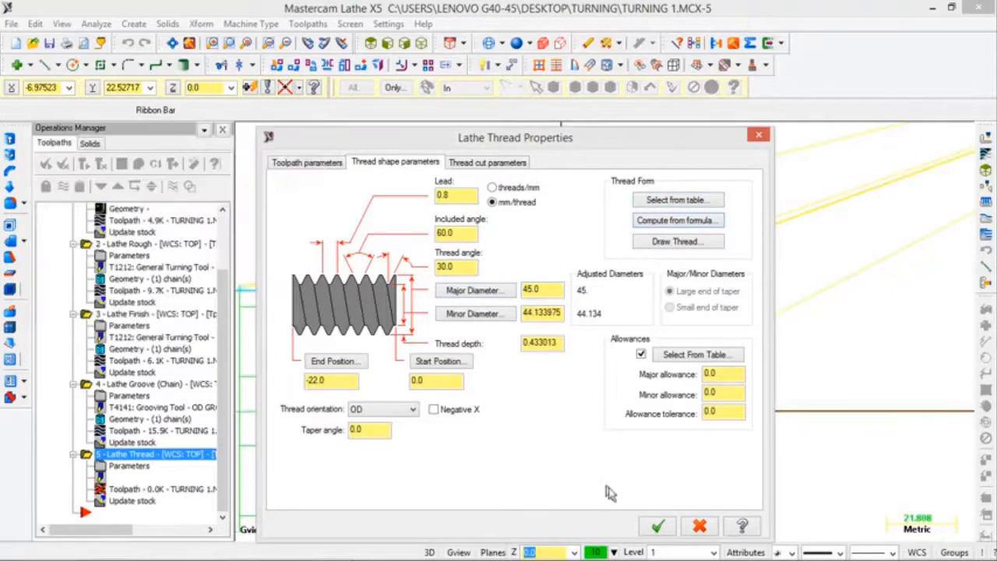
pyautogui.click(655, 525)
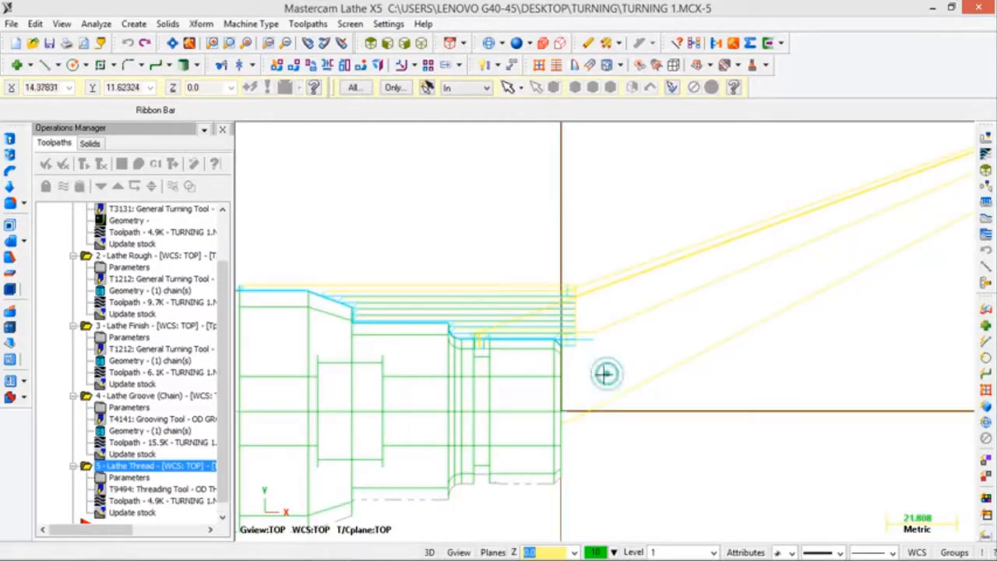
# - Run the Verify simulation of all five lathe operations on the stock at an increased playback speed
pyautogui.scroll(3, 598, 381)
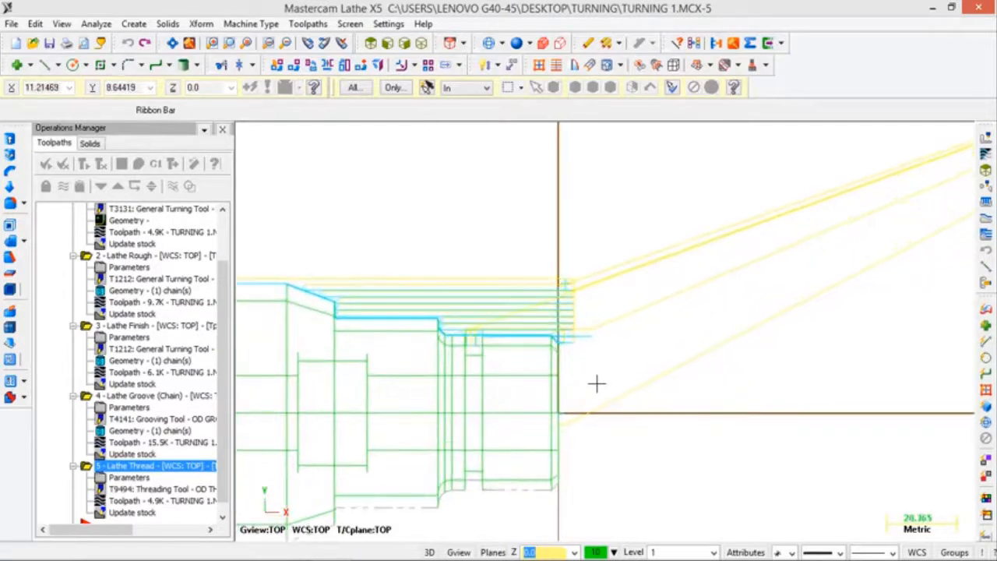
pyautogui.scroll(-3, 590, 320)
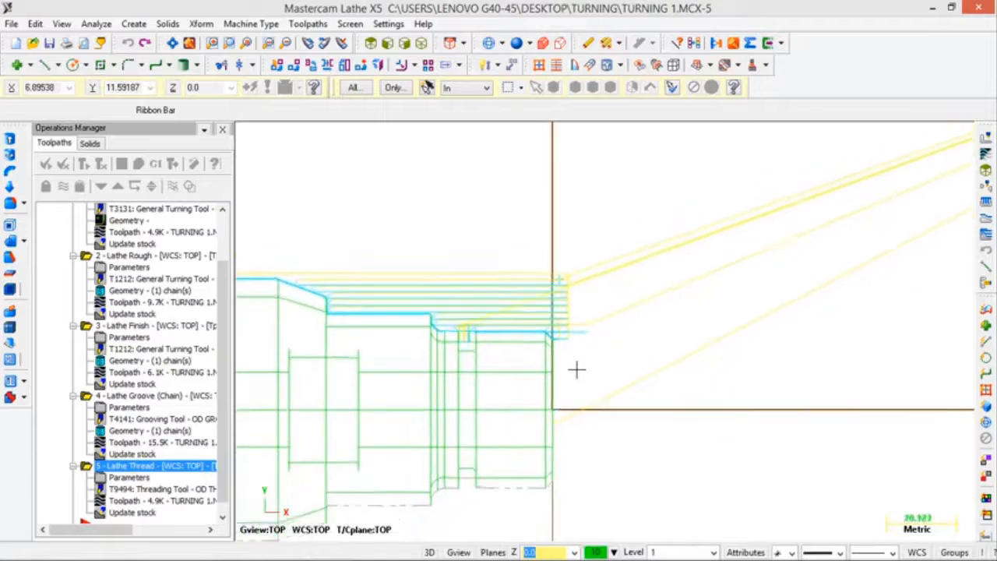
pyautogui.click(137, 162)
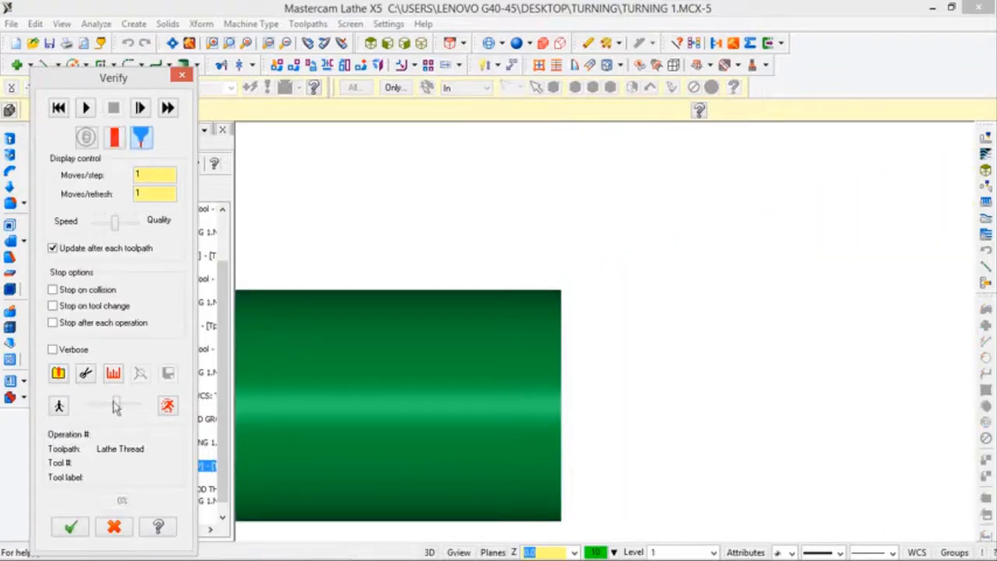
pyautogui.moveTo(114, 400); pyautogui.dragTo(128, 403)
pyautogui.click(59, 409)
pyautogui.scroll(2, 659, 356)
pyautogui.scroll(-5, 654, 361)
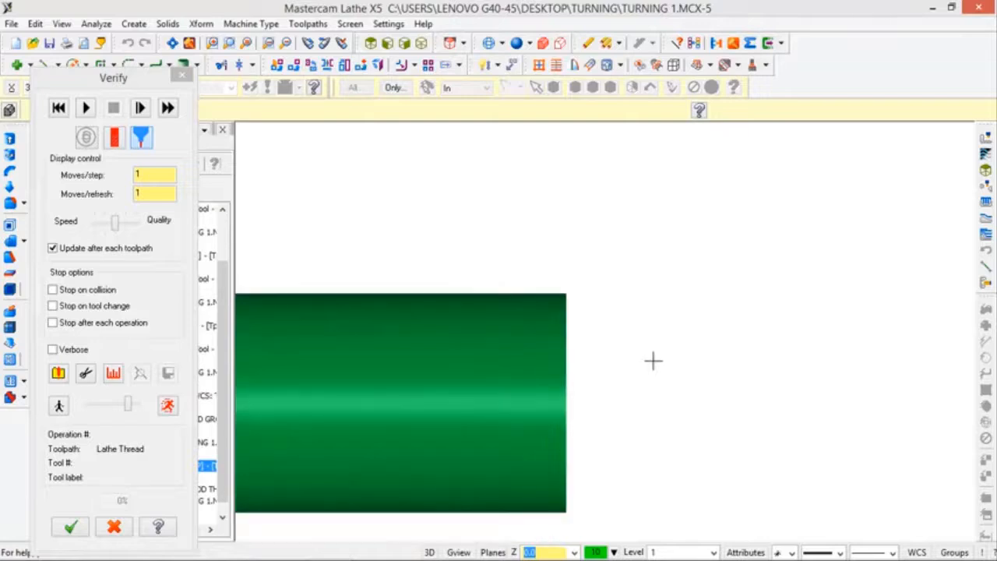
pyautogui.click(88, 109)
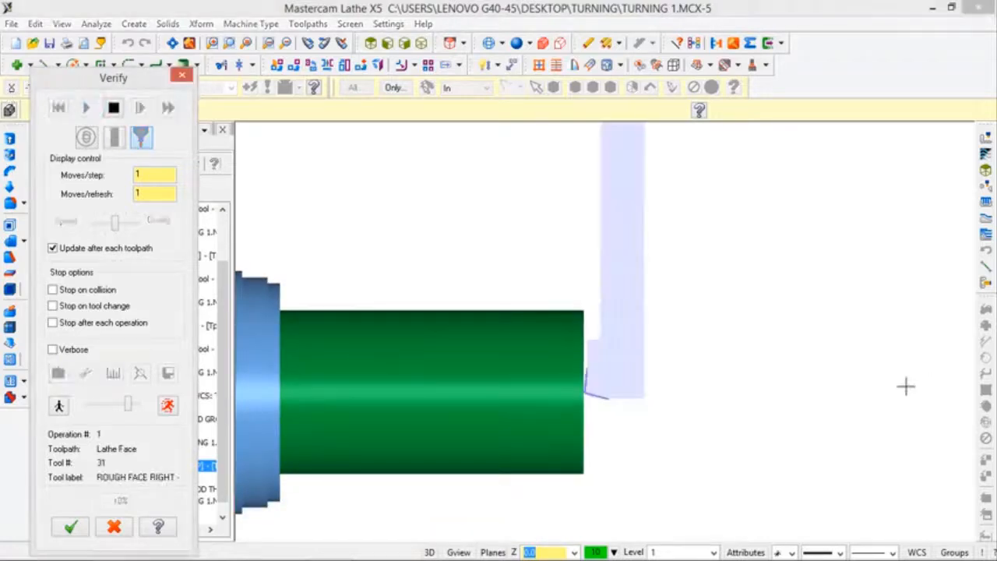
# - Examine the simulated part in 3D, focusing on the threaded front end, and close the verification
pyautogui.moveTo(868, 379); pyautogui.dragTo(684, 437, button='middle')
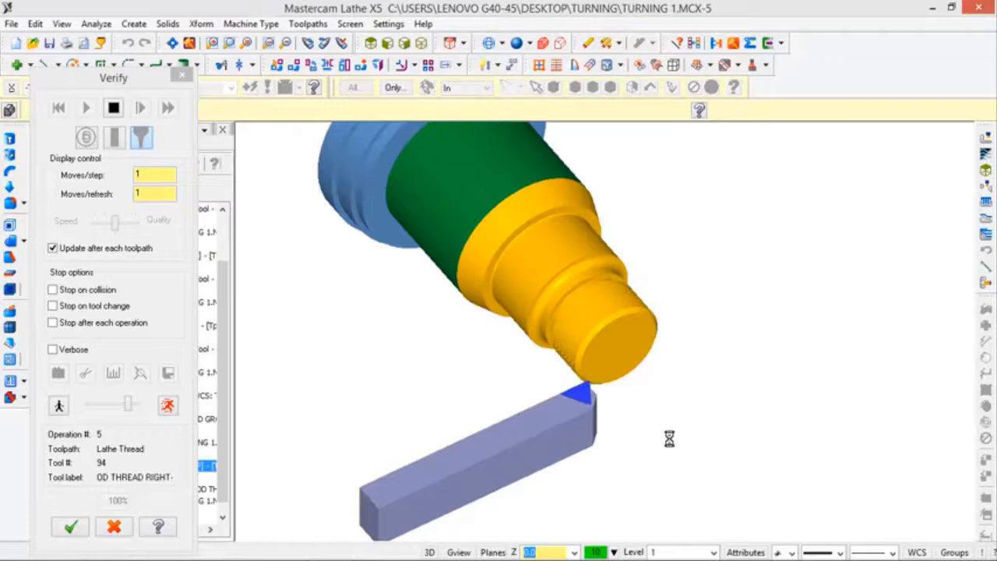
pyautogui.moveTo(551, 392); pyautogui.dragTo(291, 203, button='middle')
pyautogui.scroll(8, 635, 370)
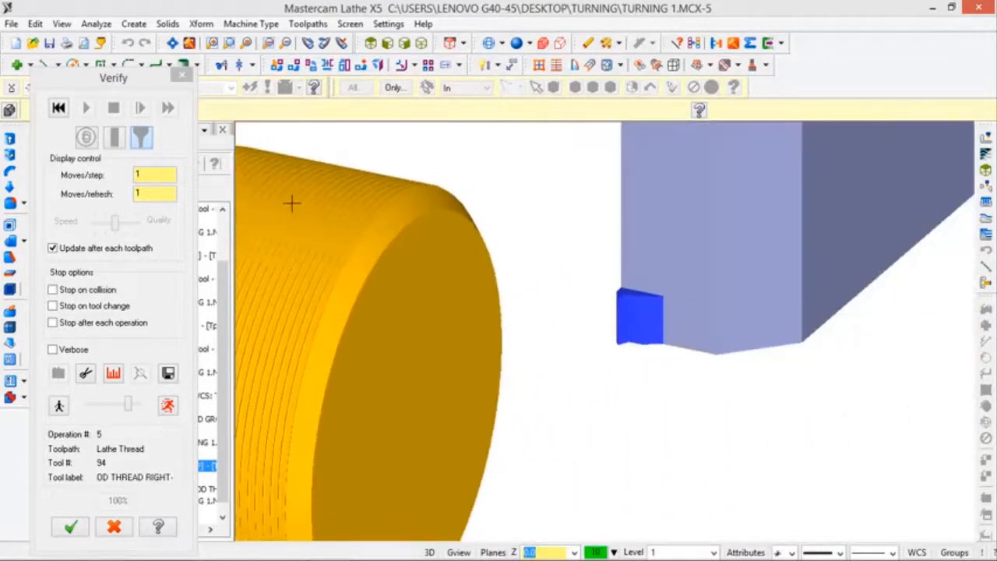
pyautogui.click(181, 75)
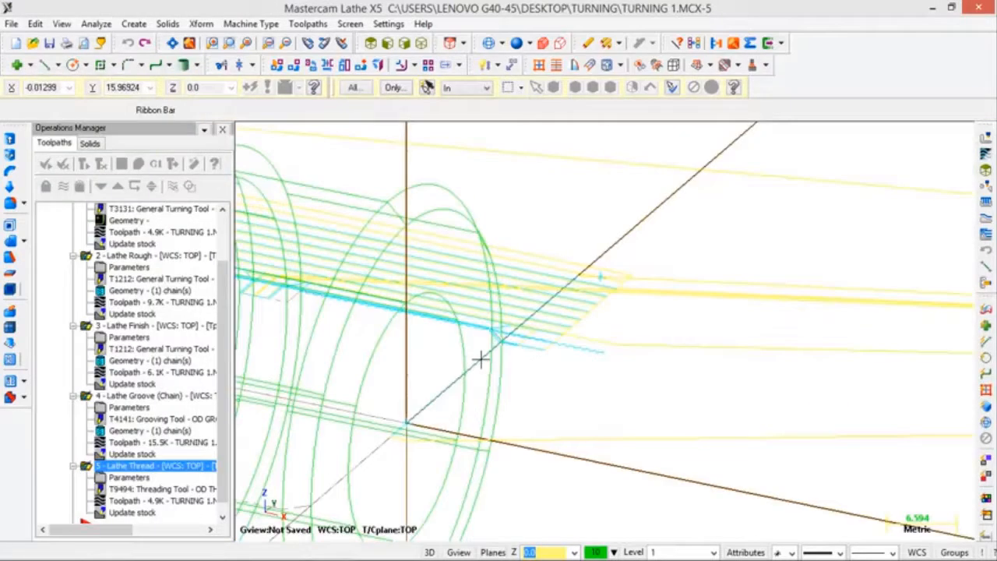
# - Create a lathe Drill toolpath with the T111111 6 mm spot tool, adding the calculated depth of -3.0
pyautogui.hotkey('alt', '1')
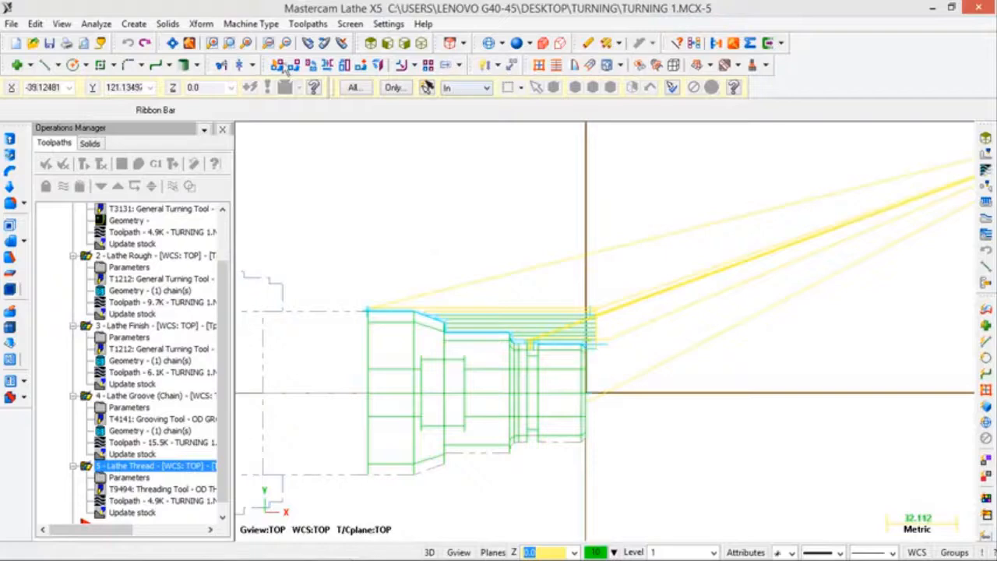
pyautogui.click(308, 23)
pyautogui.click(317, 163)
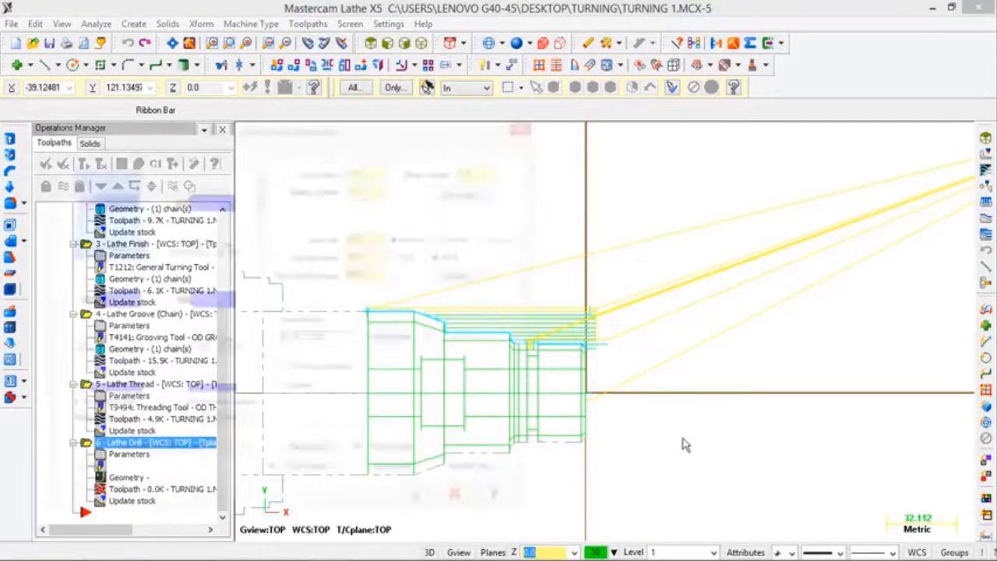
pyautogui.click(164, 154)
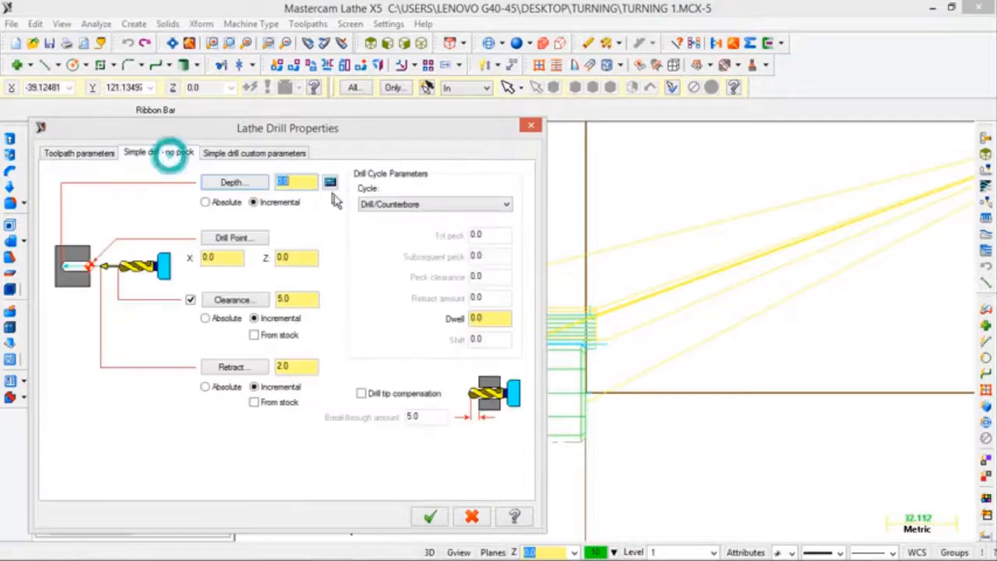
pyautogui.click(331, 182)
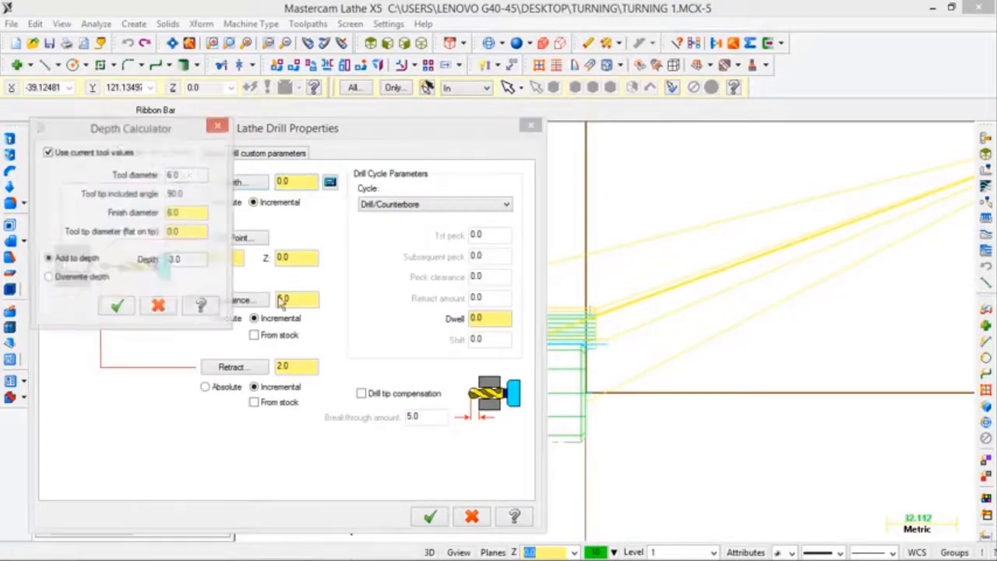
pyautogui.click(116, 309)
pyautogui.click(422, 515)
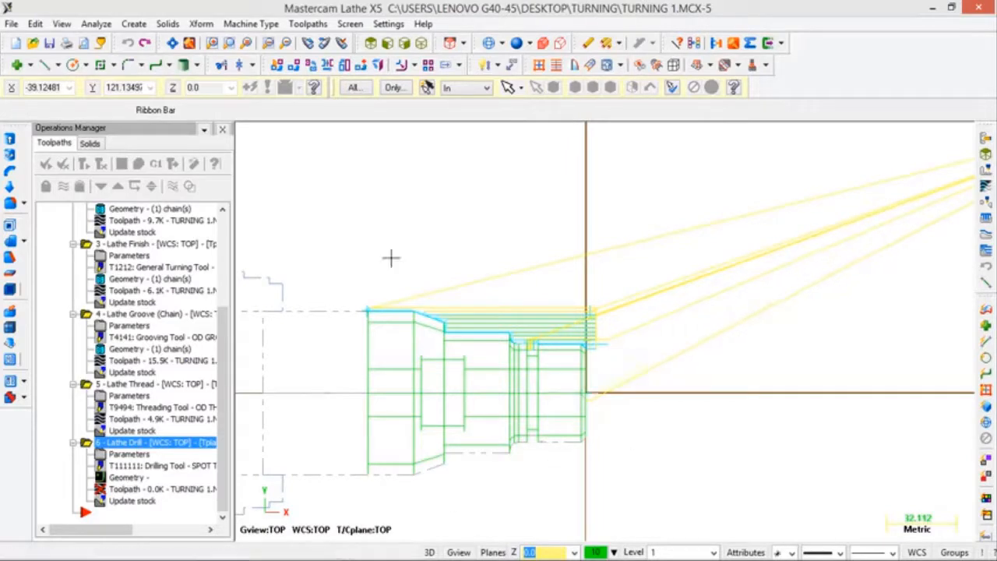
# - Start a second Drill toolpath with the T122122 6 mm drill and accept its existing tool and holder definition
pyautogui.click(309, 24)
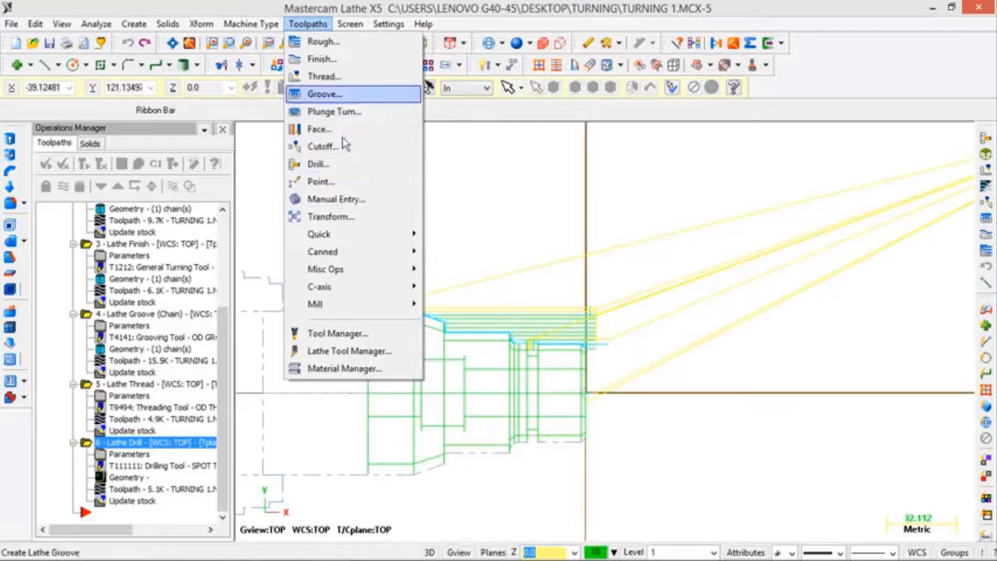
pyautogui.click(339, 165)
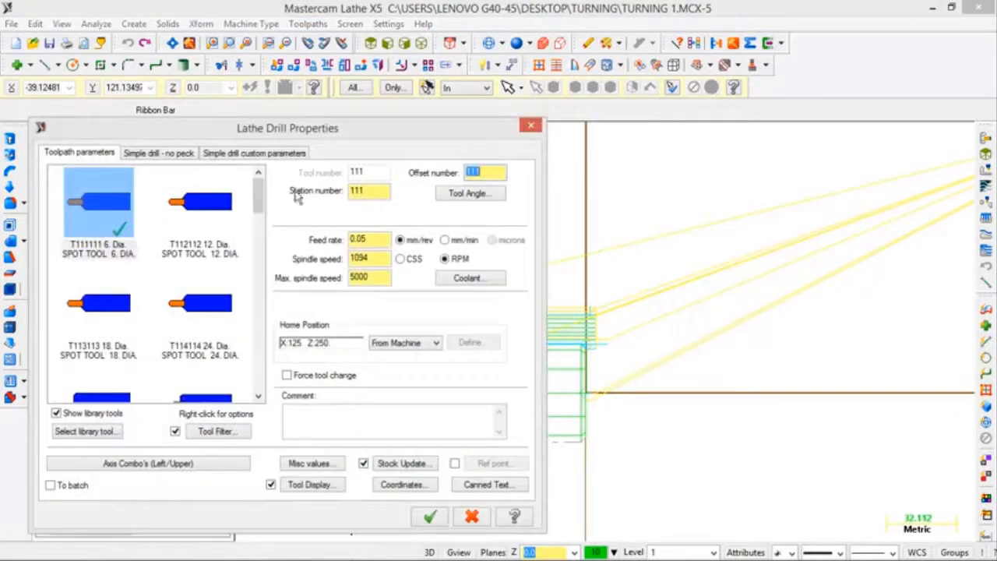
pyautogui.moveTo(258, 184); pyautogui.dragTo(265, 240)
pyautogui.click(129, 290)
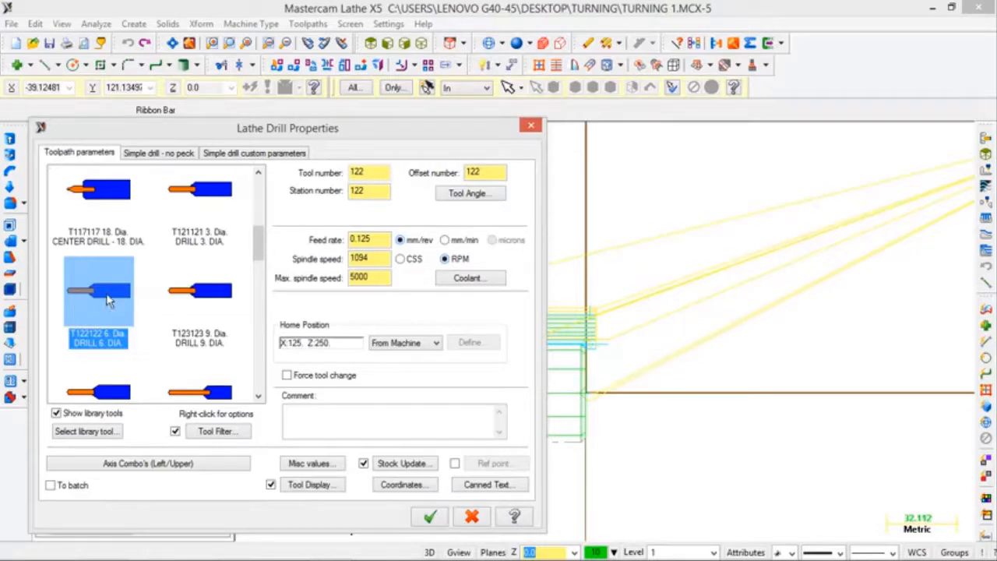
pyautogui.doubleClick(110, 281)
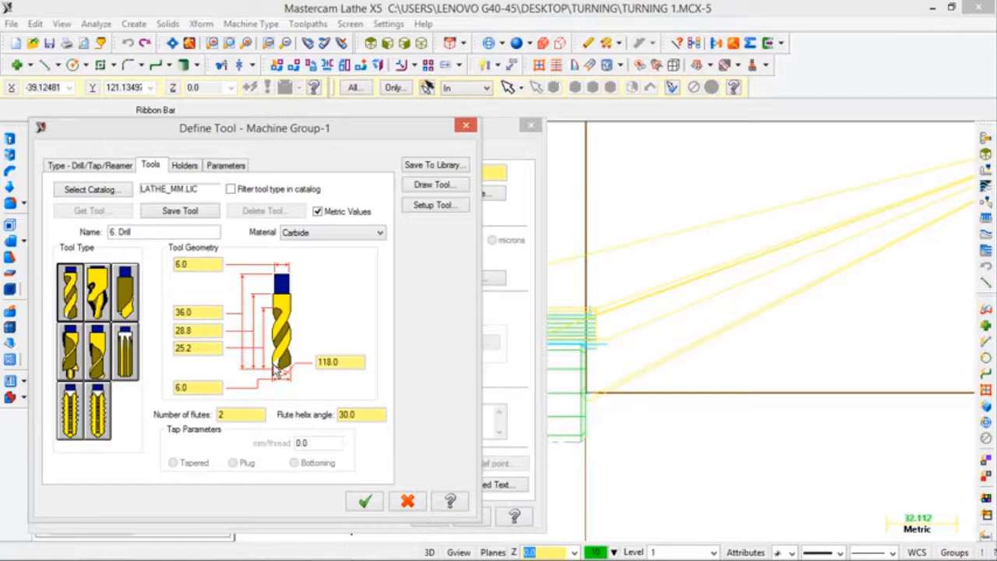
pyautogui.click(185, 166)
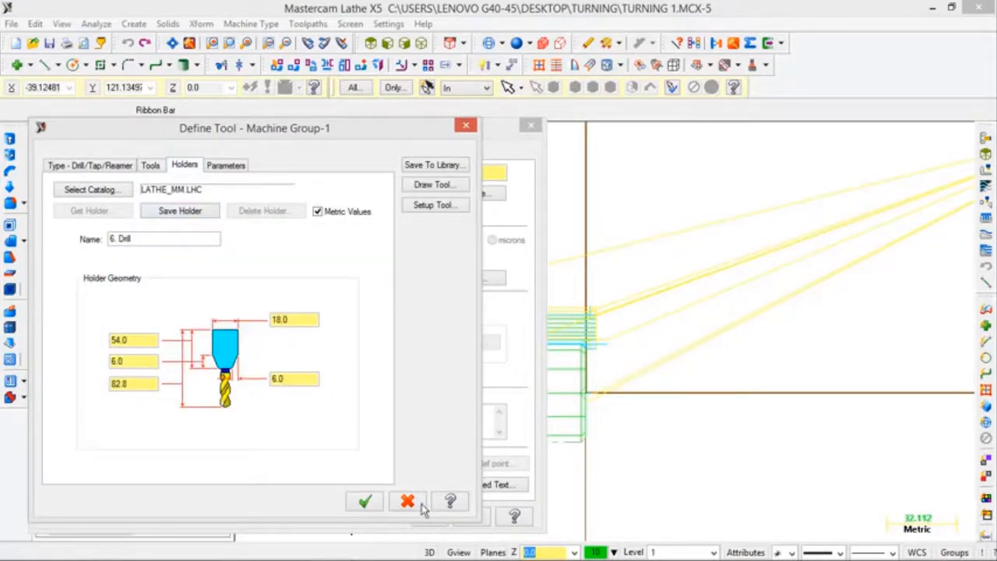
pyautogui.click(364, 501)
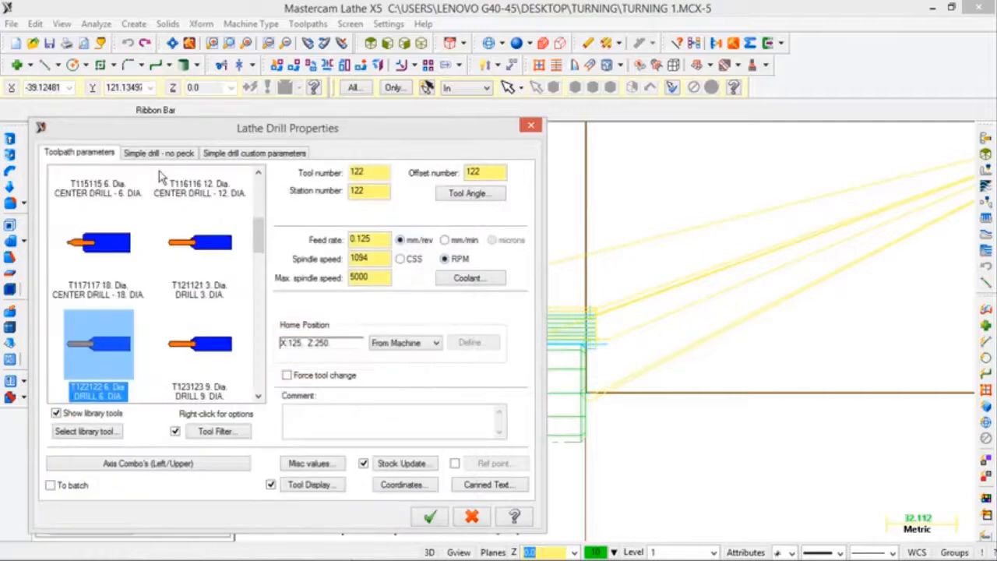
# - Set the 6 mm drill's incremental depth to -20.0, add the calculated tip depth, and generate the Drill toolpath
pyautogui.click(177, 153)
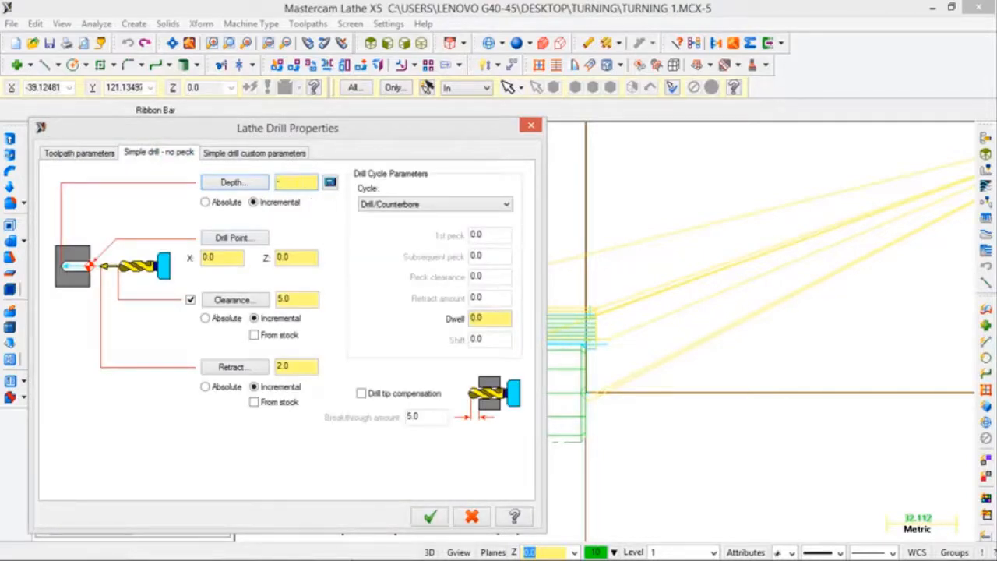
pyautogui.click(330, 183)
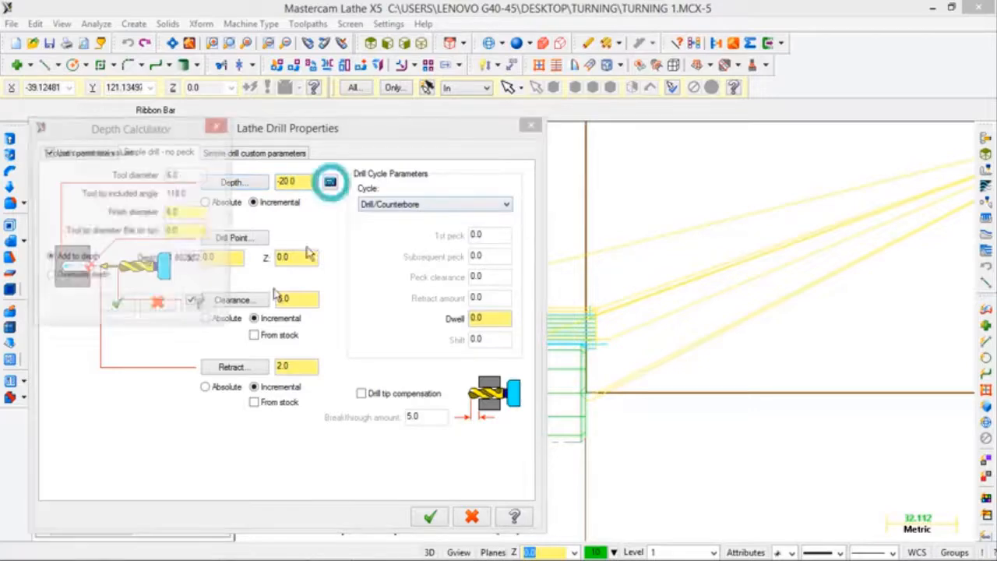
pyautogui.click(114, 310)
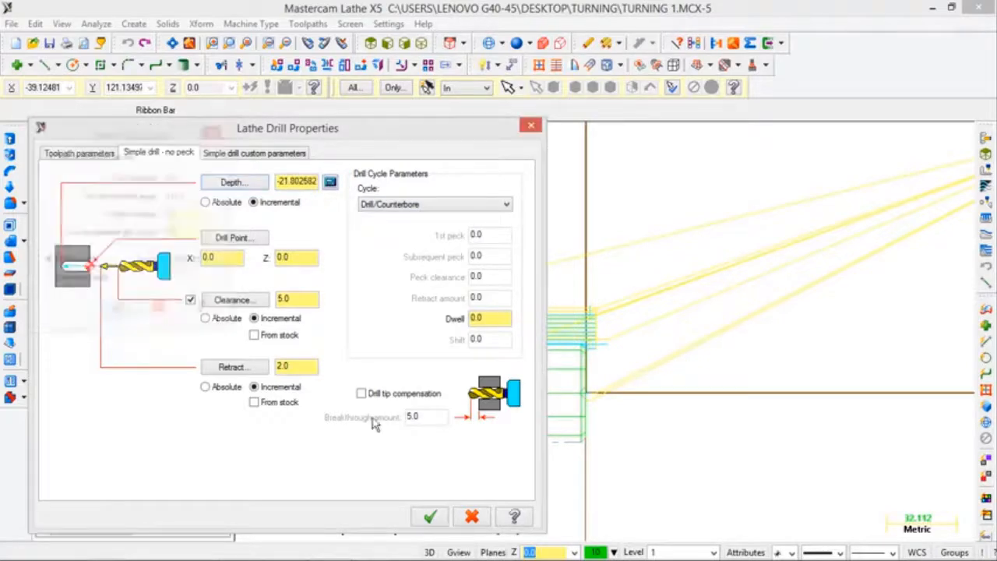
pyautogui.click(429, 515)
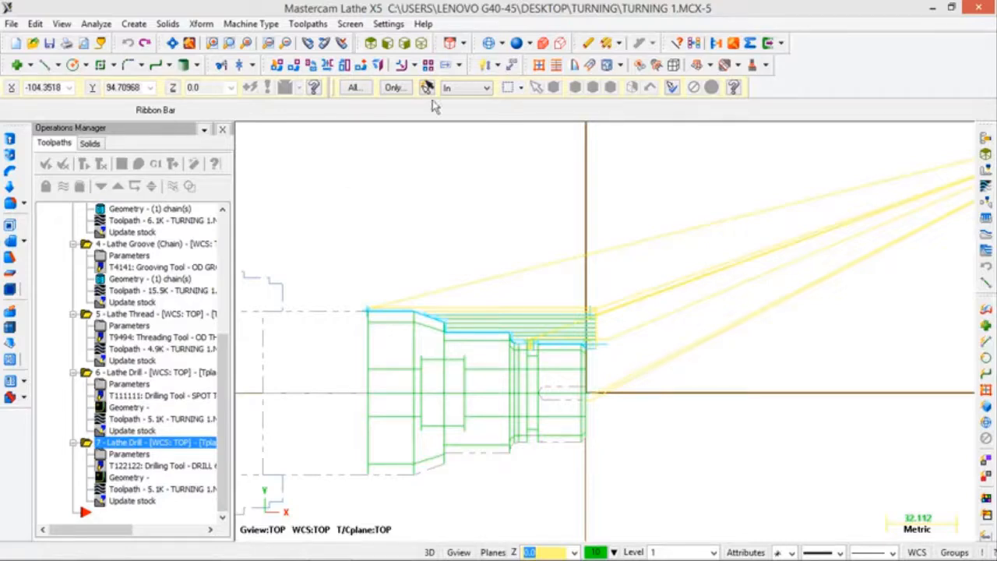
# - Create a third Drill toolpath with the T125125 15 mm drill, using an incremental depth of -99.0 plus the calculated tip depth
pyautogui.click(326, 26)
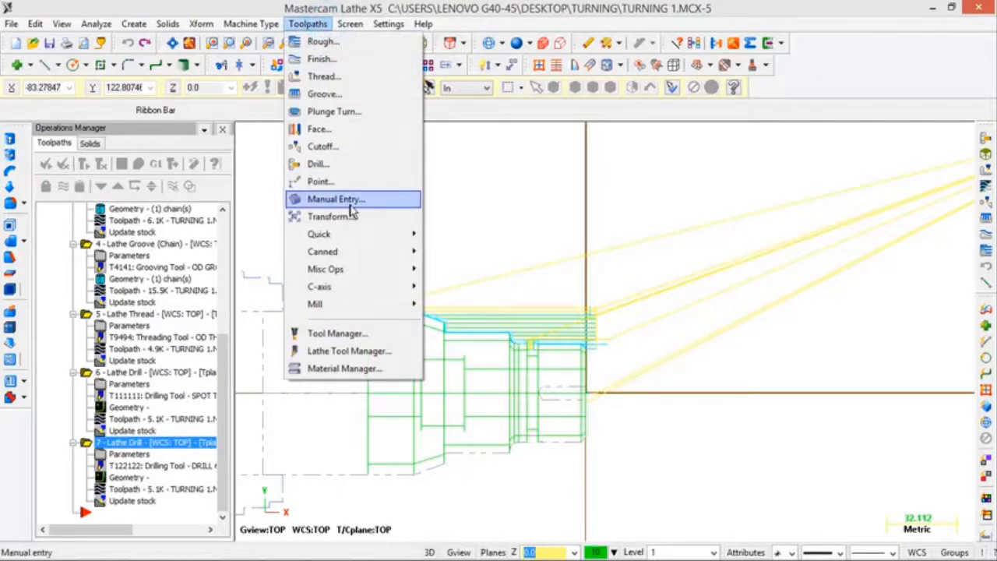
pyautogui.click(336, 164)
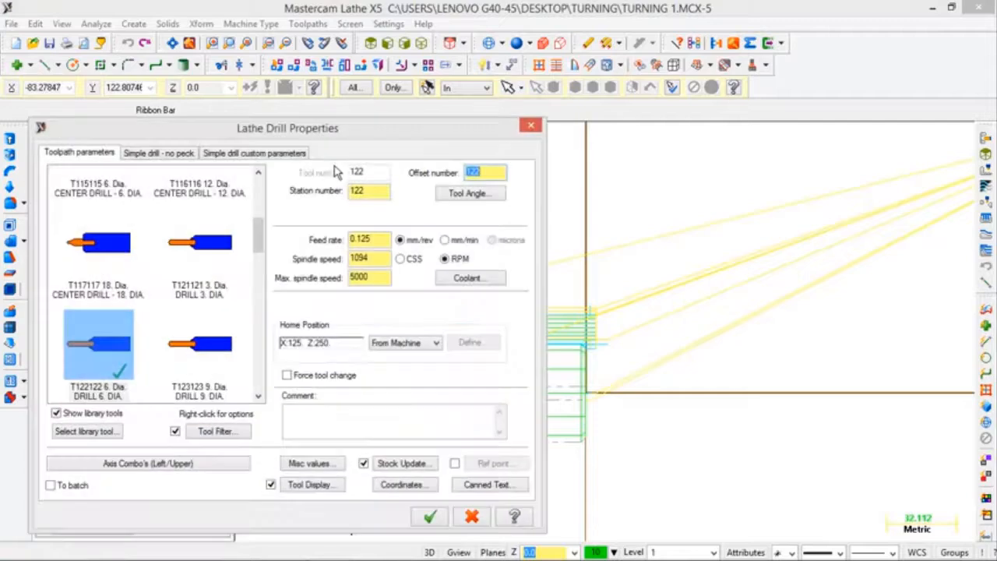
pyautogui.moveTo(257, 243); pyautogui.dragTo(262, 274)
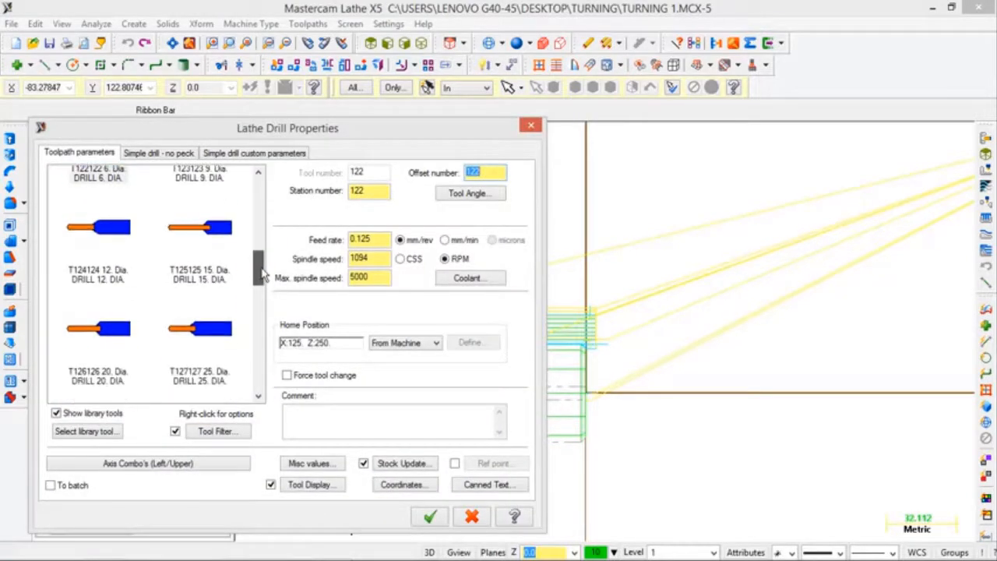
pyautogui.click(227, 235)
pyautogui.click(172, 155)
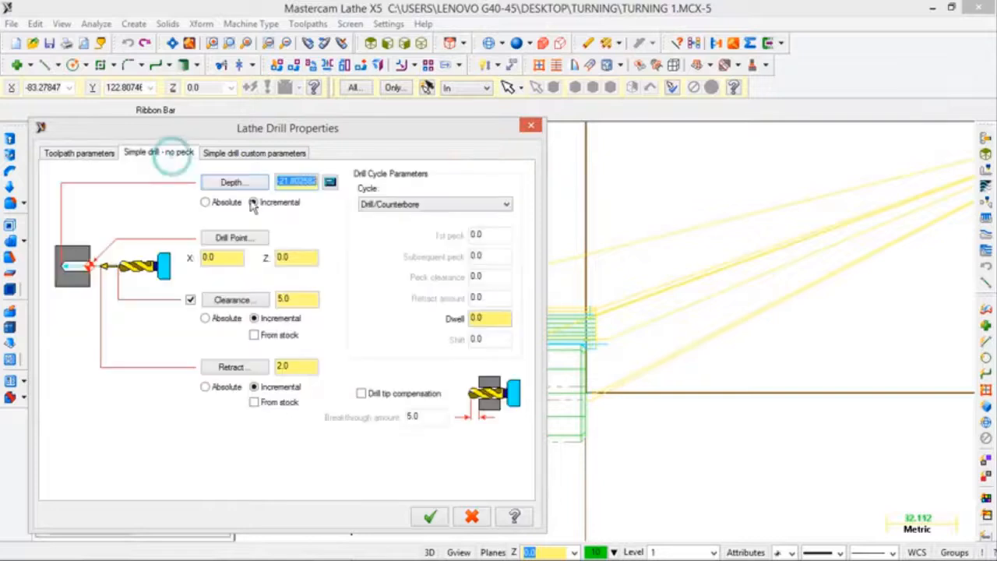
pyautogui.press('BackSpace')
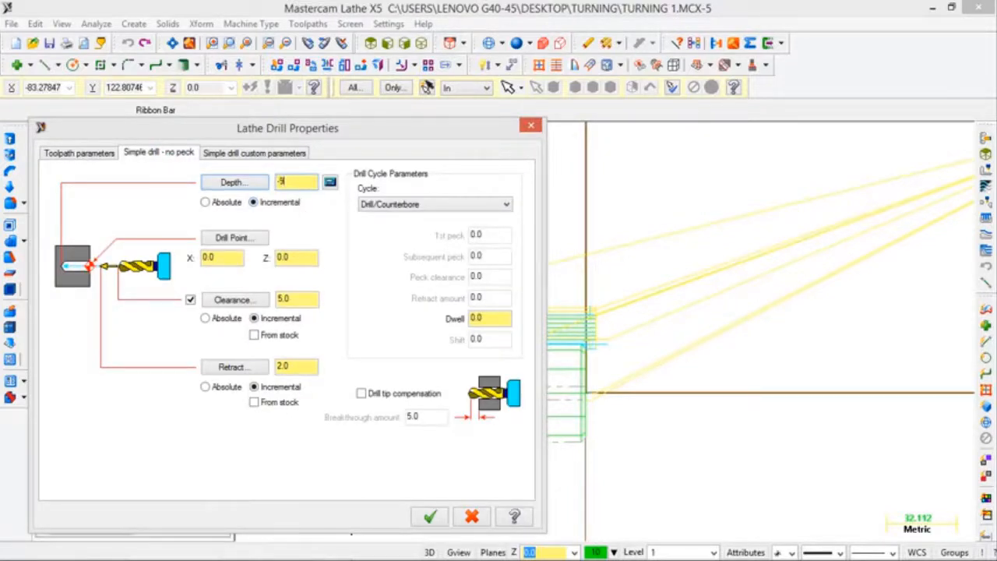
pyautogui.click(330, 182)
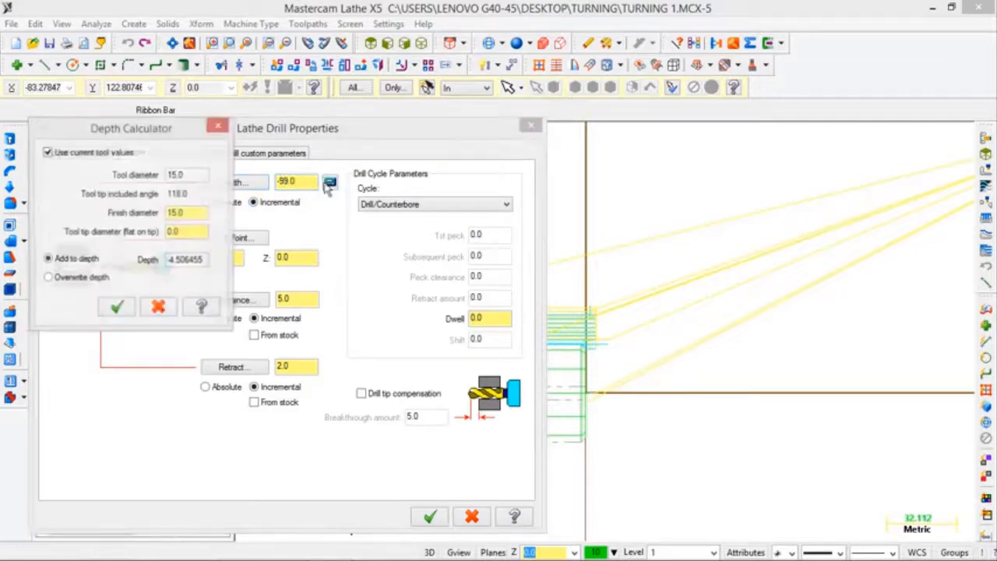
pyautogui.click(118, 309)
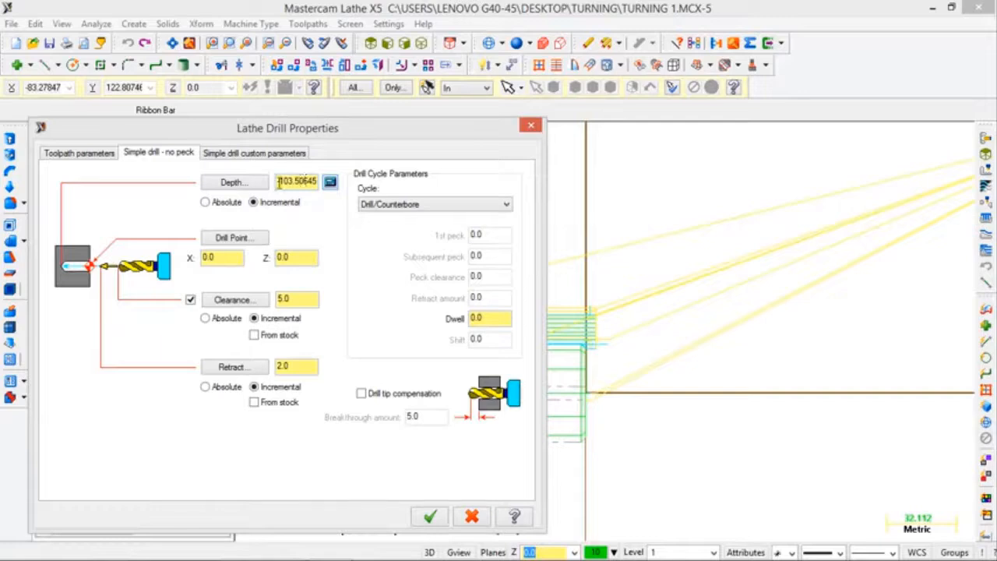
pyautogui.click(431, 518)
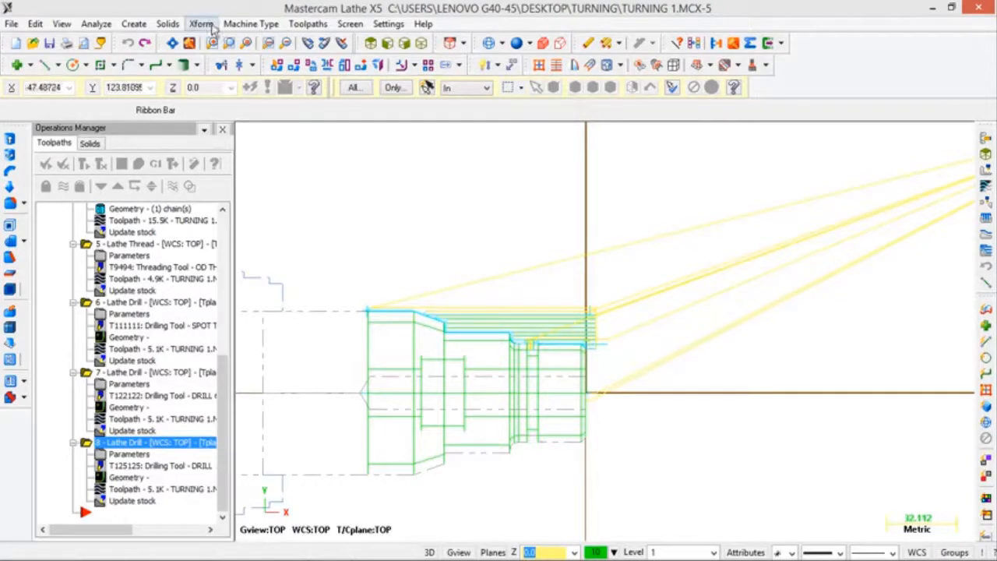
# - Start a Rough toolpath and chain the upper bore profile from the front face to the back end, including the internal groove
pyautogui.click(310, 24)
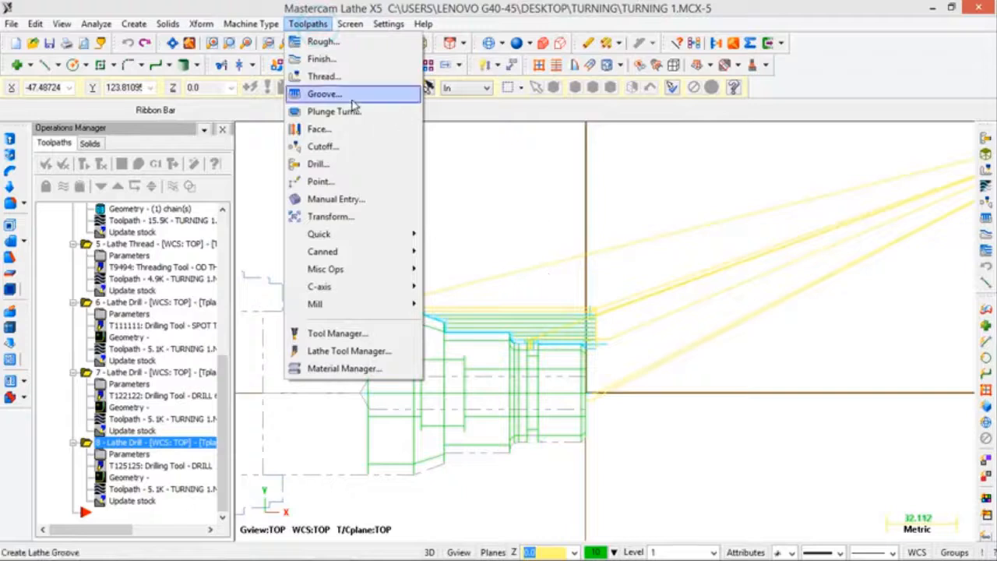
pyautogui.click(326, 41)
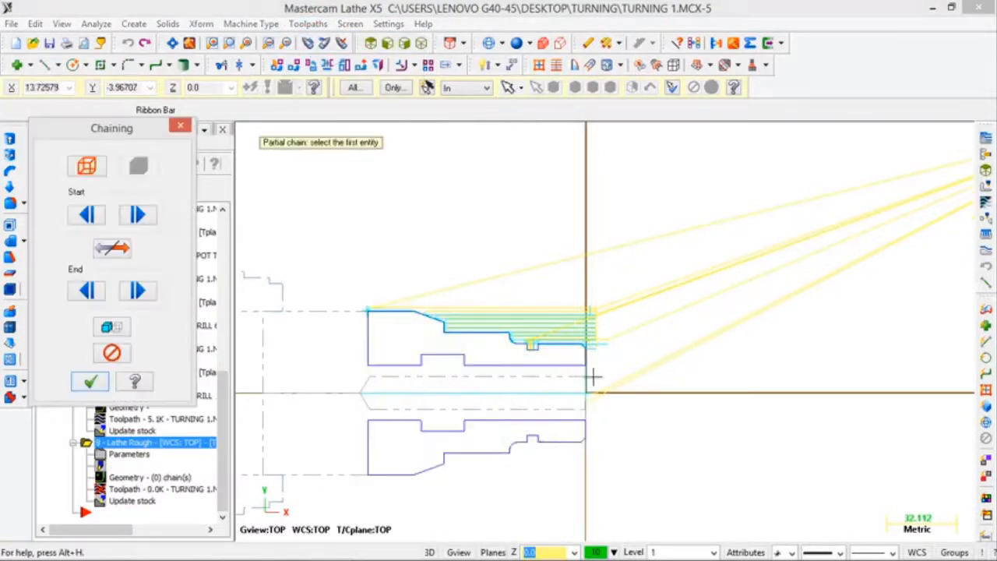
pyautogui.click(566, 362)
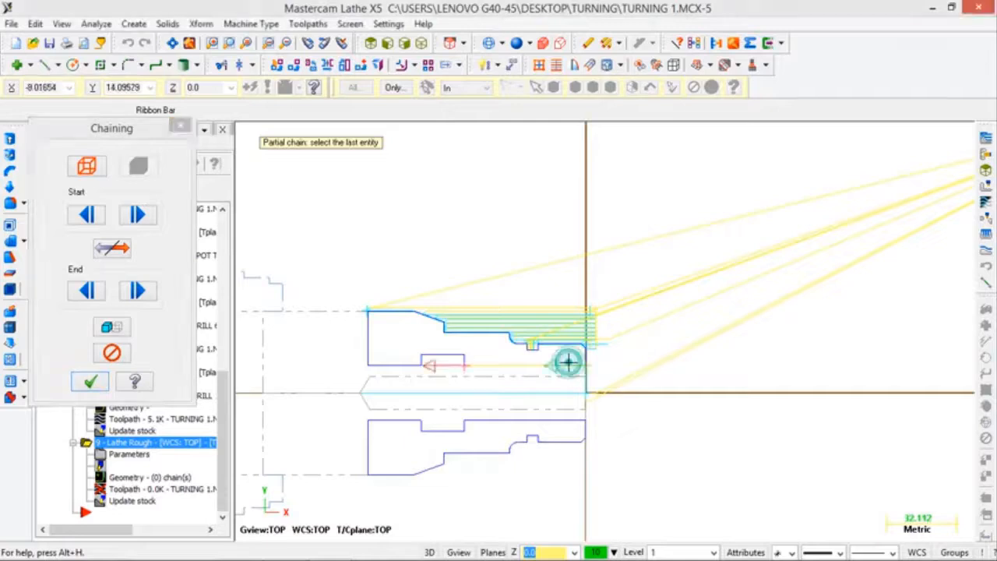
pyautogui.click(88, 384)
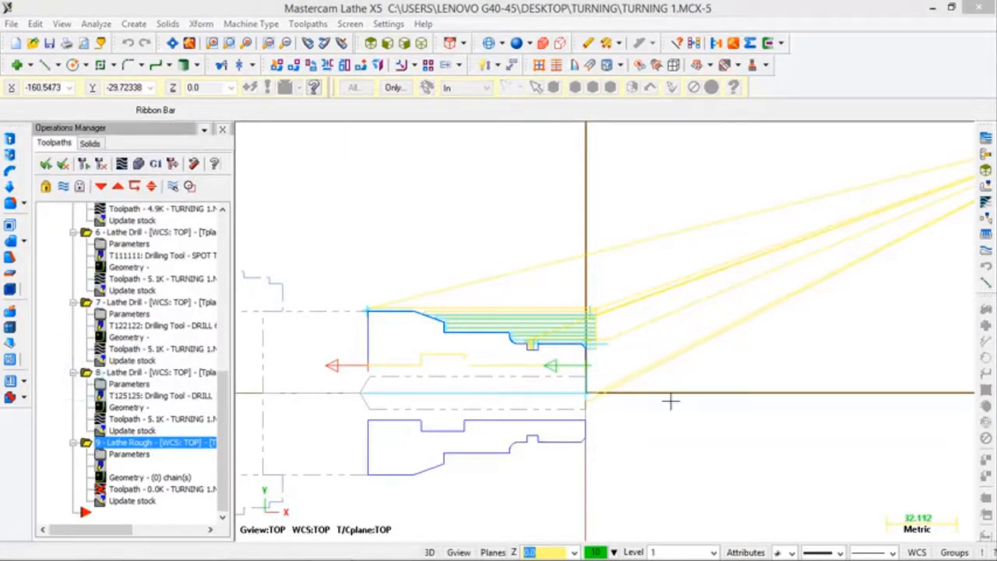
# - Assign the T7171 R0.4 ID rough boring bar and generate the Rough toolpath with the existing ID rough parameters
pyautogui.moveTo(254, 208); pyautogui.dragTo(263, 296)
pyautogui.click(99, 307)
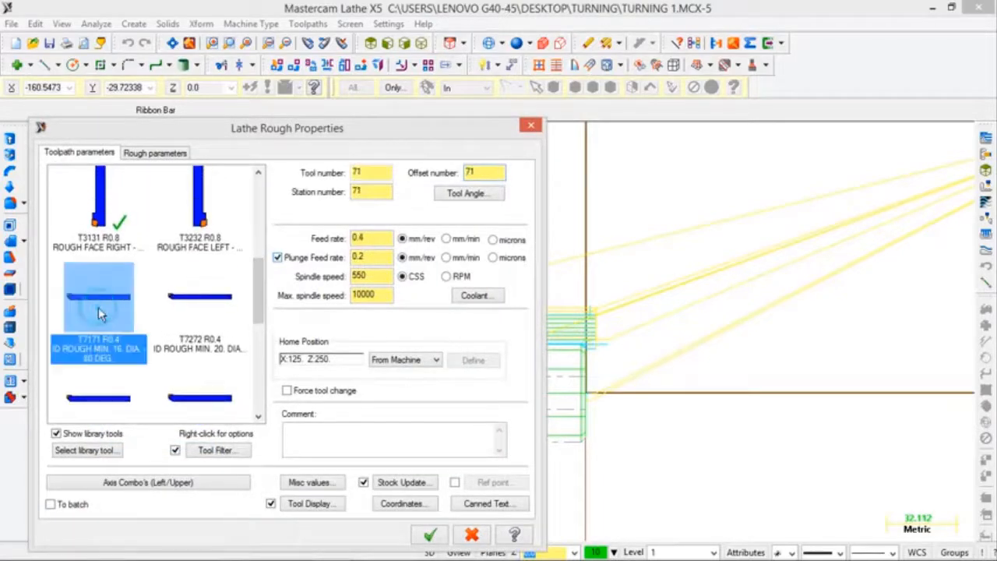
pyautogui.click(179, 161)
pyautogui.click(177, 150)
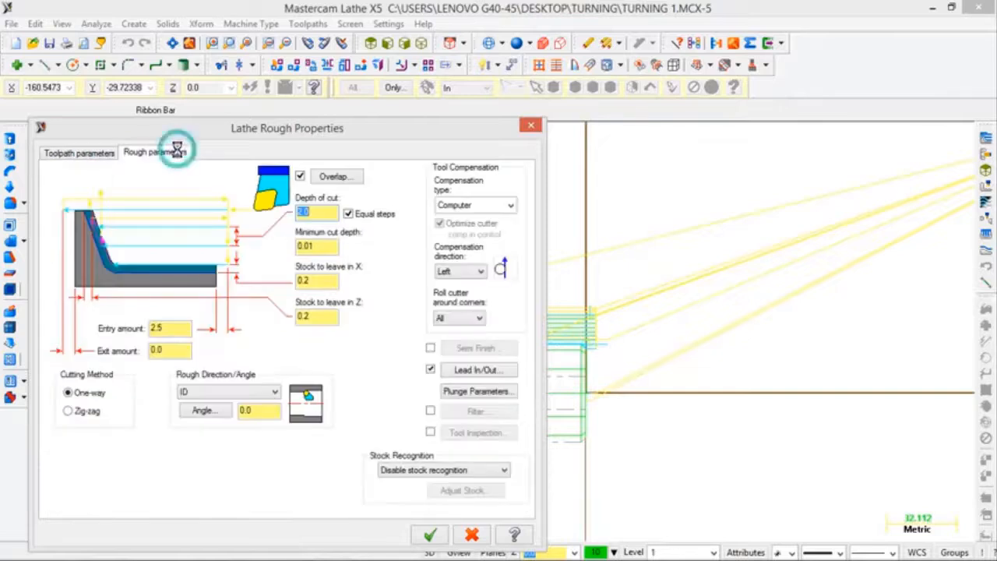
pyautogui.click(304, 174)
pyautogui.click(304, 175)
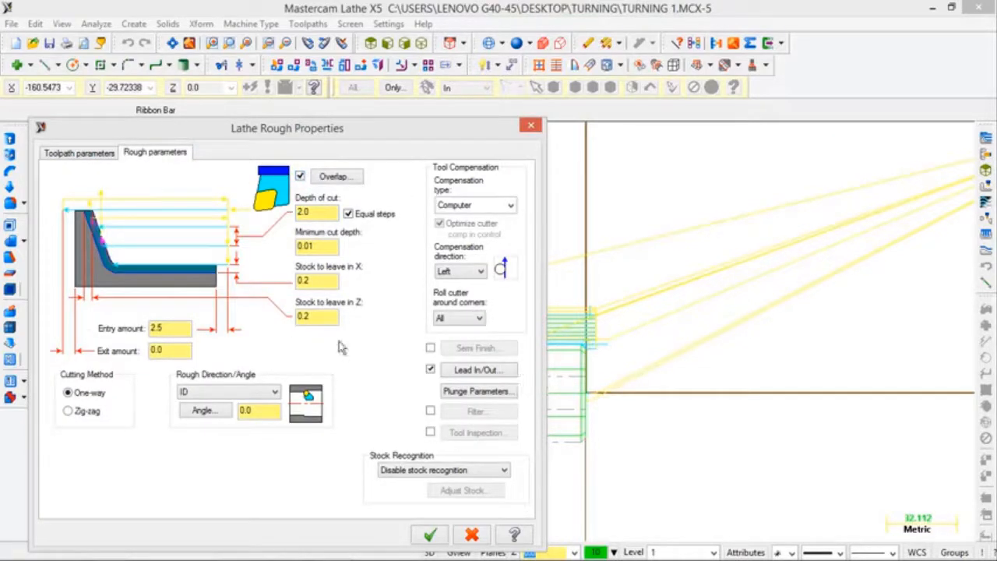
pyautogui.click(431, 537)
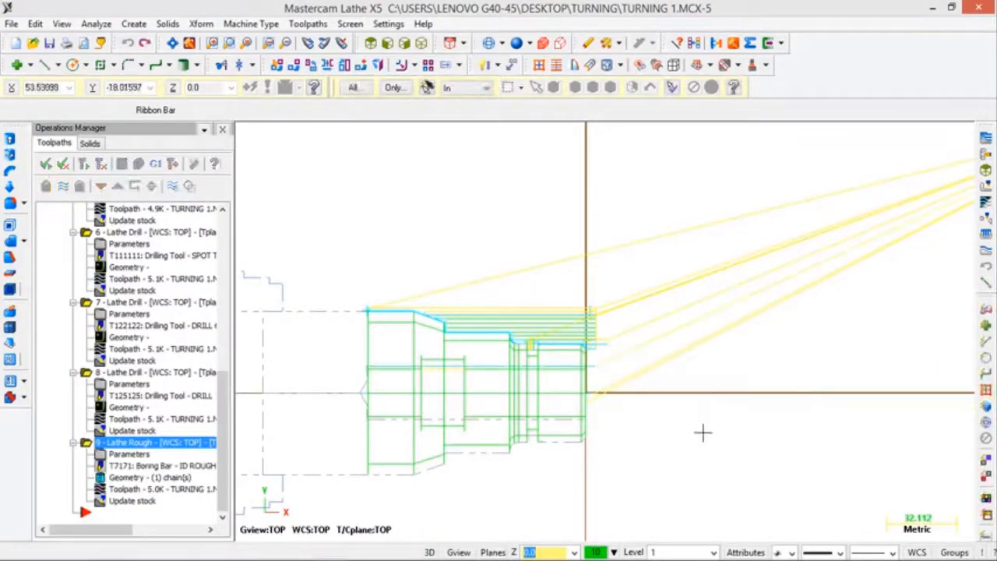
# - Start a Finish toolpath along the same upper bore profile and select the T8181 R0.4 ID finish boring bar
pyautogui.click(309, 25)
pyautogui.click(327, 60)
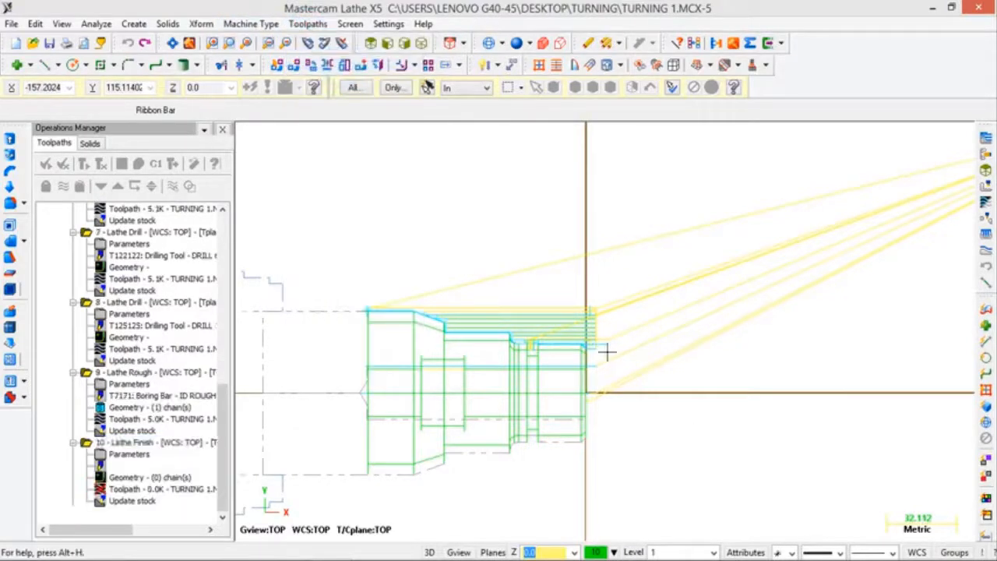
pyautogui.click(556, 363)
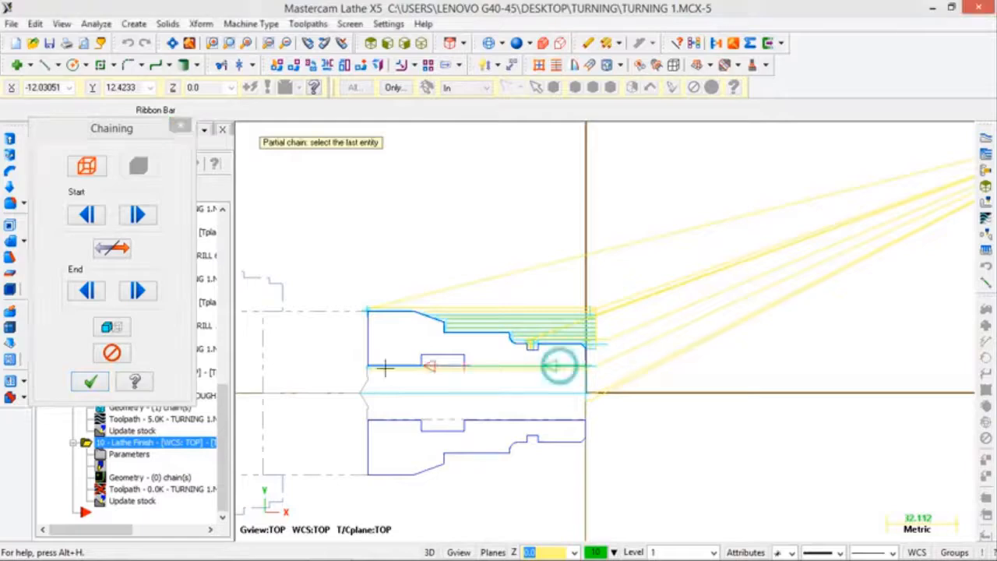
pyautogui.click(94, 382)
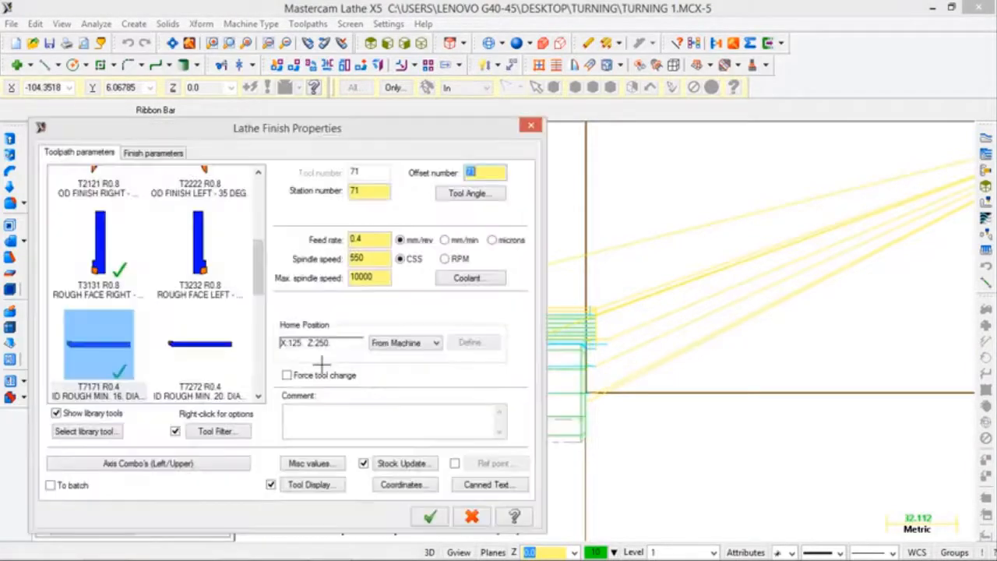
pyautogui.moveTo(259, 255); pyautogui.dragTo(269, 314)
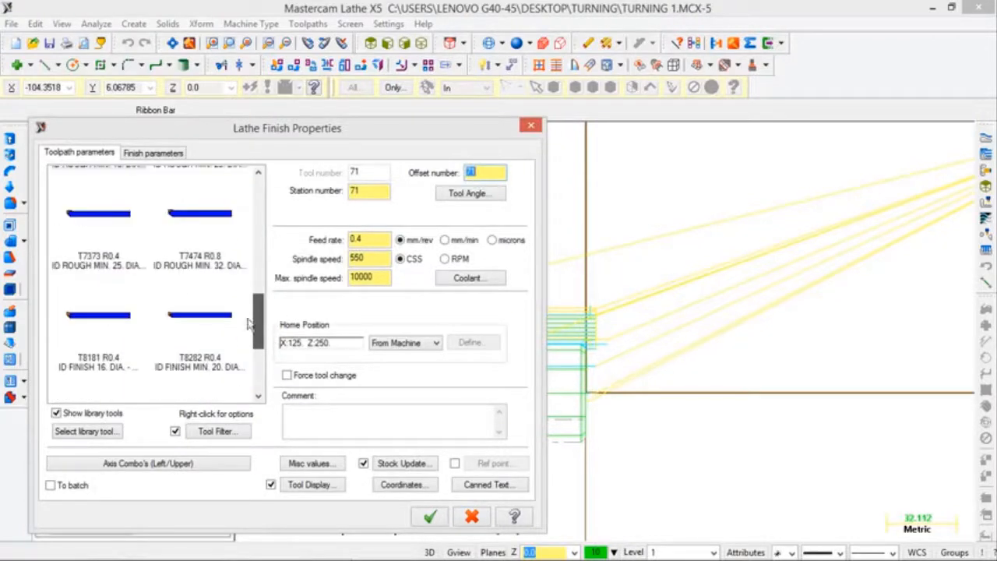
pyautogui.click(99, 327)
pyautogui.click(152, 153)
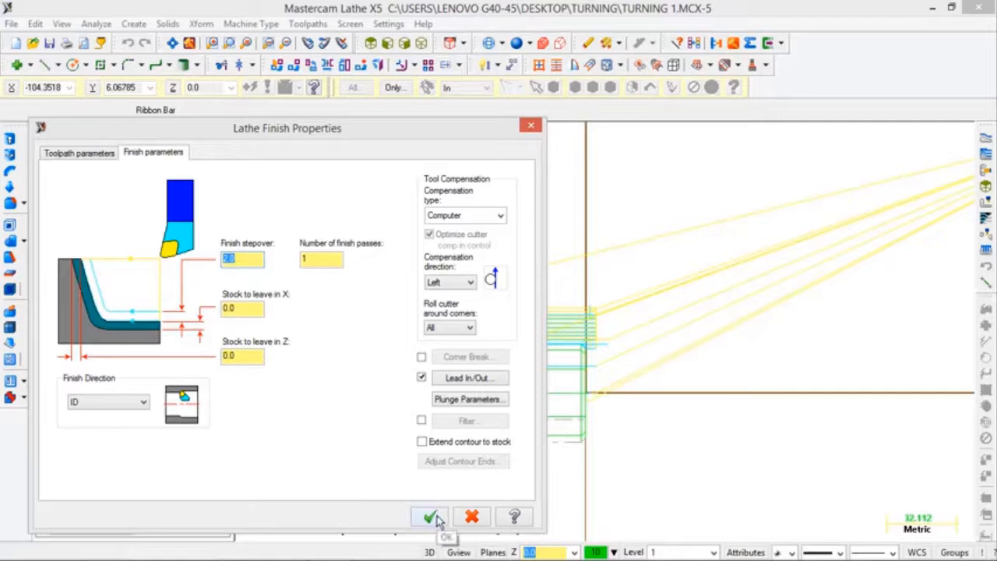
# - Set the T8181 boring bar's insert corner radius to 00 and generate the Finish toolpath
pyautogui.click(99, 152)
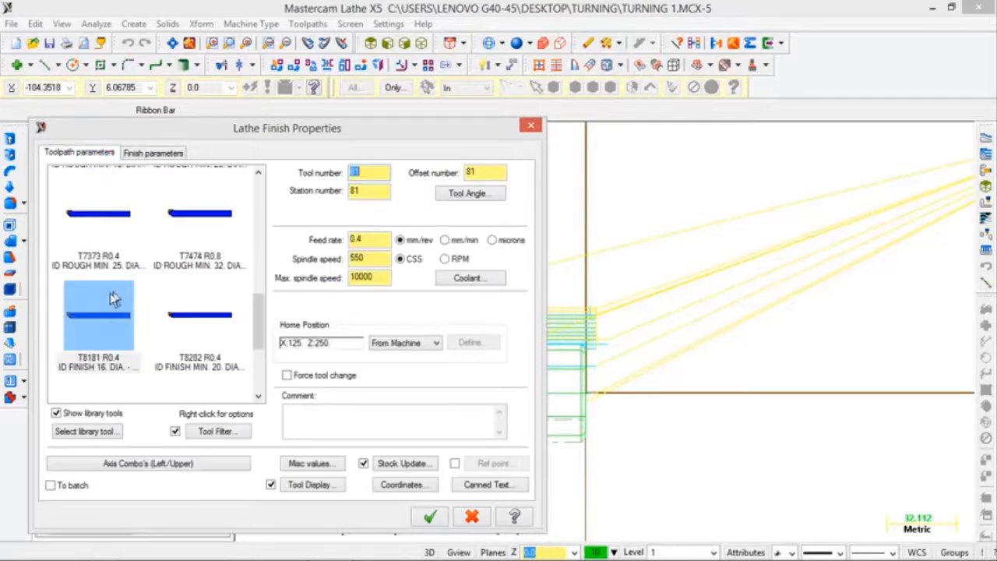
pyautogui.doubleClick(109, 293)
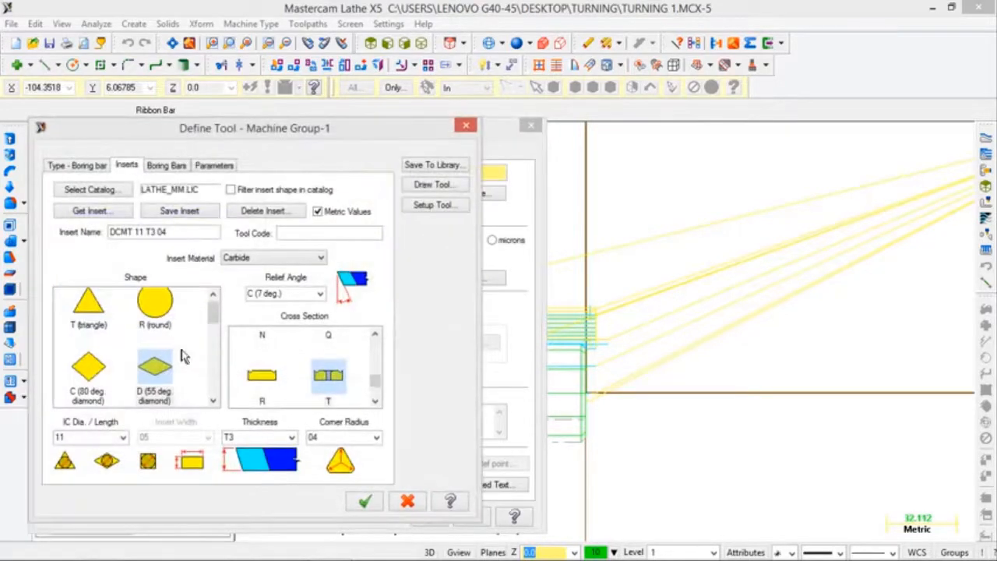
pyautogui.click(376, 438)
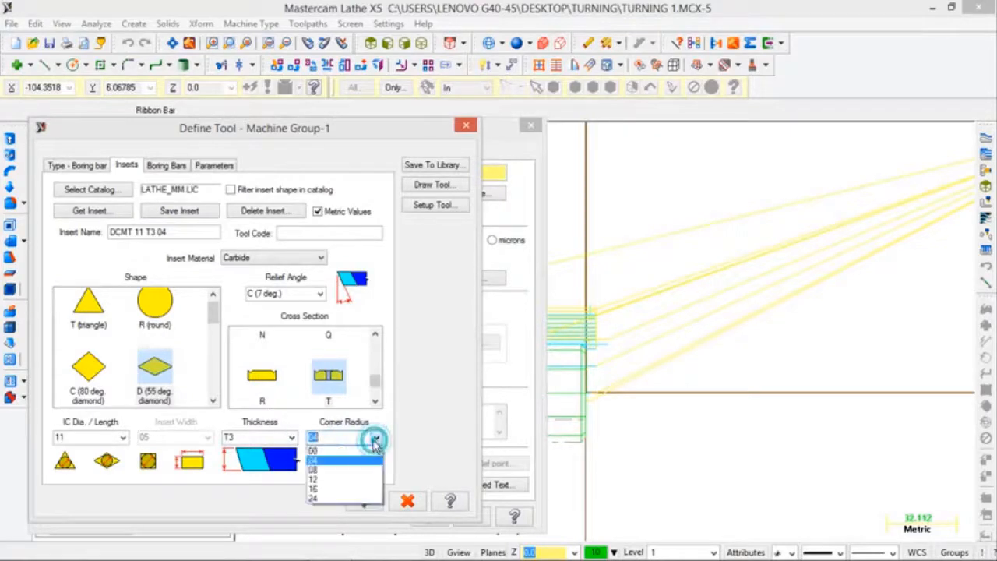
pyautogui.click(368, 462)
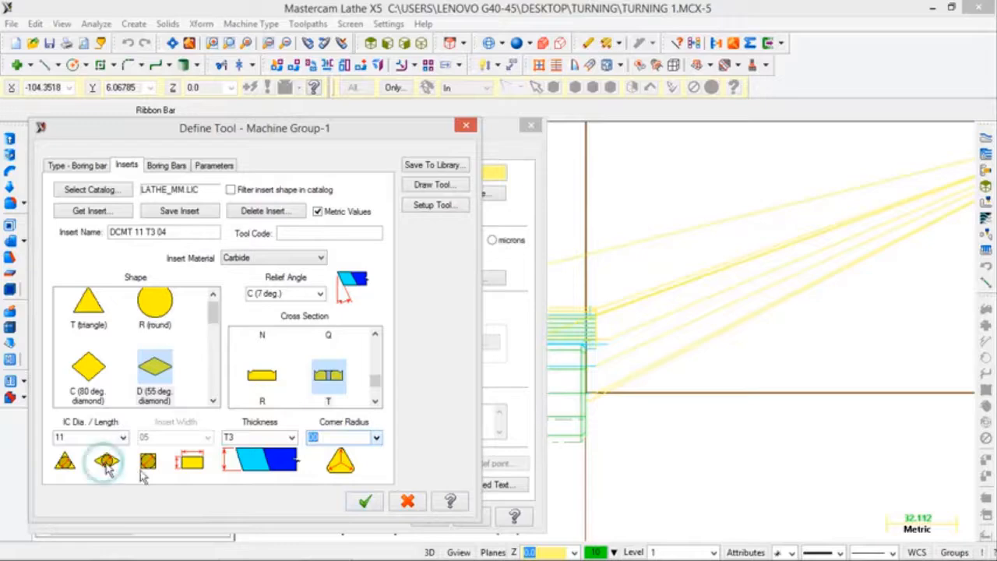
pyautogui.click(366, 502)
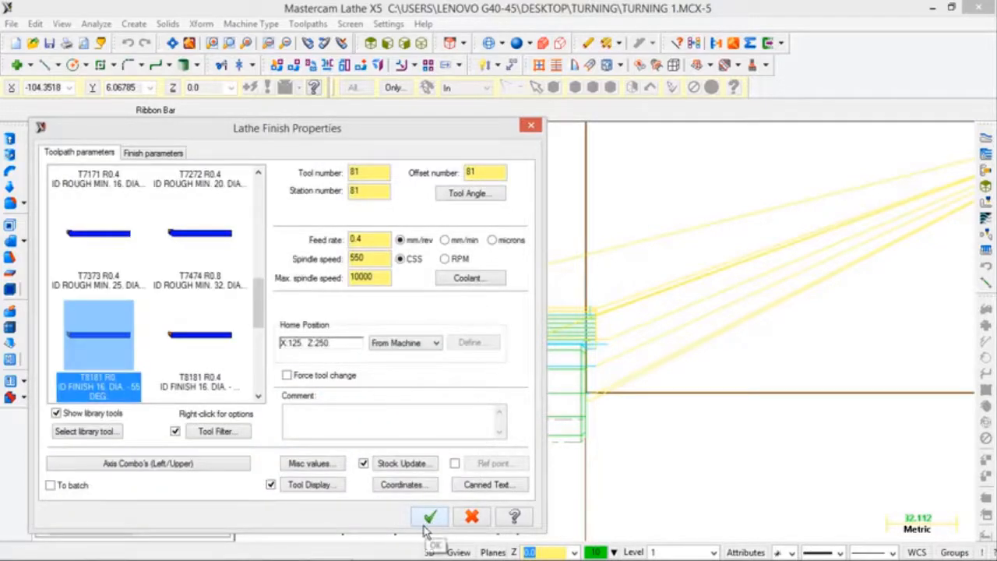
pyautogui.click(429, 518)
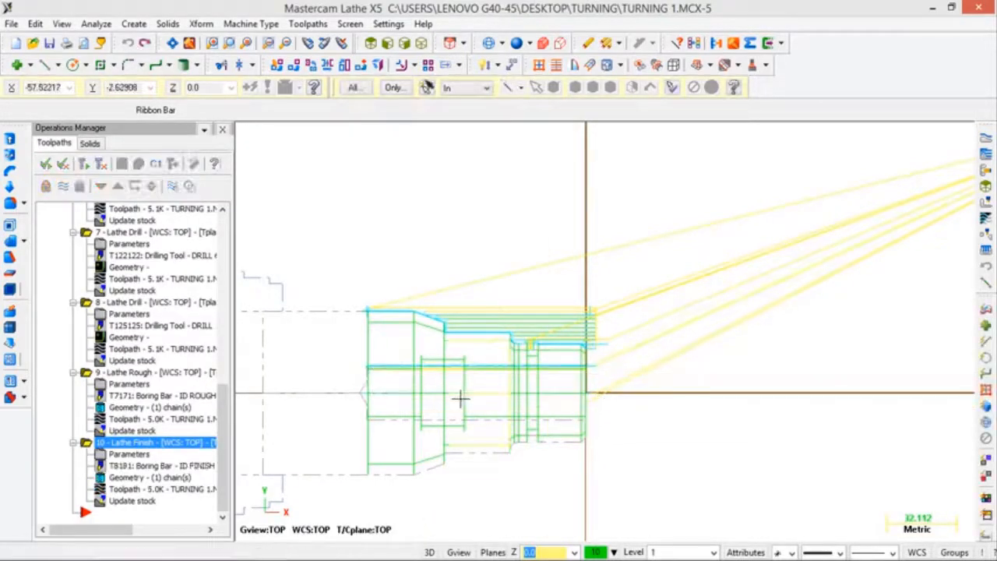
pyautogui.scroll(3, 381, 398)
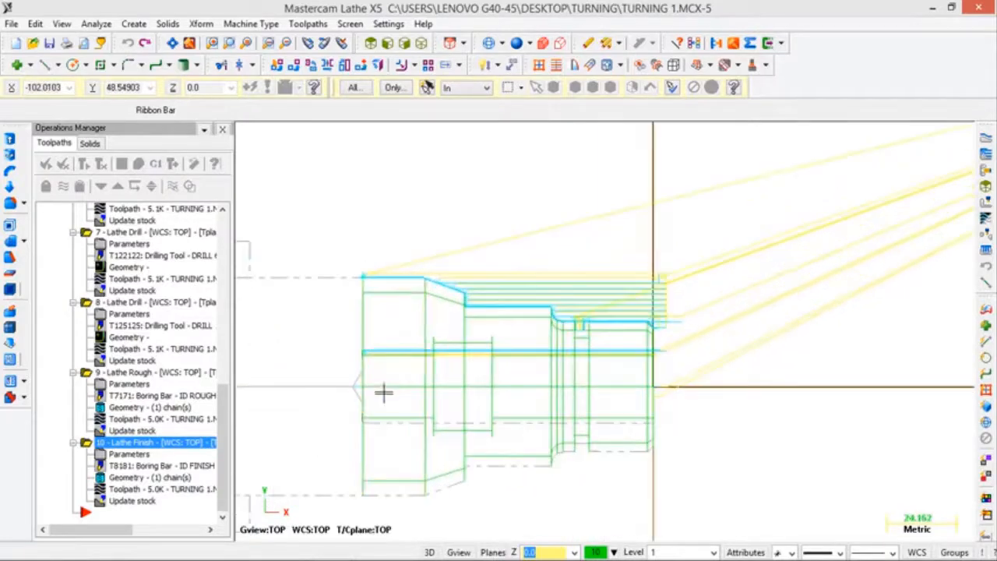
pyautogui.scroll(5, 380, 387)
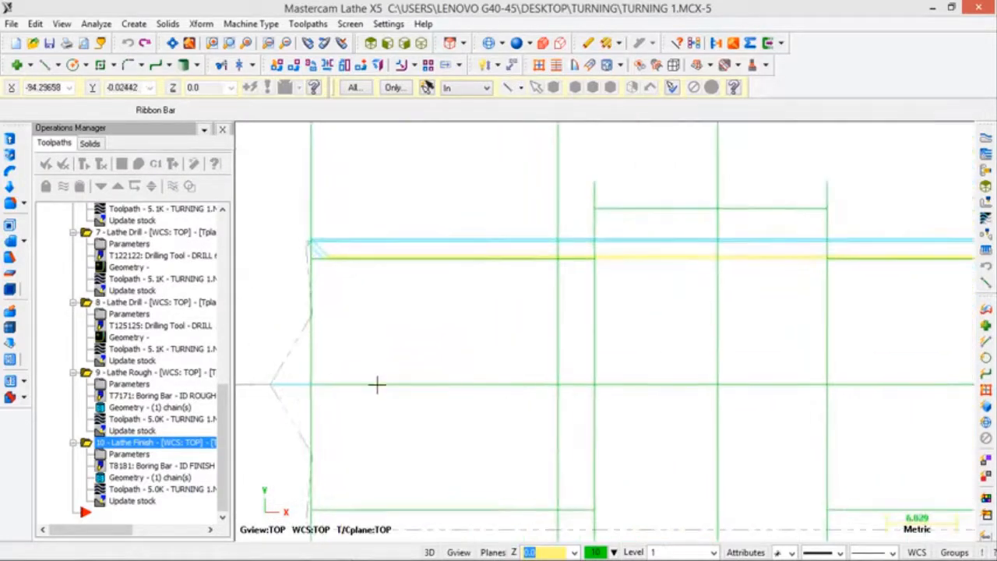
pyautogui.scroll(1, 376, 384)
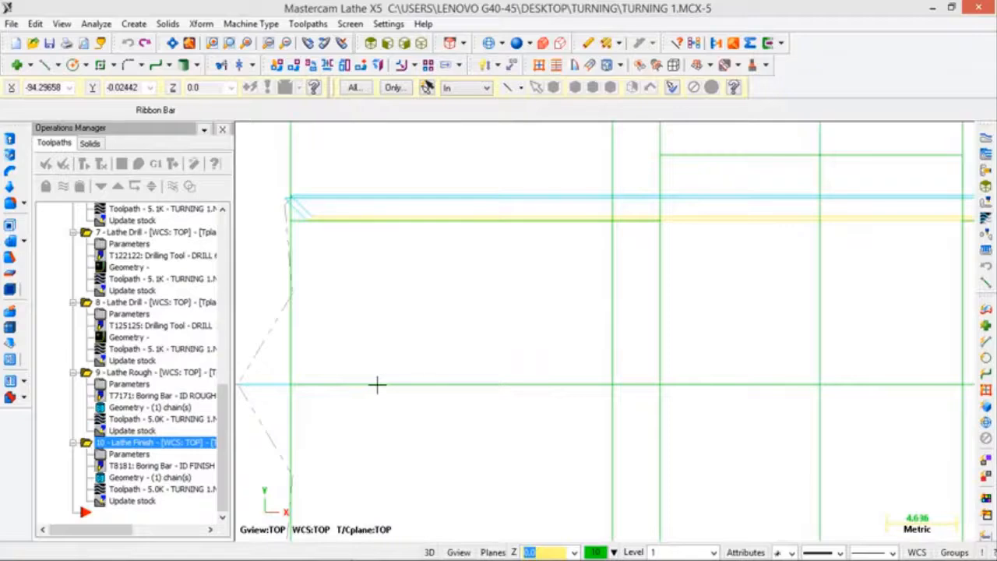
pyautogui.scroll(-5, 375, 389)
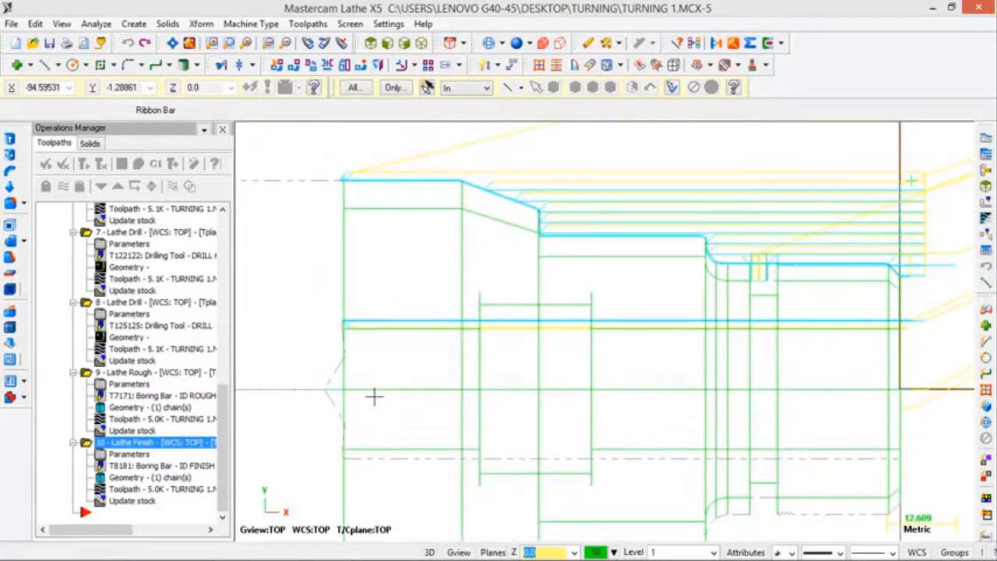
# - Start a Groove toolpath with chain definition and chain the upper internal groove from its front wall to its back wall
pyautogui.click(306, 25)
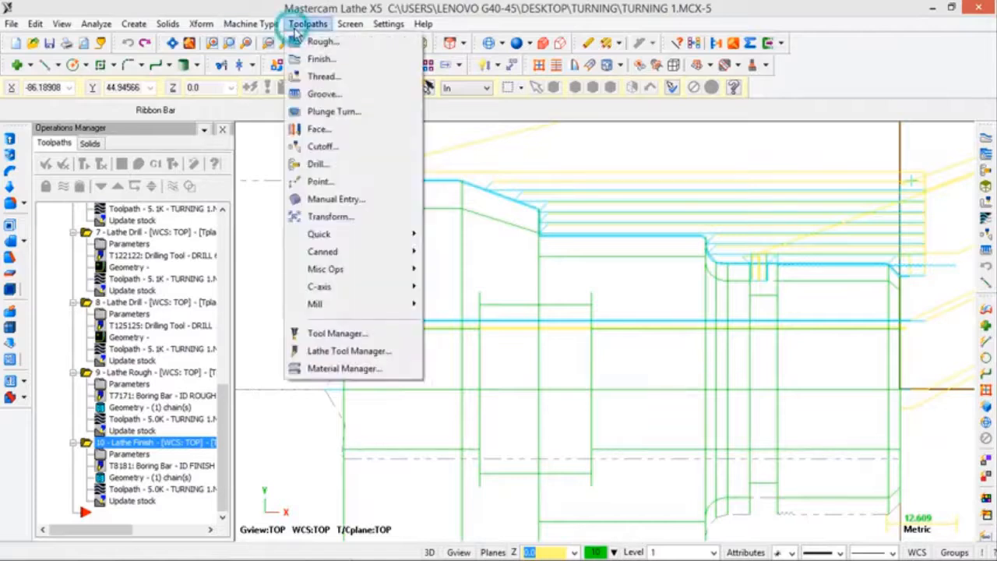
pyautogui.click(319, 93)
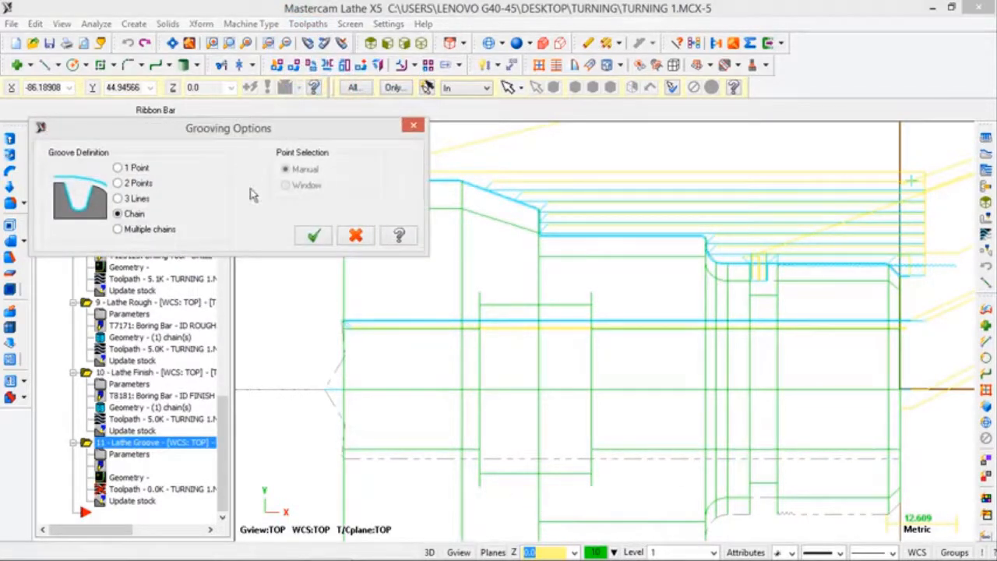
pyautogui.click(312, 234)
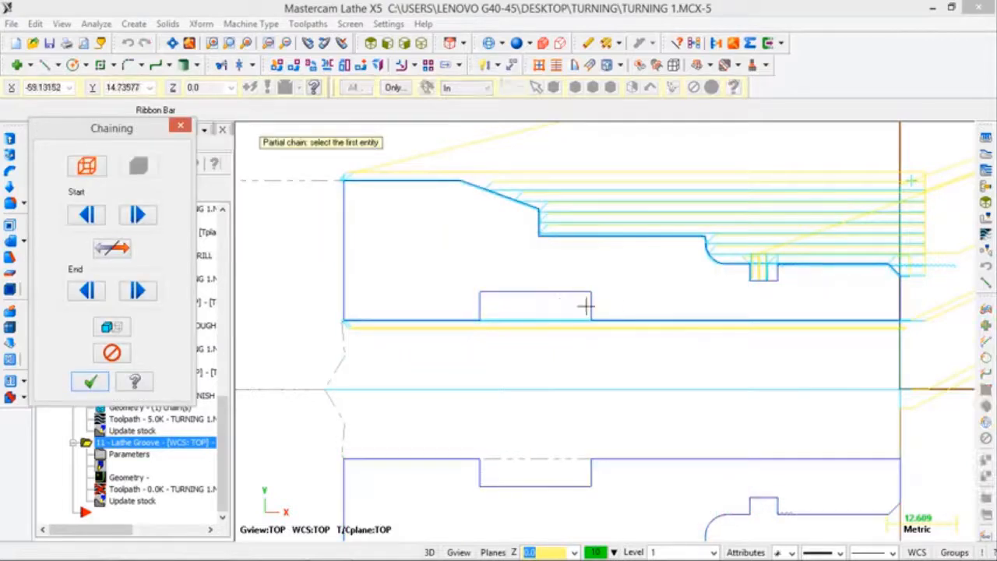
pyautogui.click(591, 304)
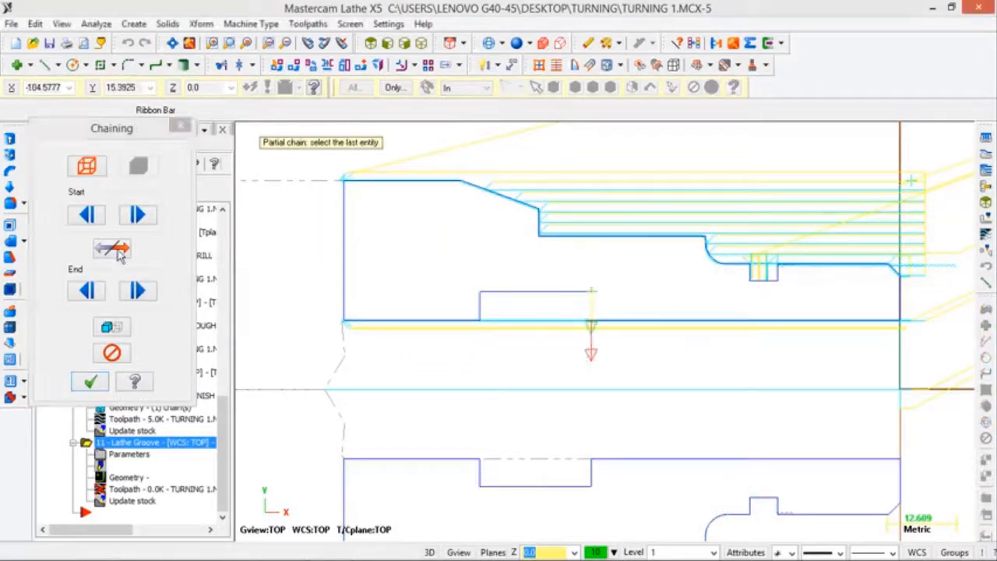
pyautogui.click(475, 312)
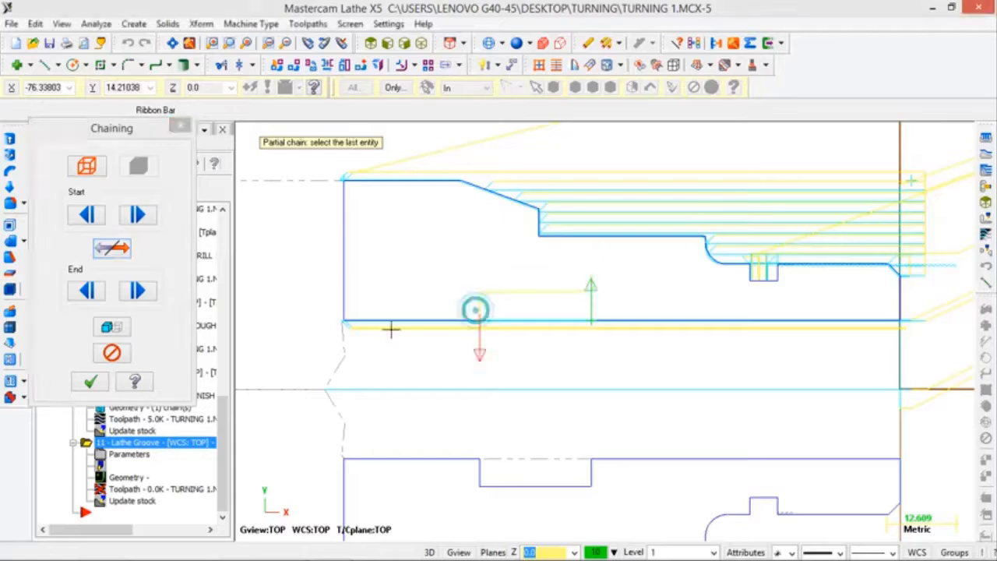
pyautogui.click(91, 381)
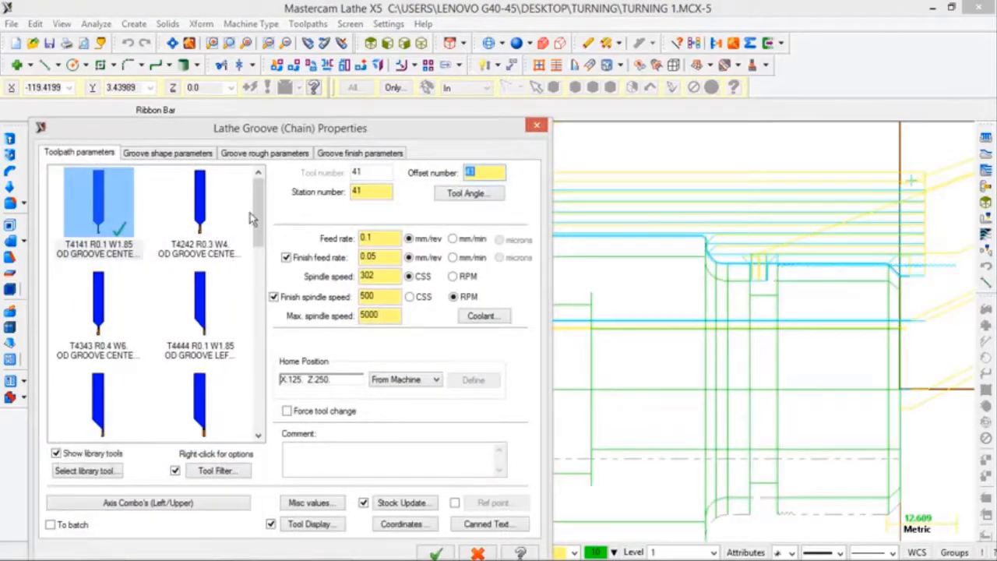
# - Select the T5151 R0.1 W1.85 ID groove tool, check its insert and holder definition and accept it
pyautogui.scroll(-3, 257, 204)
pyautogui.click(222, 308)
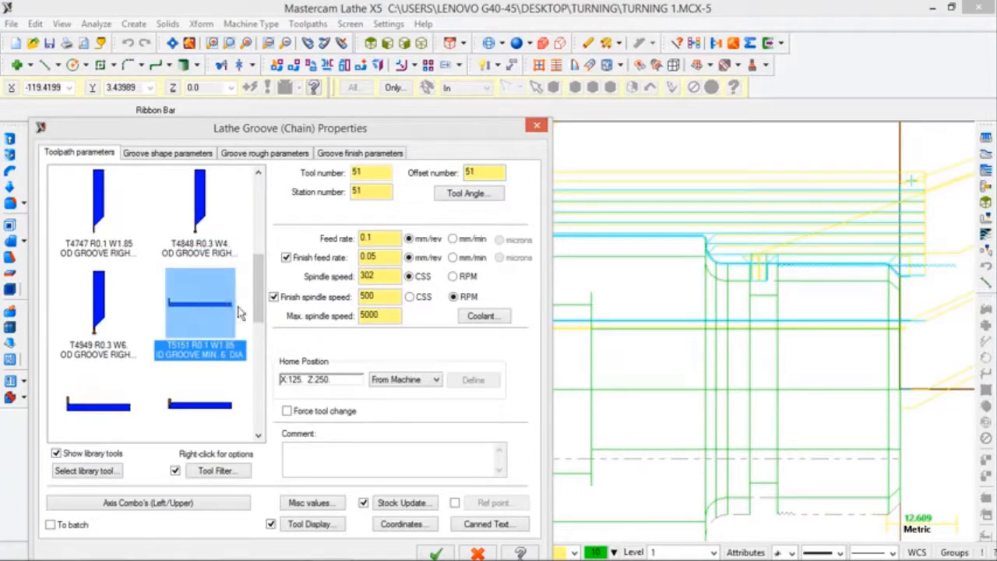
pyautogui.doubleClick(194, 316)
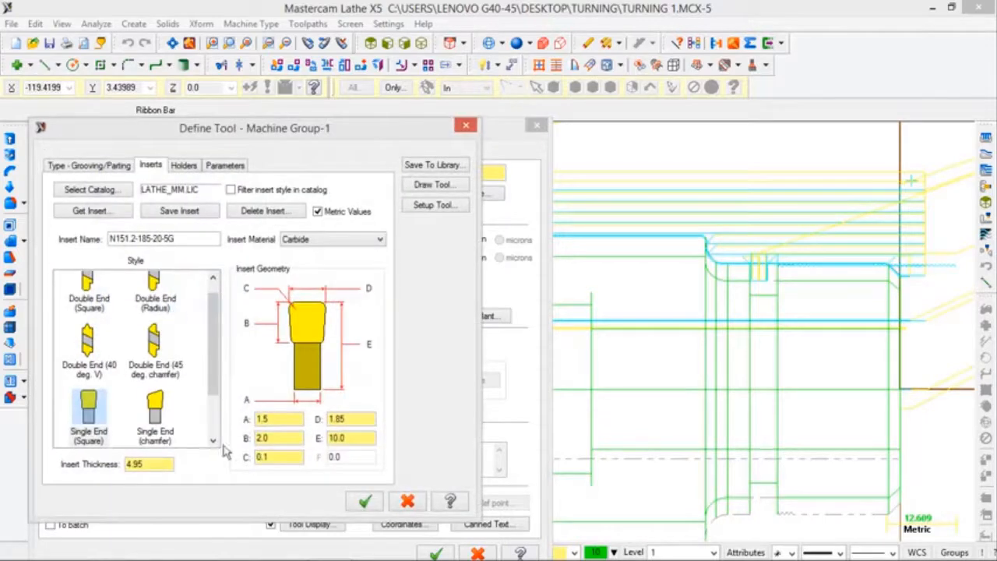
pyautogui.click(110, 163)
pyautogui.click(145, 165)
pyautogui.scroll(-2, 214, 319)
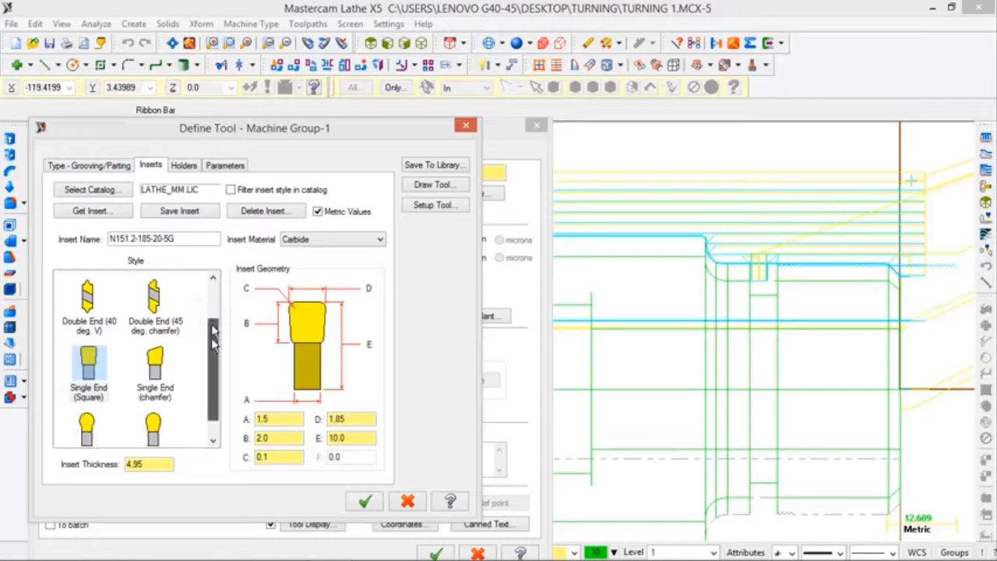
pyautogui.scroll(2, 214, 327)
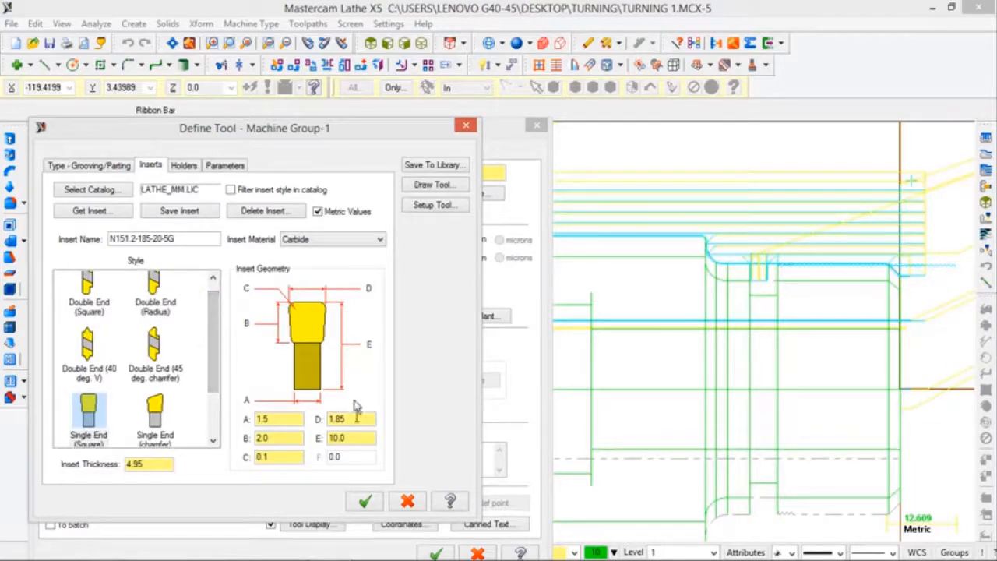
pyautogui.click(184, 166)
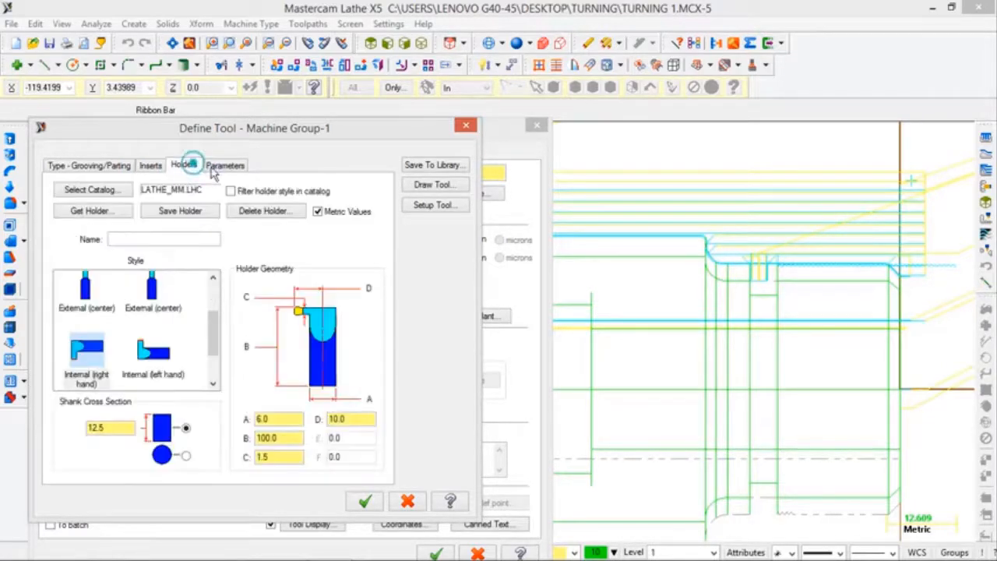
pyautogui.click(365, 502)
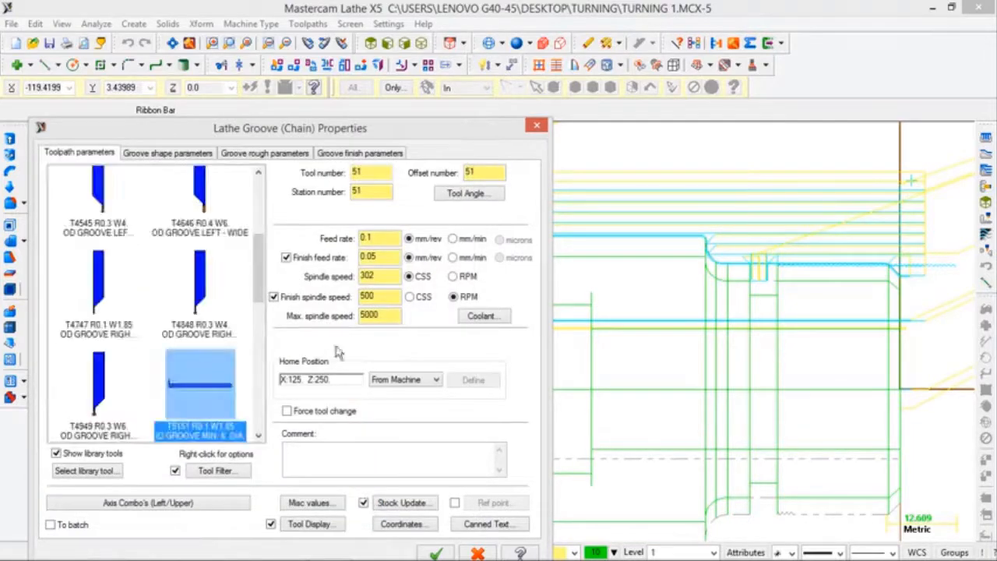
# - Set the groove roughing to rapid retraction moves, no dwell time and smooth groove walls
pyautogui.click(195, 154)
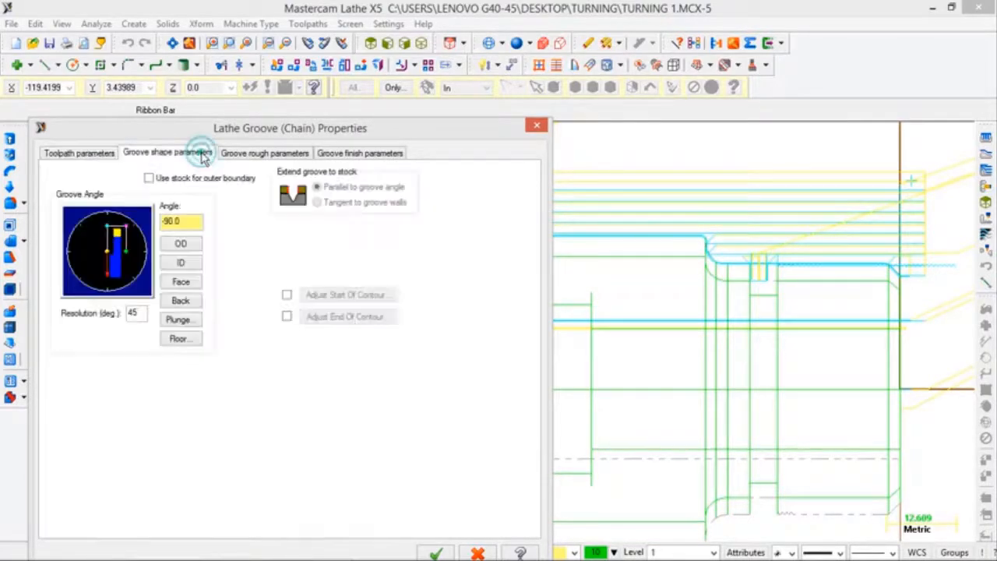
pyautogui.click(267, 154)
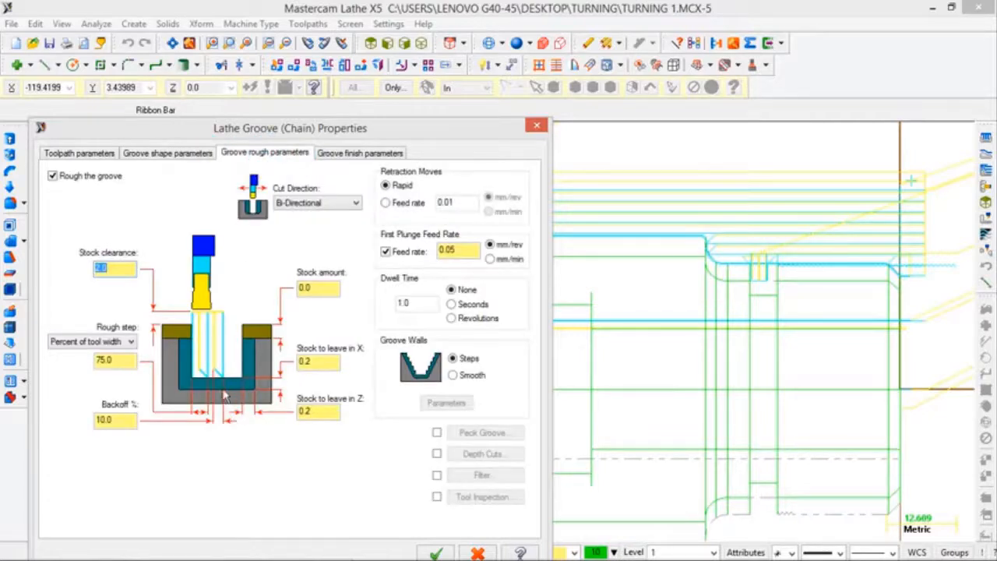
pyautogui.click(133, 343)
pyautogui.click(89, 373)
pyautogui.click(413, 204)
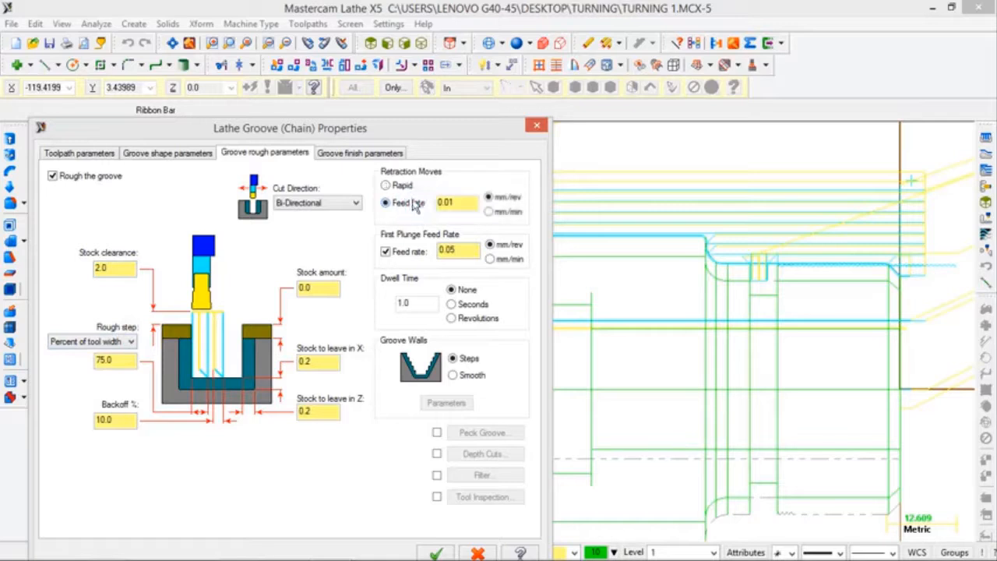
pyautogui.click(404, 186)
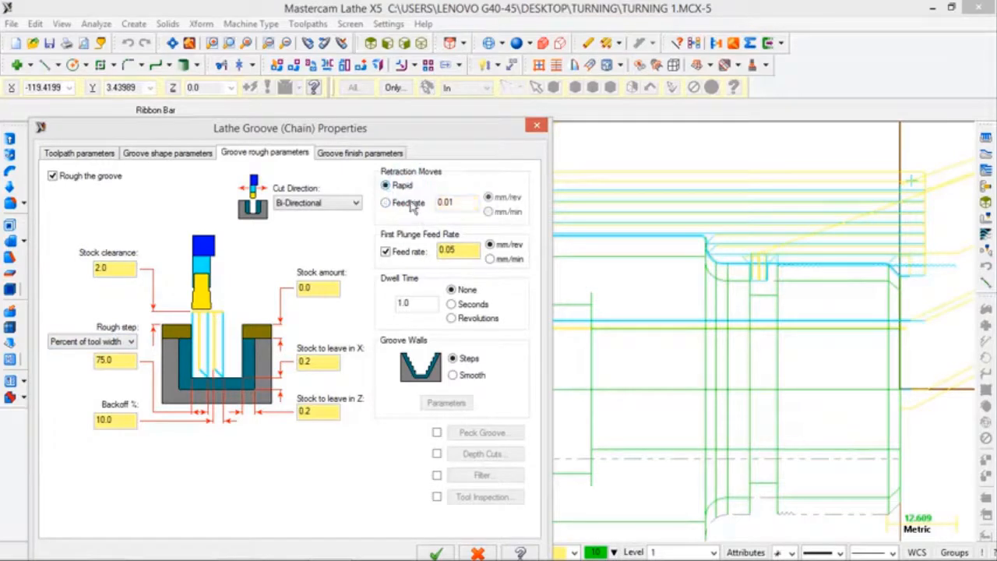
pyautogui.click(412, 251)
pyautogui.click(412, 250)
pyautogui.click(484, 320)
pyautogui.click(475, 303)
pyautogui.click(468, 289)
pyautogui.click(476, 375)
# - Set the groove finish to a CW first pass with the cutter rolling around all corners, and generate the Groove toolpath
pyautogui.click(341, 154)
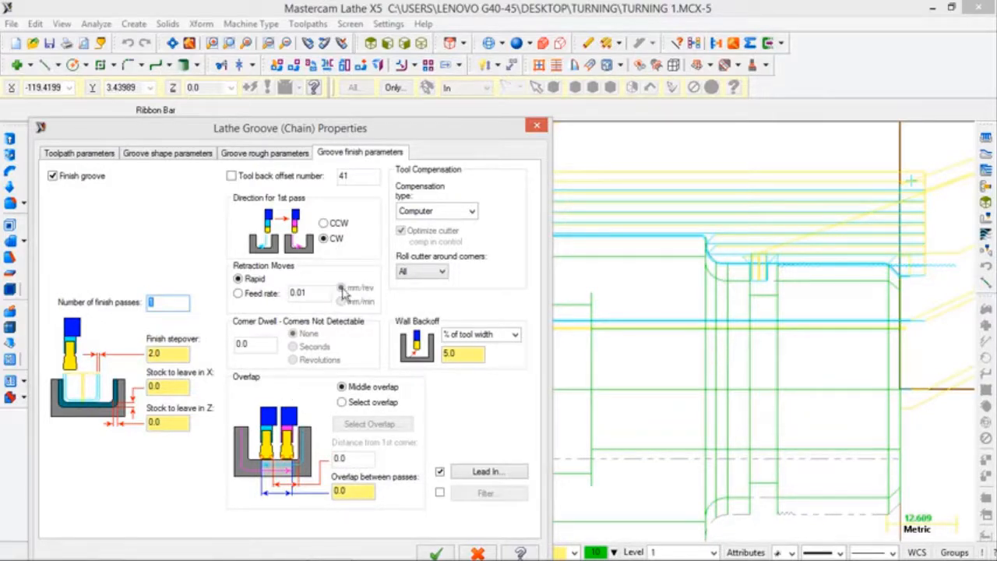
pyautogui.click(324, 224)
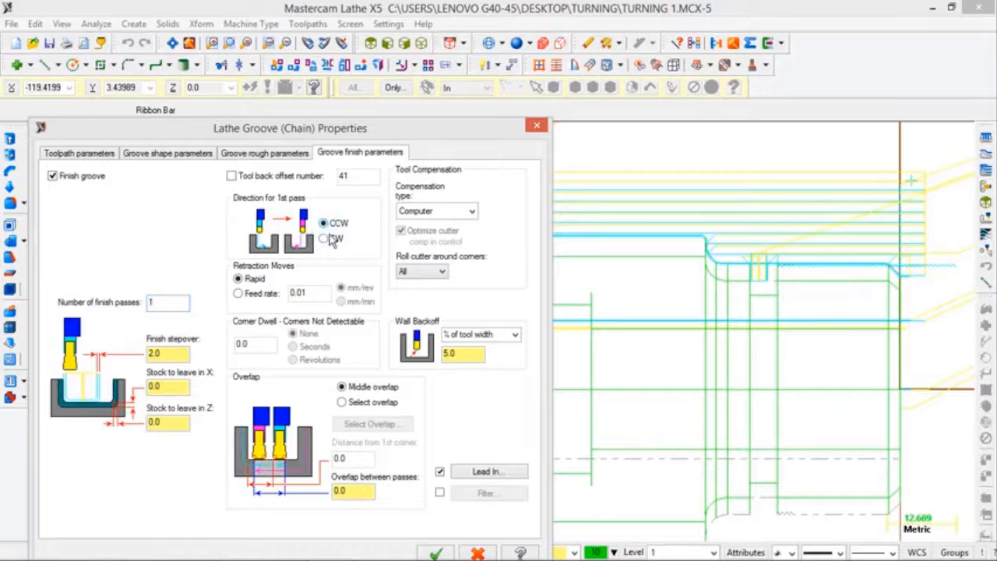
pyautogui.click(328, 236)
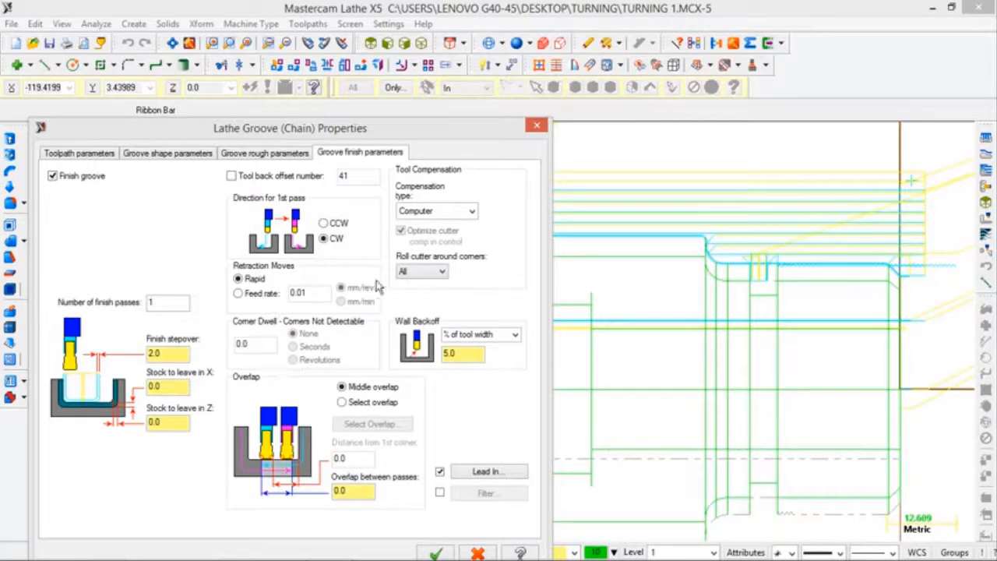
pyautogui.click(424, 272)
pyautogui.click(413, 282)
pyautogui.click(424, 272)
pyautogui.click(417, 289)
pyautogui.click(431, 272)
pyautogui.click(420, 304)
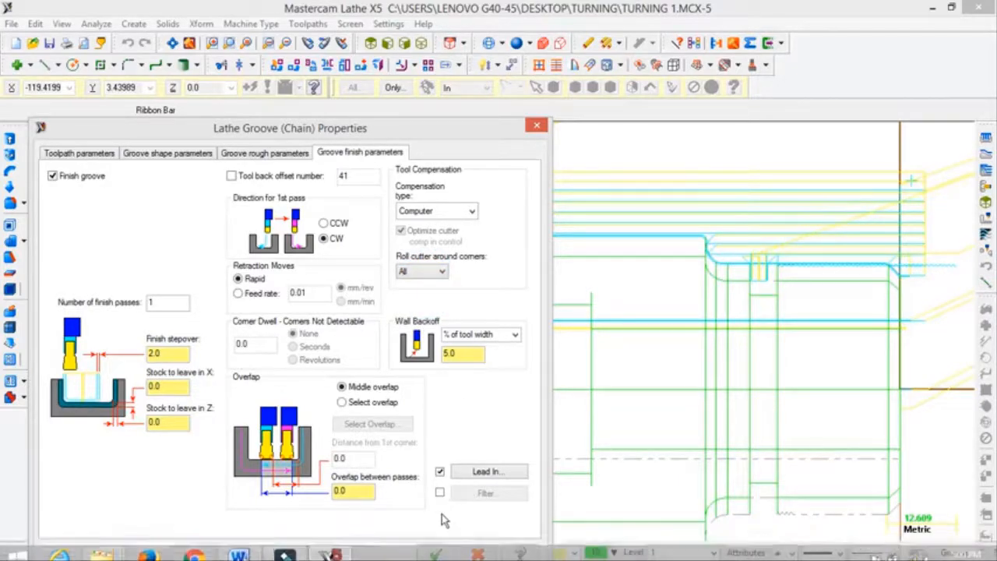
pyautogui.click(434, 552)
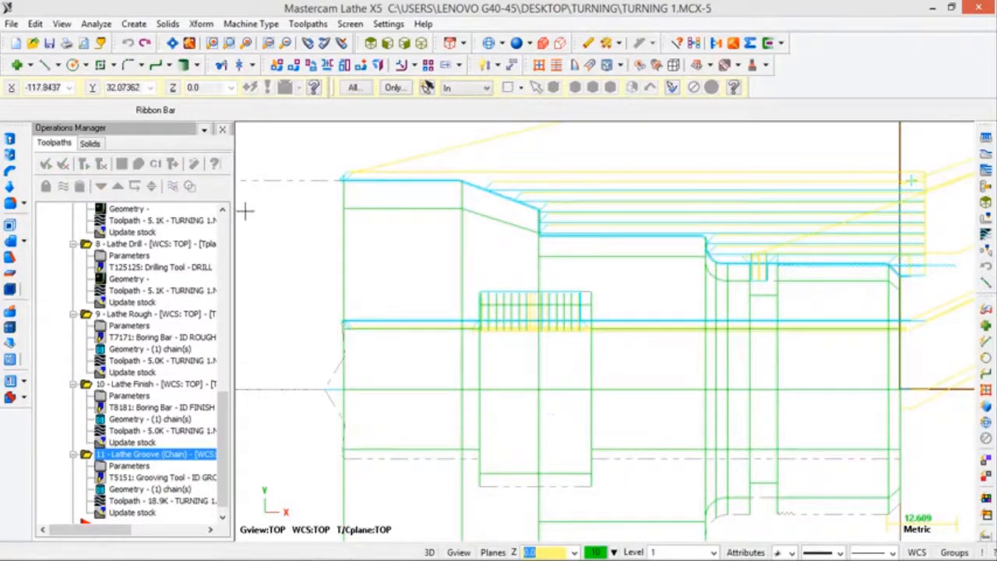
# - Start a Cutoff toolpath at the upper corner of the part's back face
pyautogui.click(322, 24)
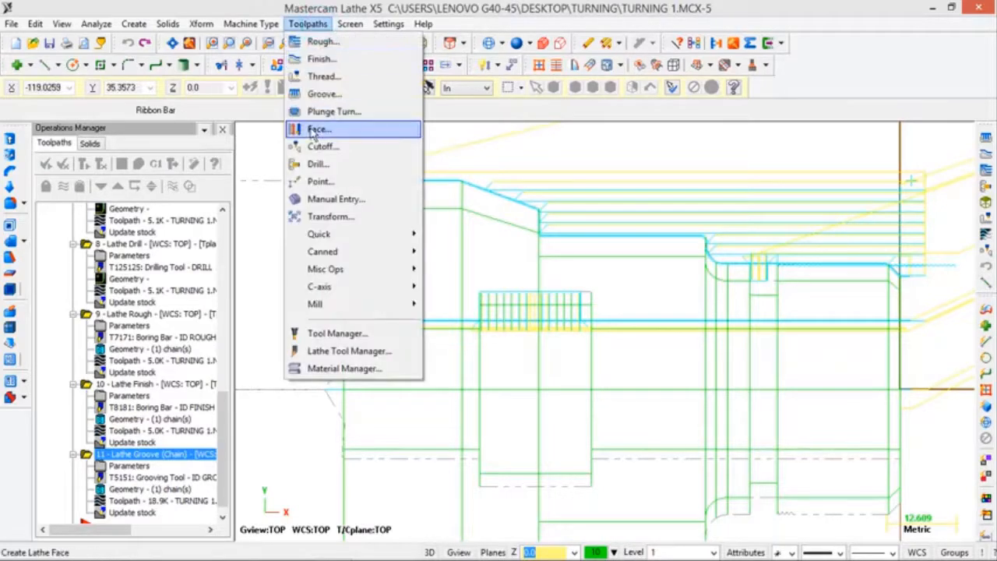
pyautogui.click(327, 147)
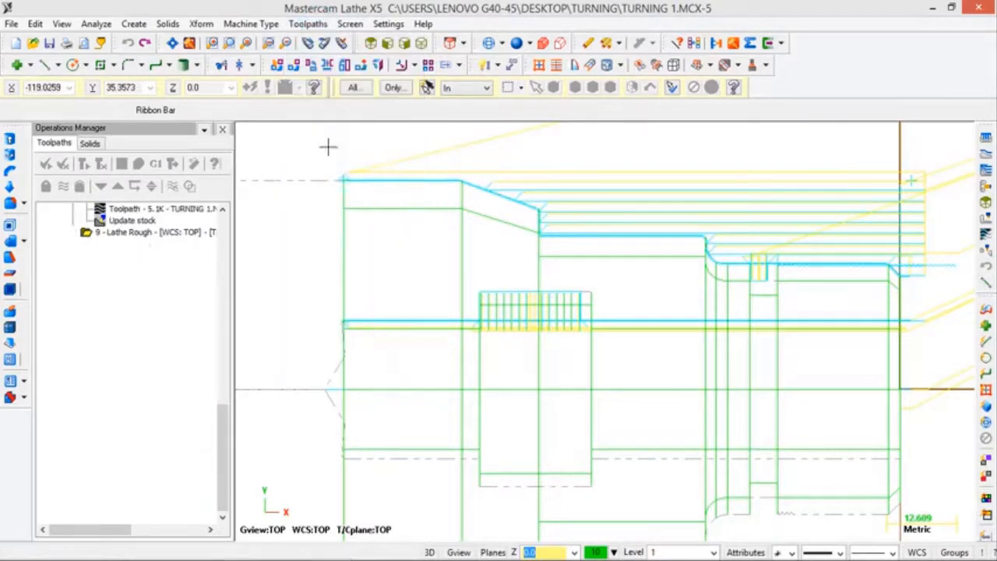
pyautogui.click(343, 183)
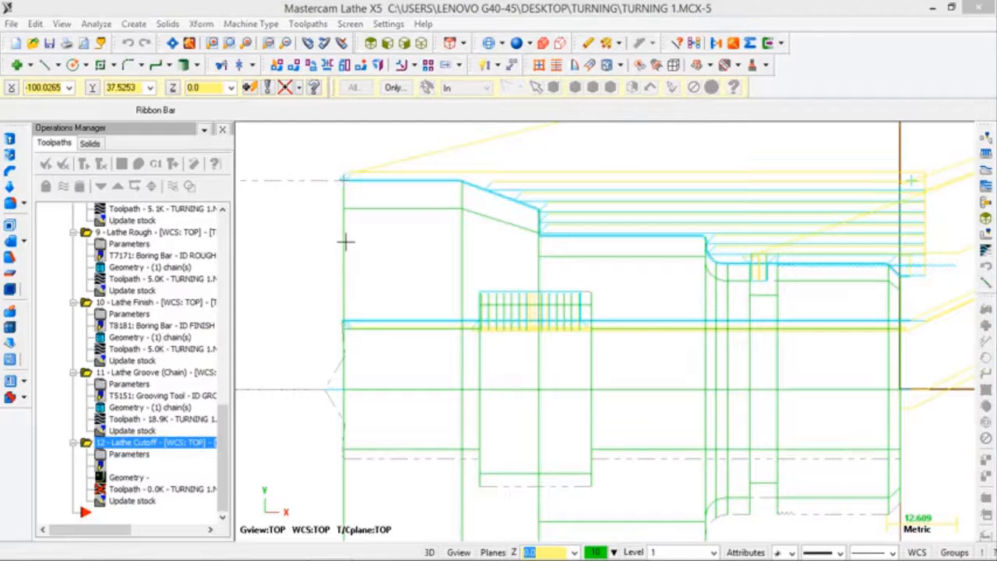
# - Assign the T151151 R0.4 W4 OD cutoff right tool, check its insert and holder, and generate the Cutoff toolpath
pyautogui.moveTo(259, 194); pyautogui.dragTo(265, 372)
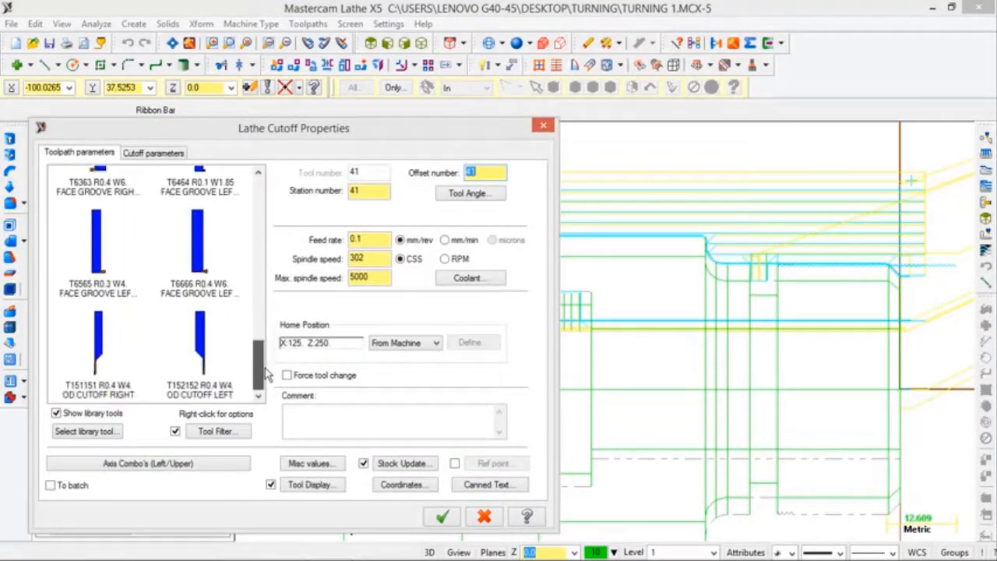
pyautogui.doubleClick(117, 339)
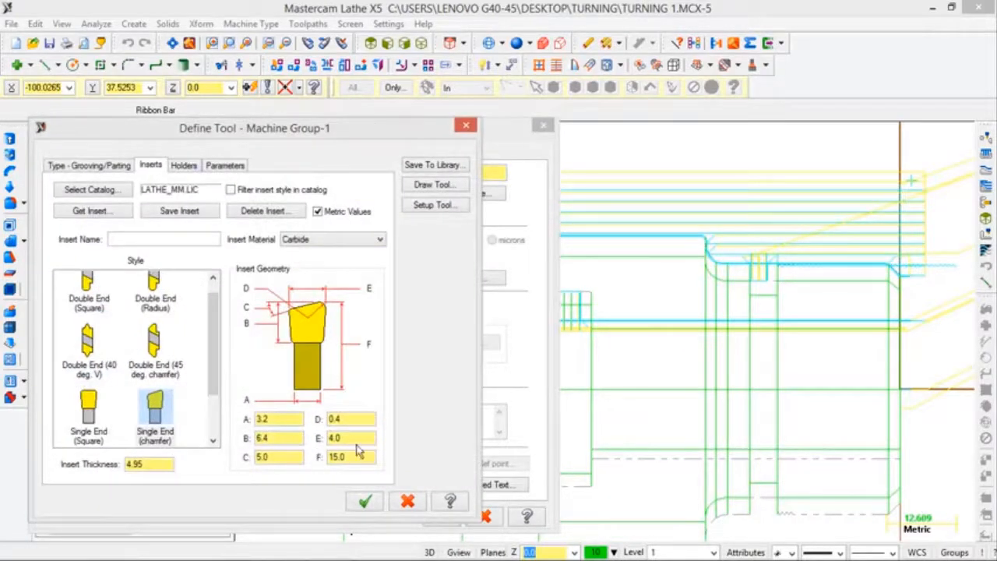
pyautogui.doubleClick(357, 456)
pyautogui.click(185, 166)
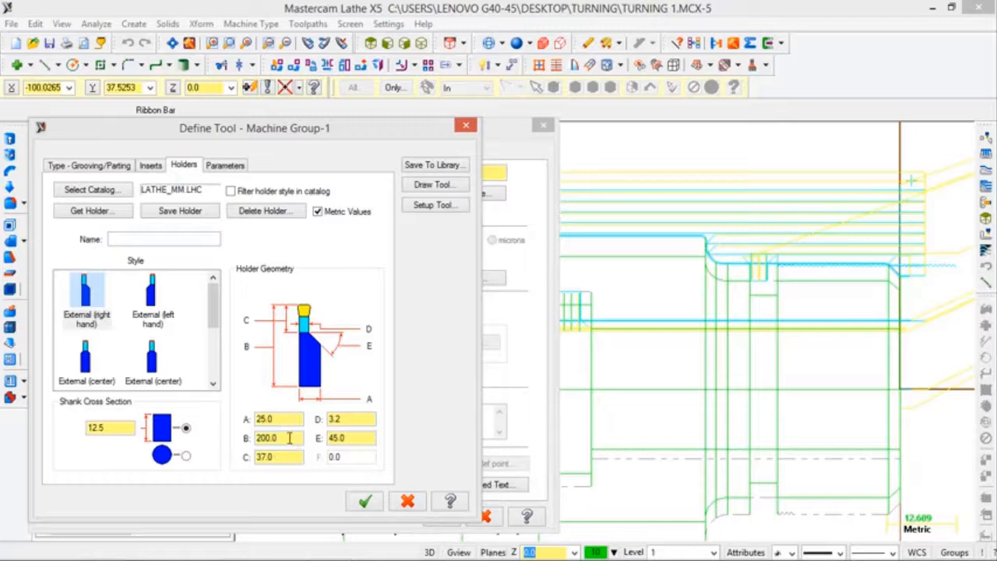
pyautogui.click(365, 502)
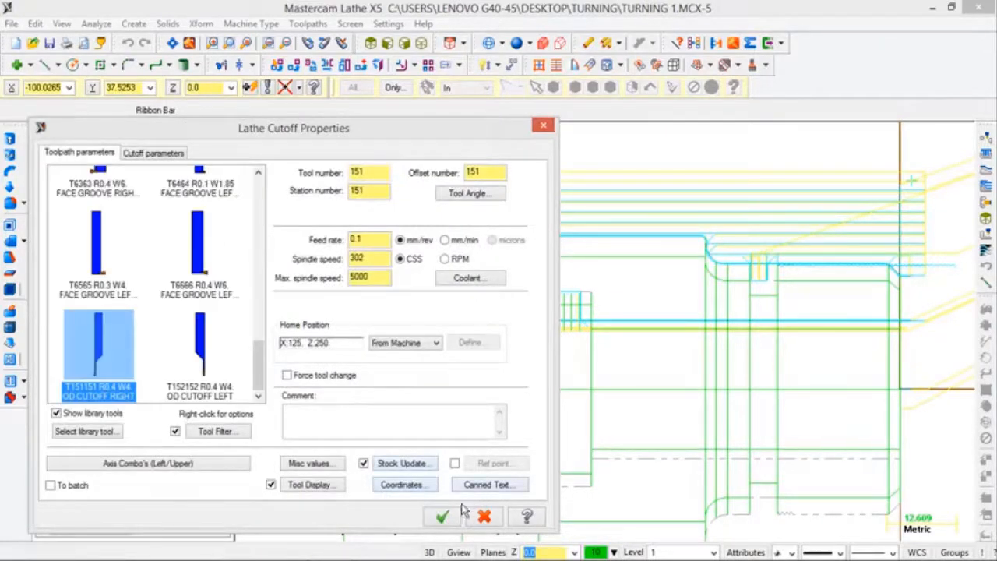
pyautogui.click(444, 518)
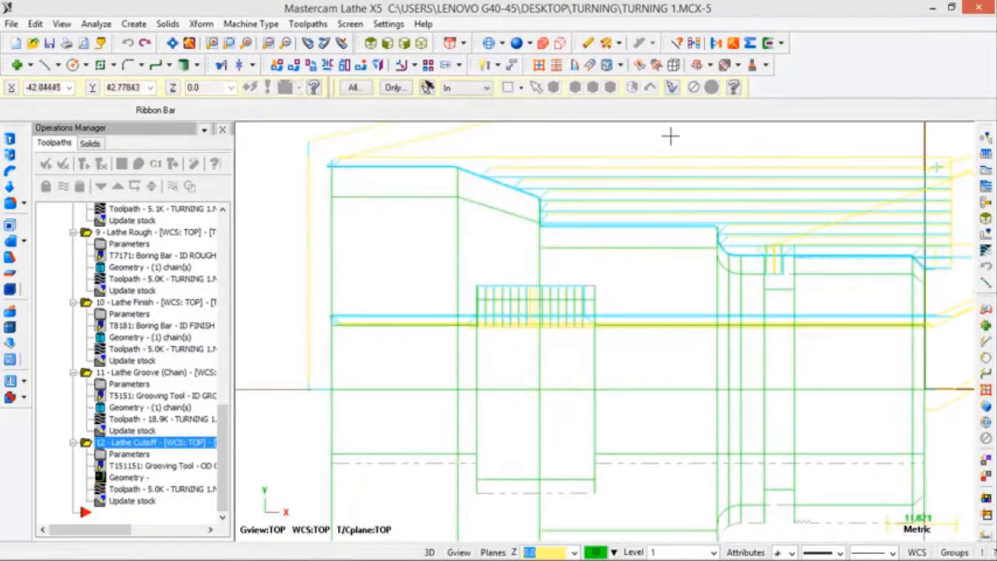
# - Open Verify for the toolpaths and turn the stock and chuck to a 3D view
pyautogui.scroll(-5, 674, 152)
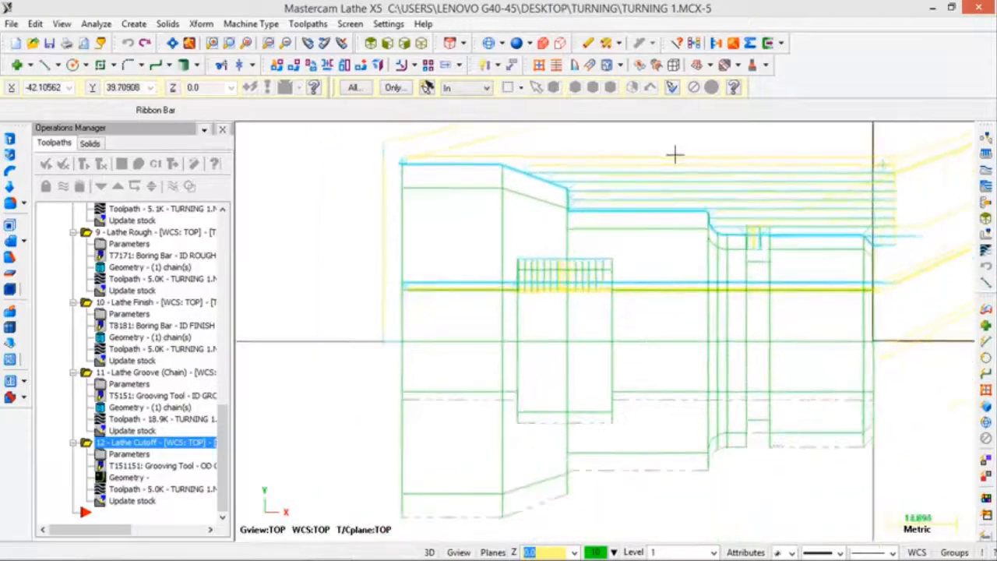
pyautogui.scroll(-1, 674, 155)
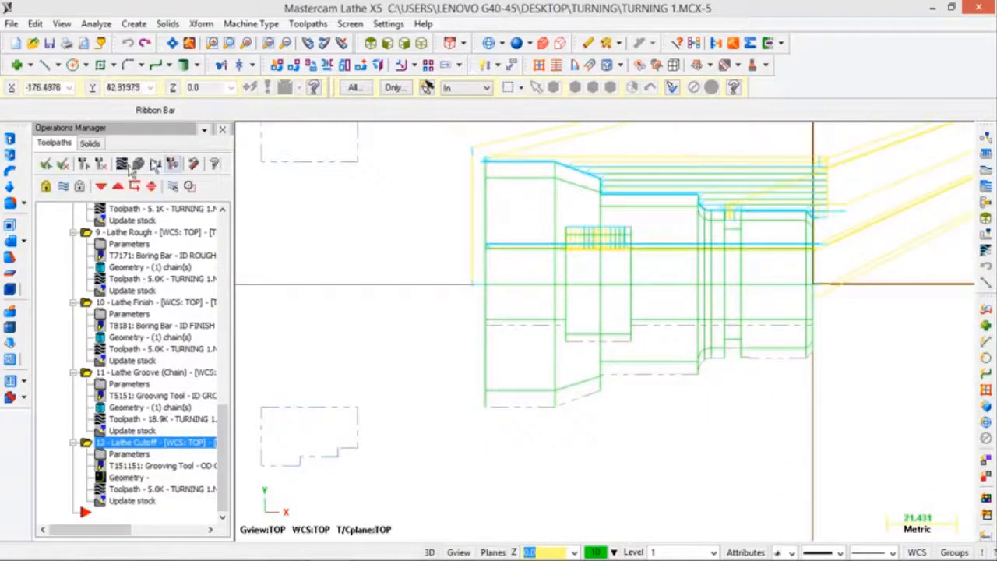
pyautogui.click(144, 166)
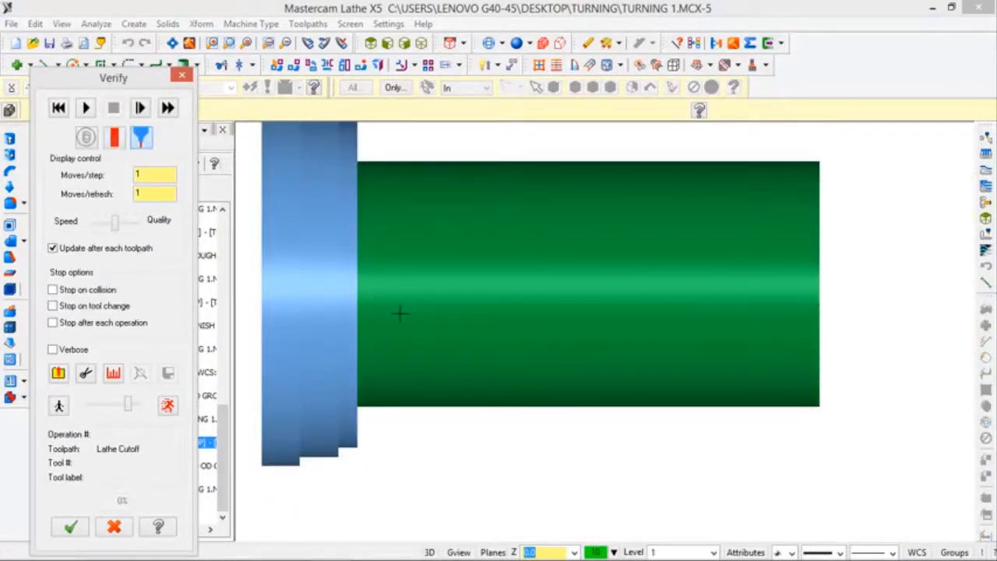
pyautogui.click(901, 282)
pyautogui.scroll(1, 884, 276)
pyautogui.scroll(-2, 878, 273)
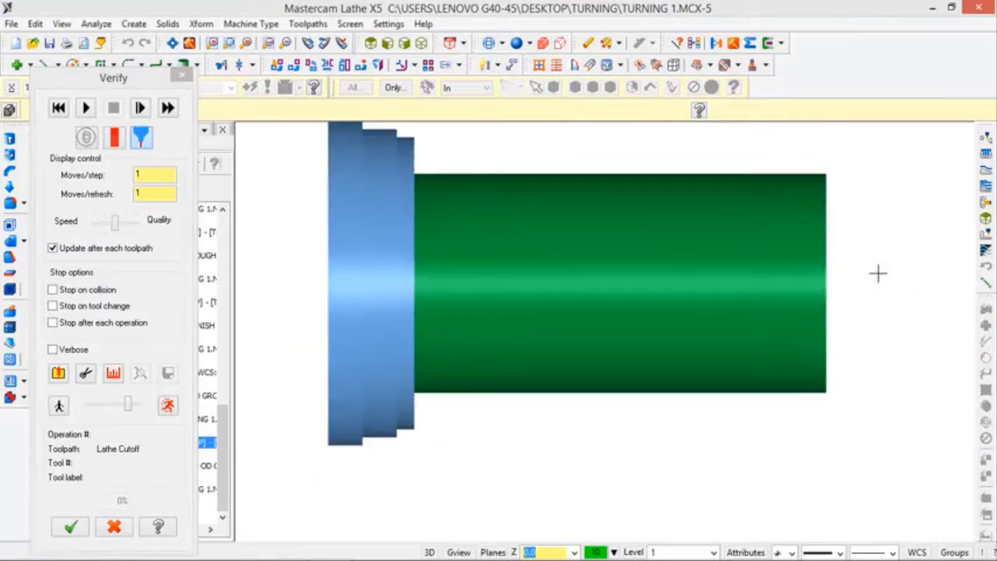
pyautogui.moveTo(863, 275); pyautogui.dragTo(845, 354, button='middle')
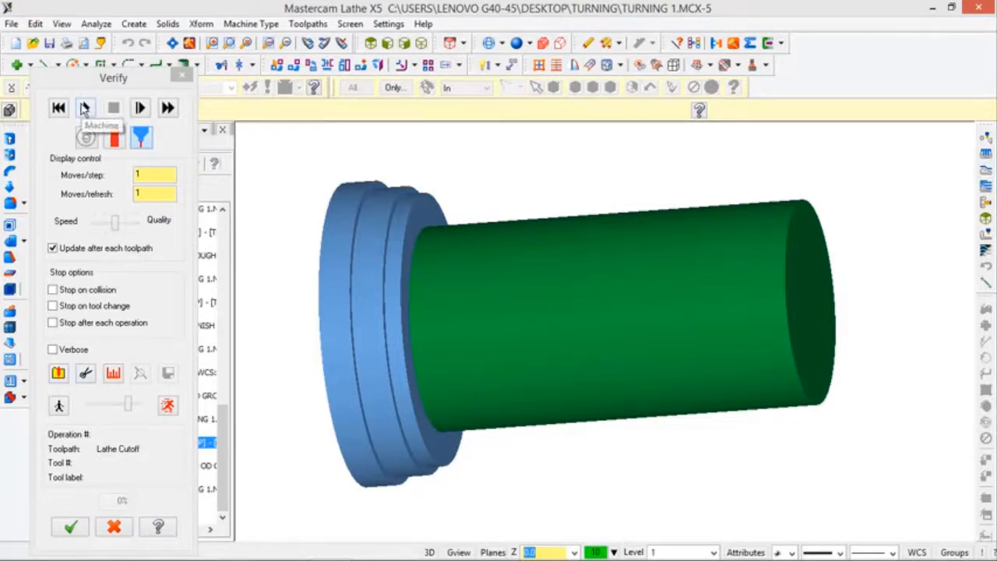
# - Try the Verbose option in the verification settings
pyautogui.click(63, 352)
pyautogui.click(63, 352)
pyautogui.click(53, 350)
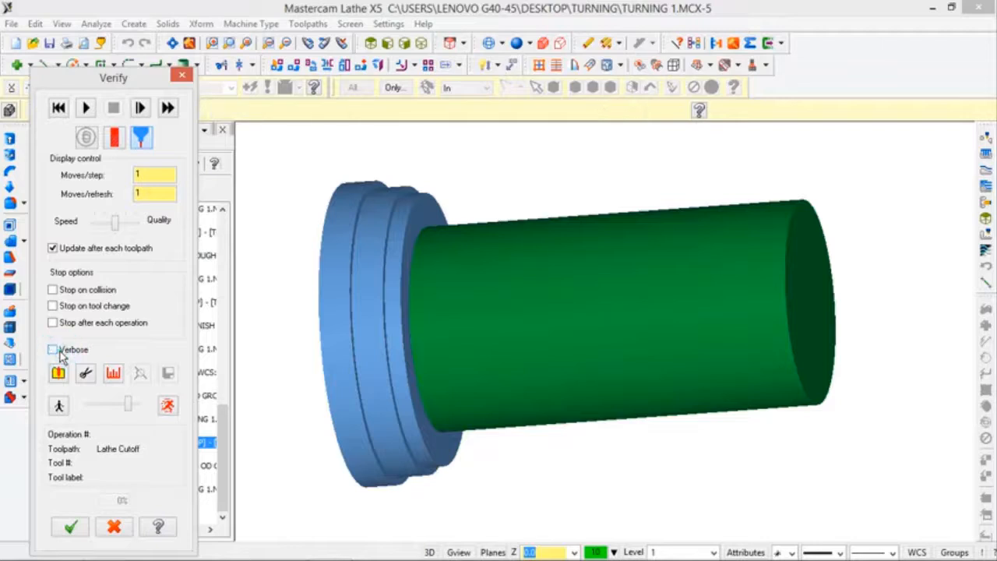
# - Switch the Verbose option on and back off, and review the stock, tool profile and miscellaneous settings in Verify Options
pyautogui.click(53, 351)
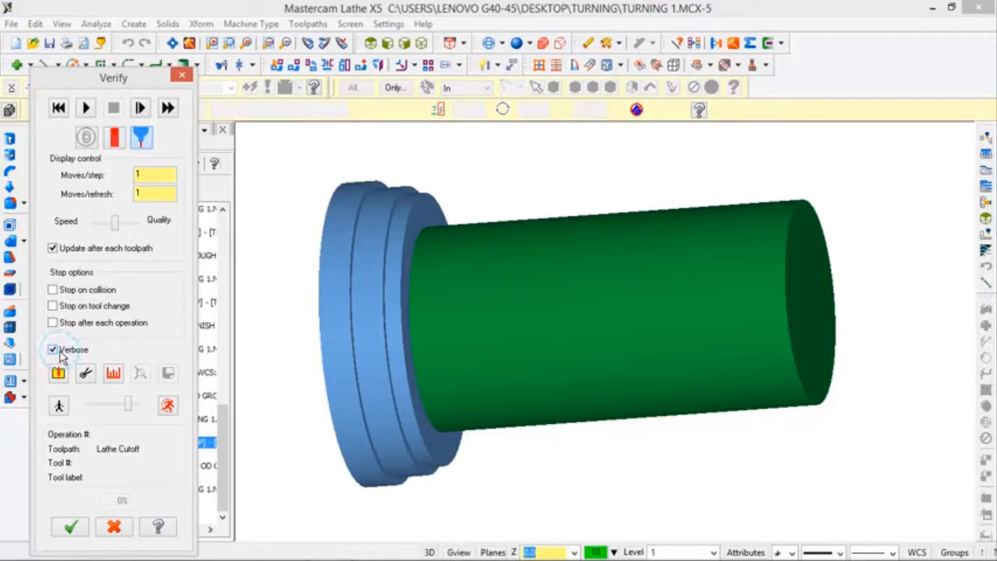
pyautogui.click(54, 351)
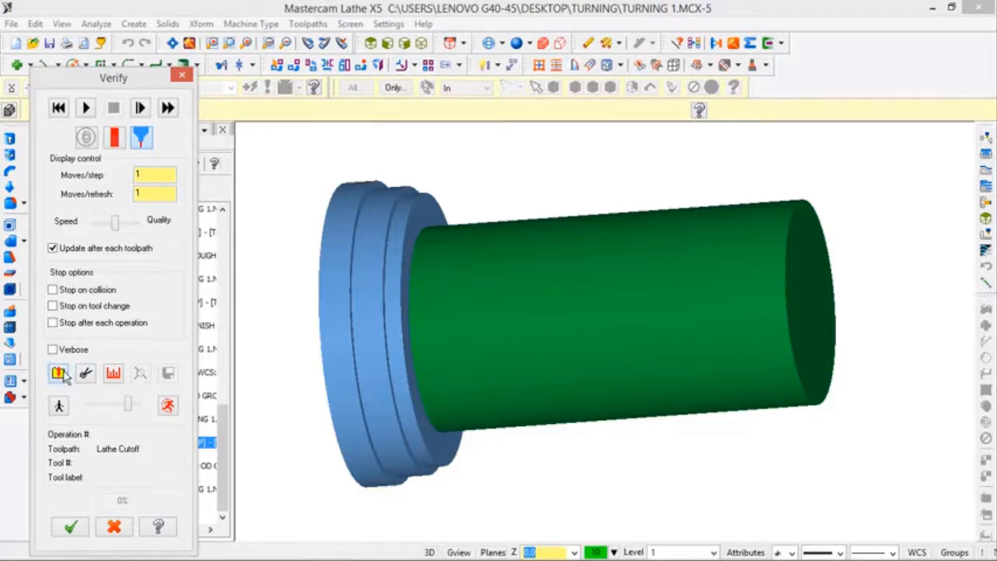
pyautogui.click(60, 374)
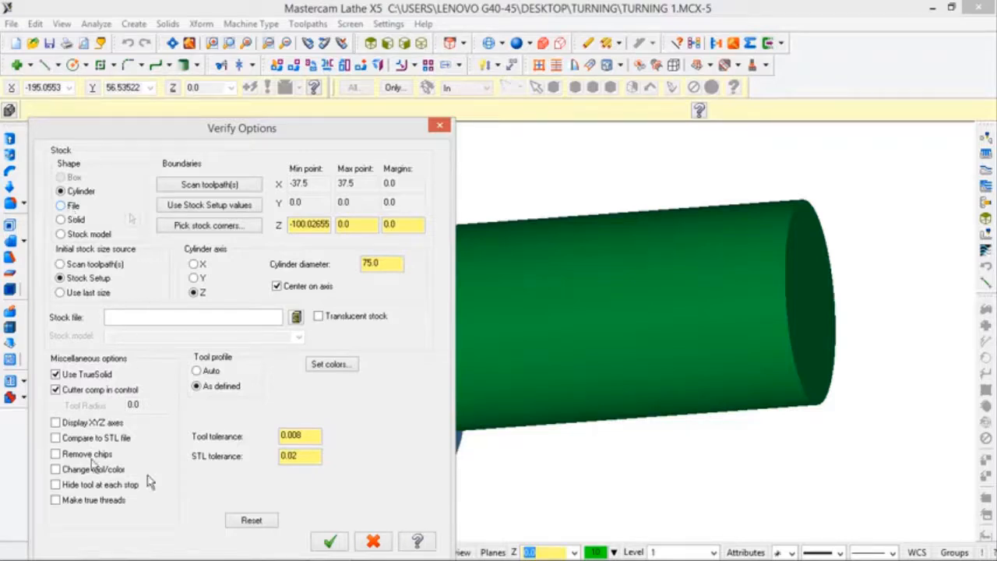
pyautogui.click(339, 539)
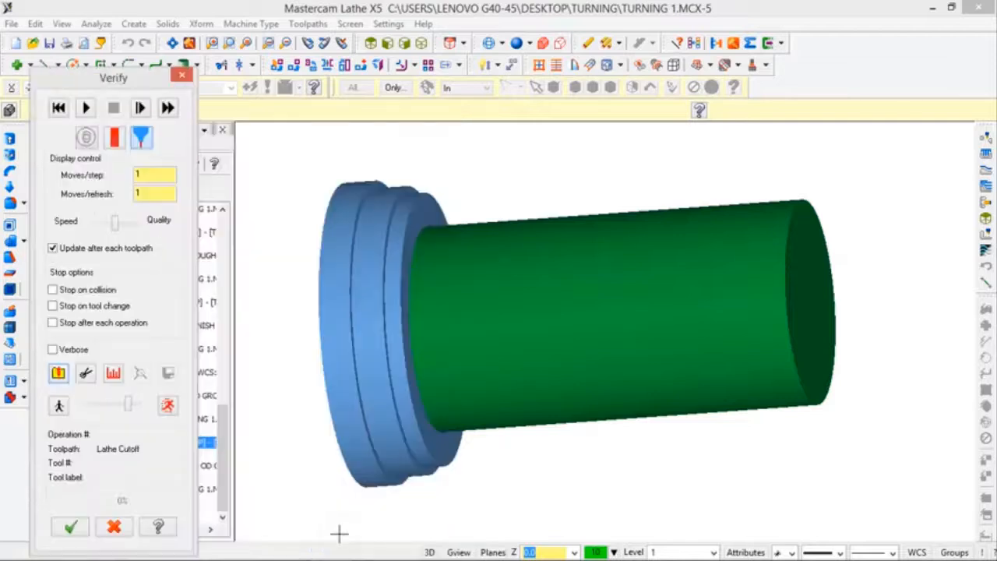
# - Run the verification of all toolpaths through cutoff, inspect the machined part from several angles, and return to the Top view
pyautogui.click(85, 108)
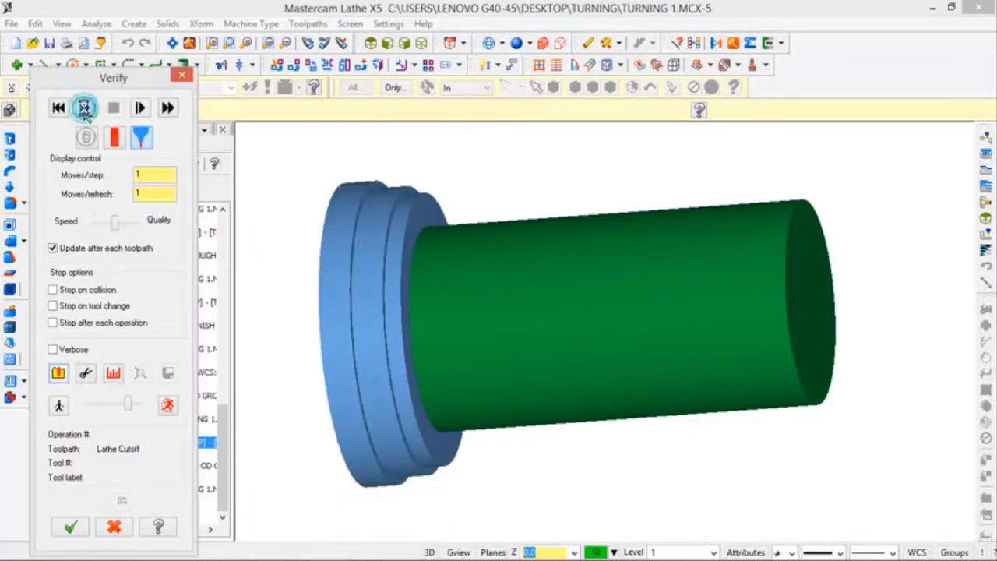
pyautogui.moveTo(883, 394); pyautogui.dragTo(777, 494, button='middle')
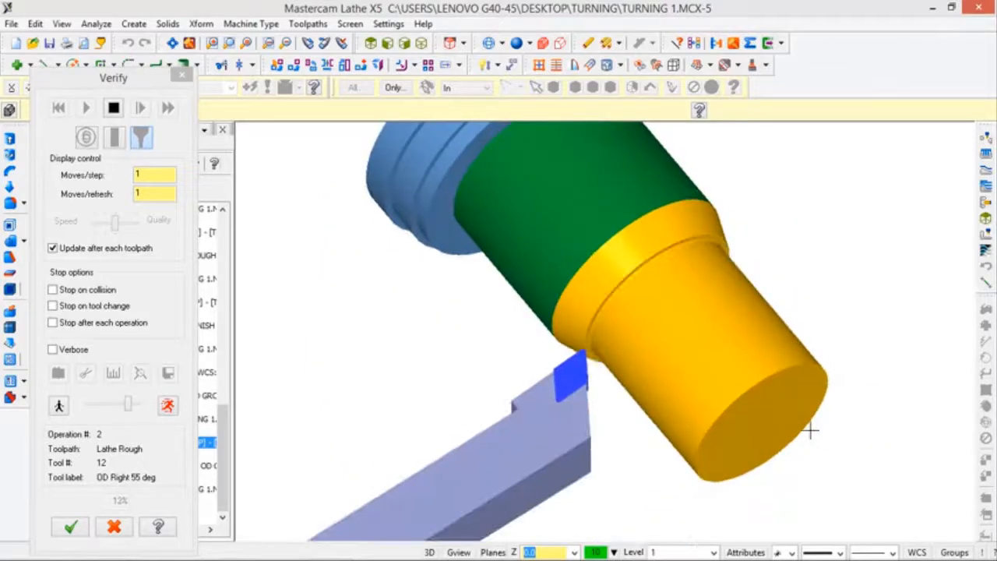
pyautogui.moveTo(810, 431); pyautogui.dragTo(790, 405, button='middle')
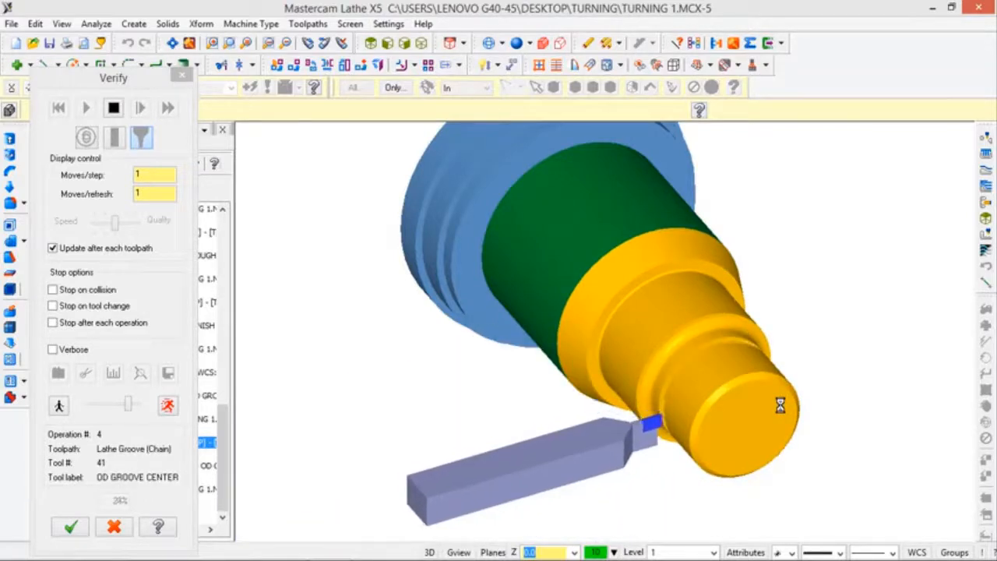
pyautogui.moveTo(688, 421); pyautogui.dragTo(715, 388, button='middle')
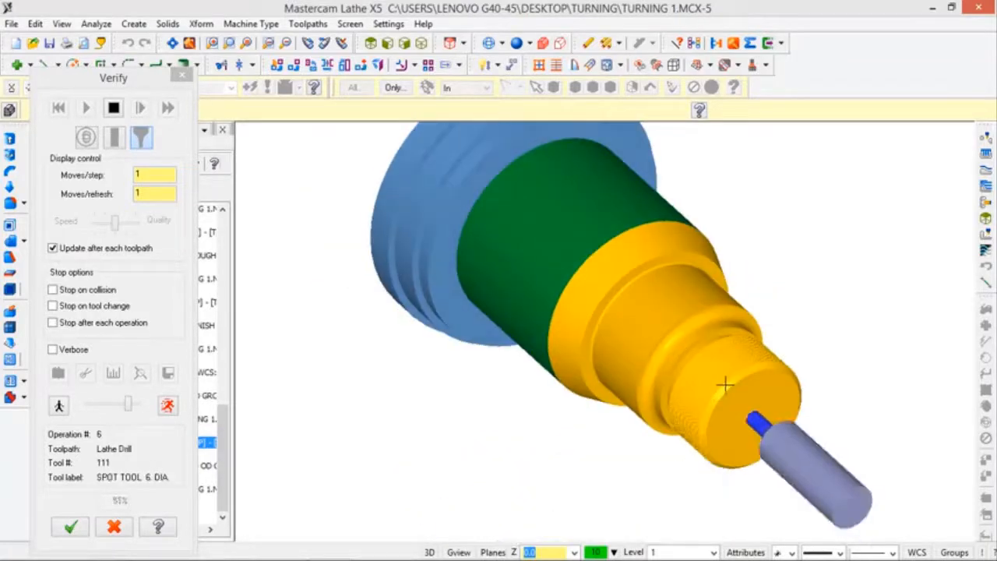
pyautogui.scroll(2, 813, 484)
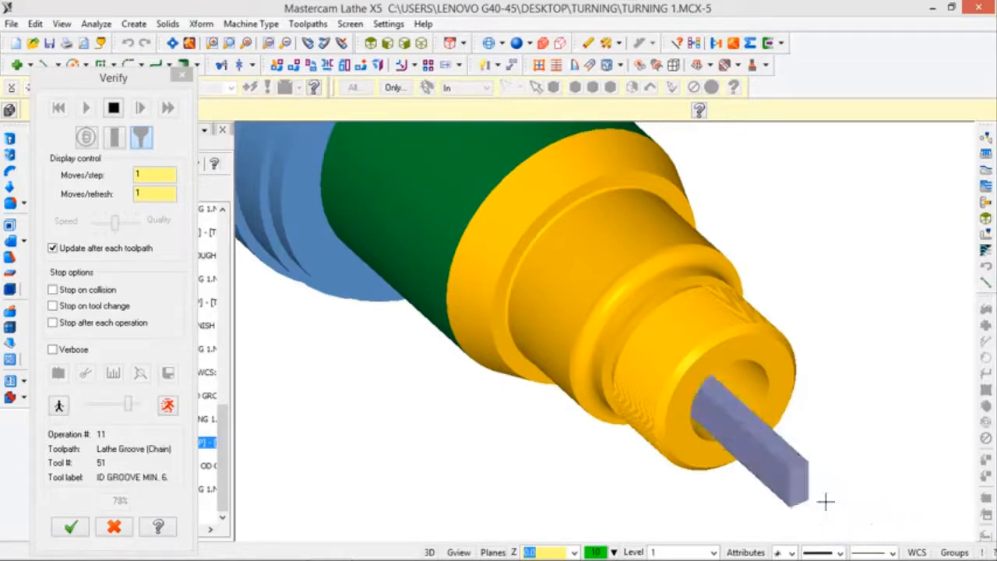
pyautogui.moveTo(821, 494); pyautogui.dragTo(680, 422, button='middle')
pyautogui.scroll(-3, 680, 423)
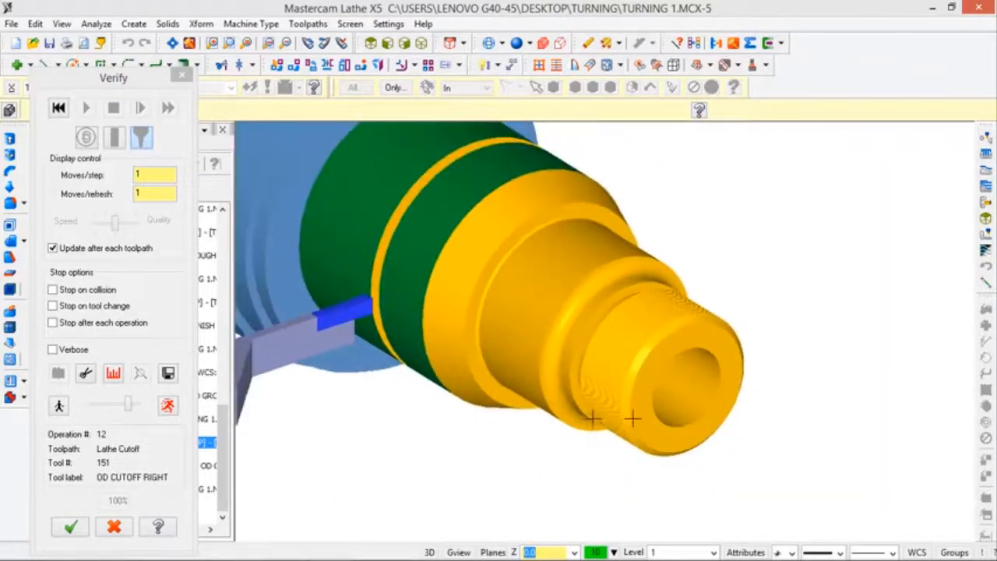
pyautogui.moveTo(606, 412); pyautogui.dragTo(569, 401, button='middle')
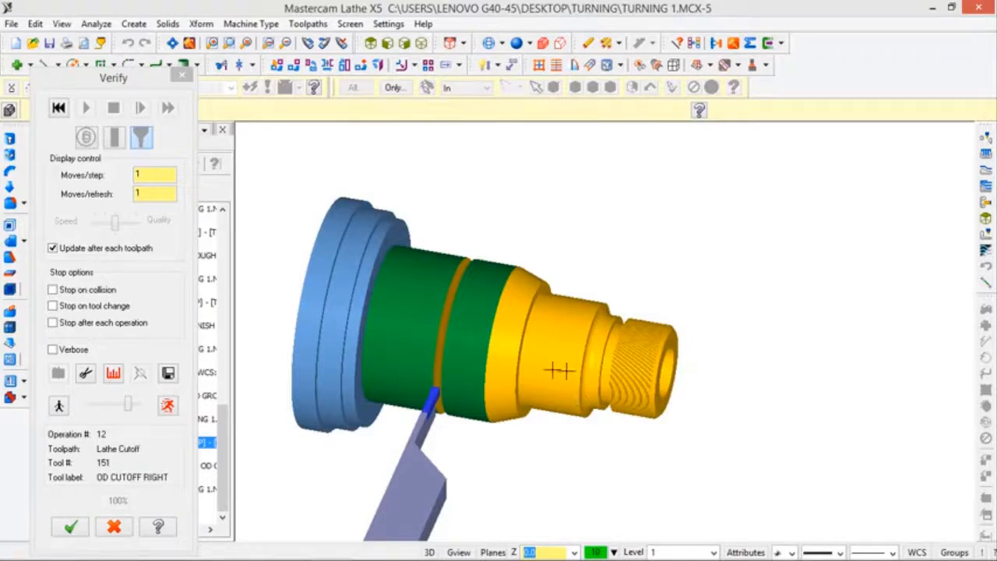
pyautogui.click(69, 530)
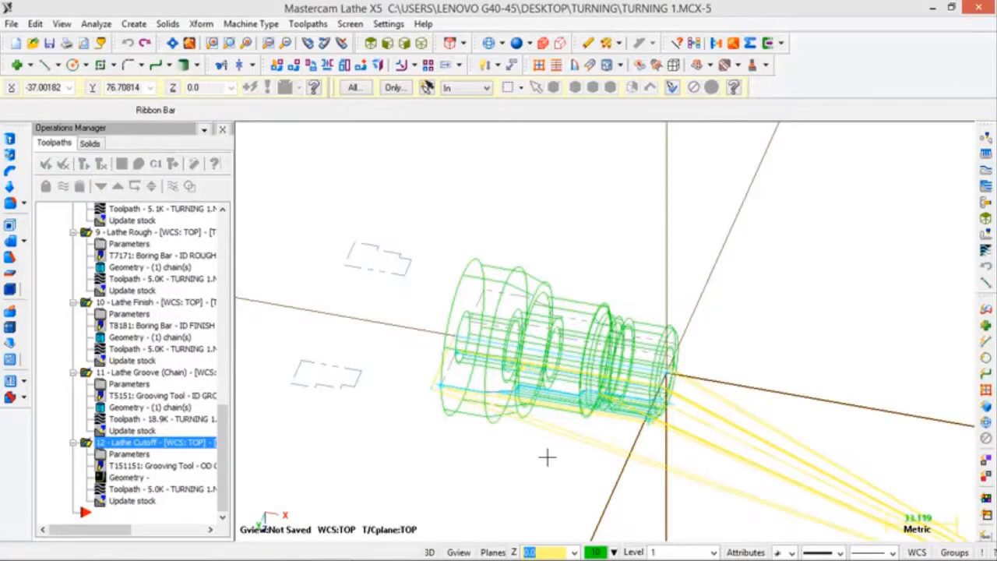
pyautogui.hotkey('alt', '1')
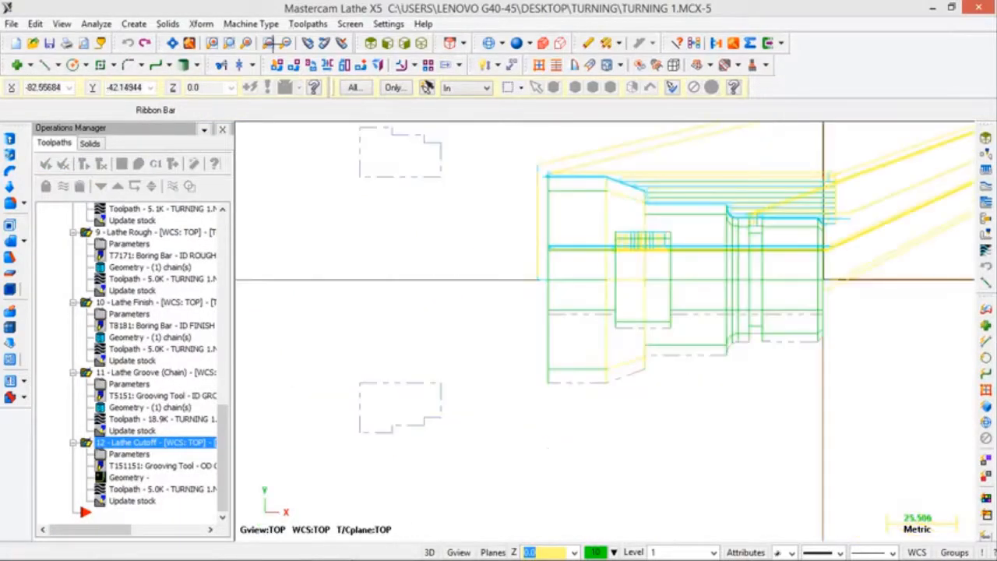
# - Save the part file under the name TURNING as a Mastercam X5 file in the Turning folder
pyautogui.click(50, 43)
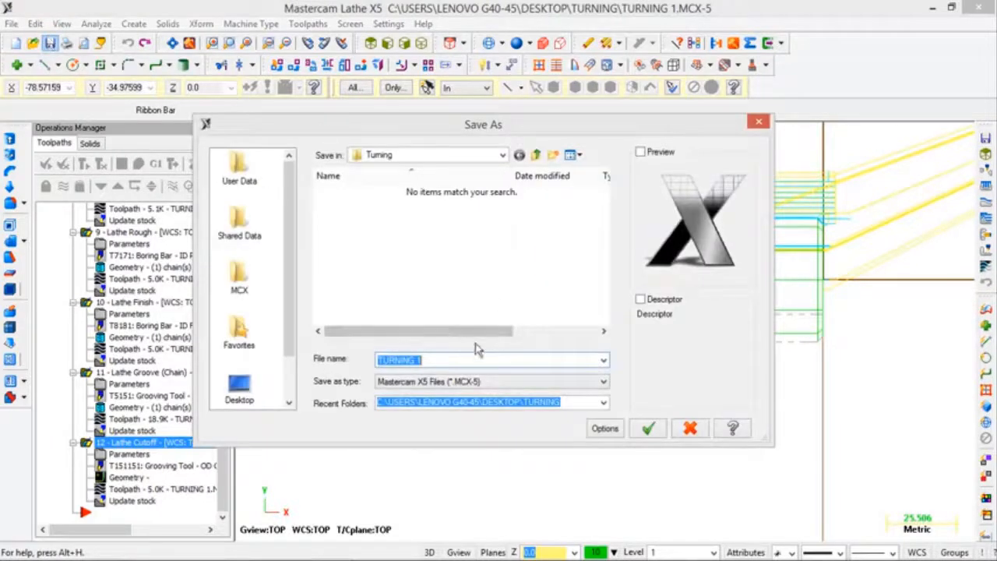
pyautogui.click(472, 354)
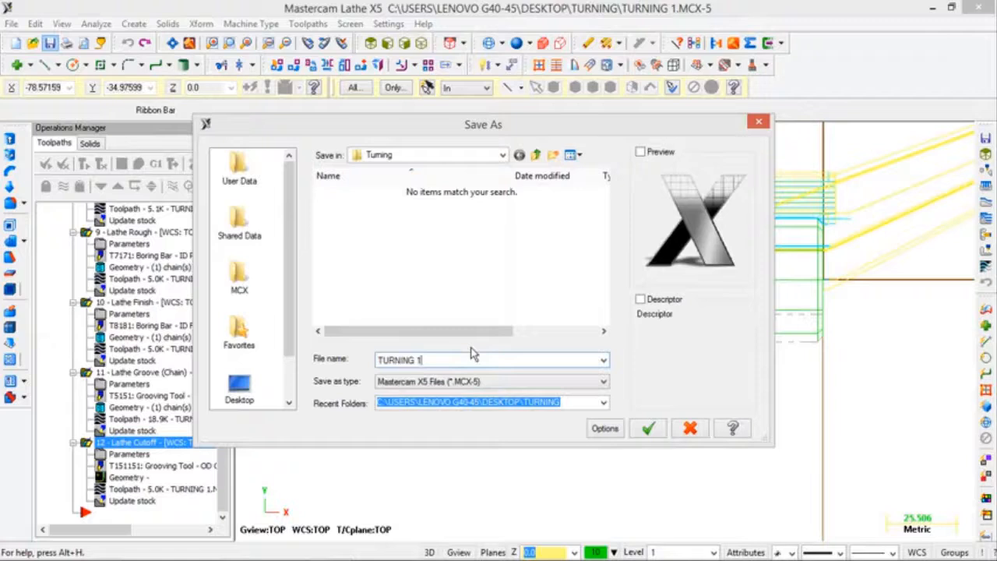
pyautogui.press('BackSpace')
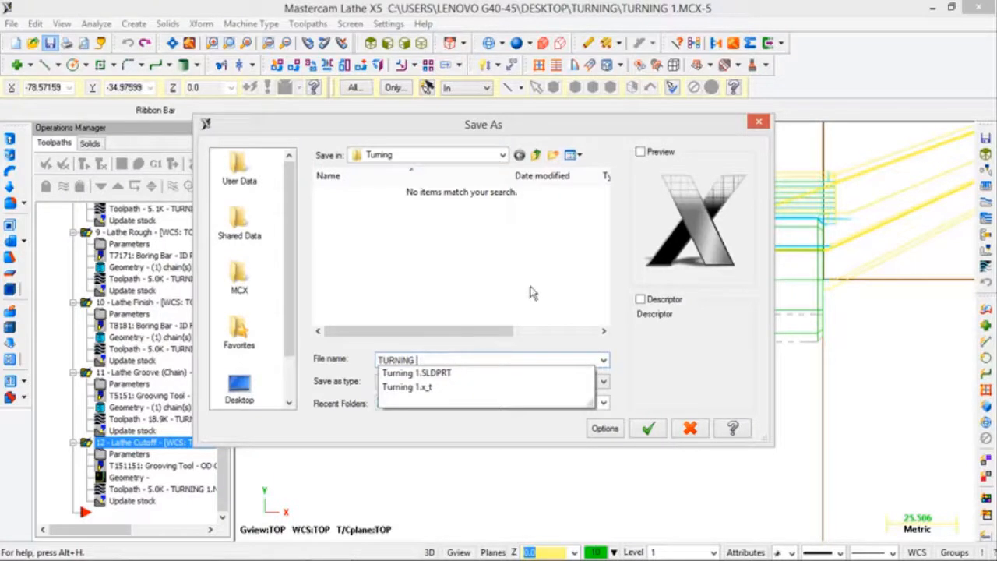
pyautogui.click(656, 378)
pyautogui.click(647, 427)
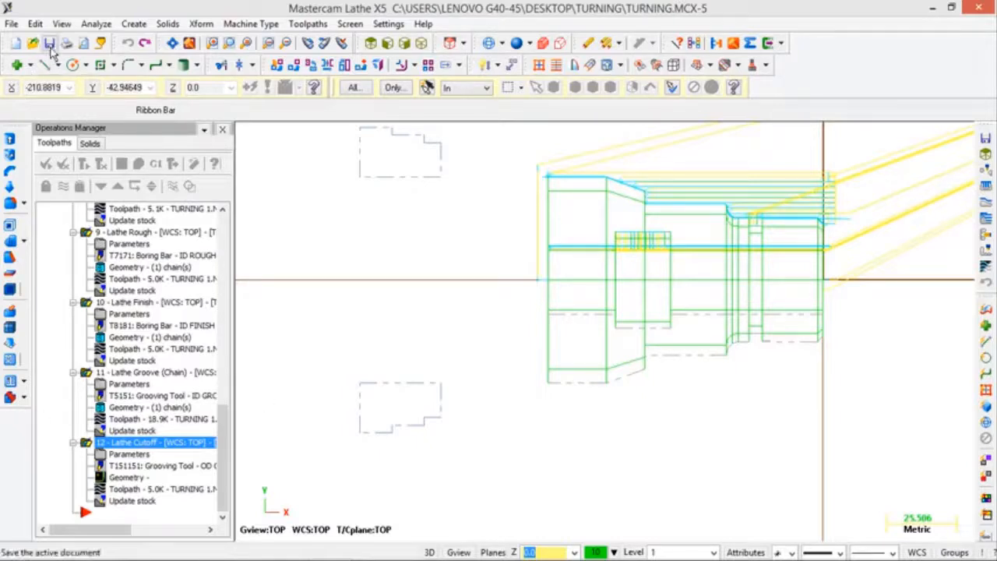
# - Post-process all operations with the MPLFAN post and save the NC program as TURNING 1 in the NC folder
pyautogui.click(157, 164)
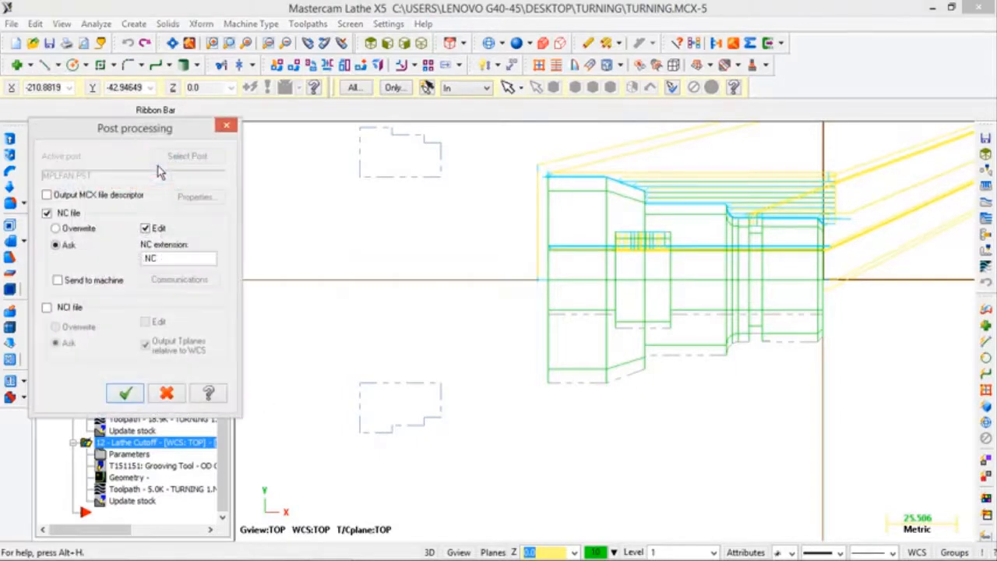
pyautogui.click(125, 394)
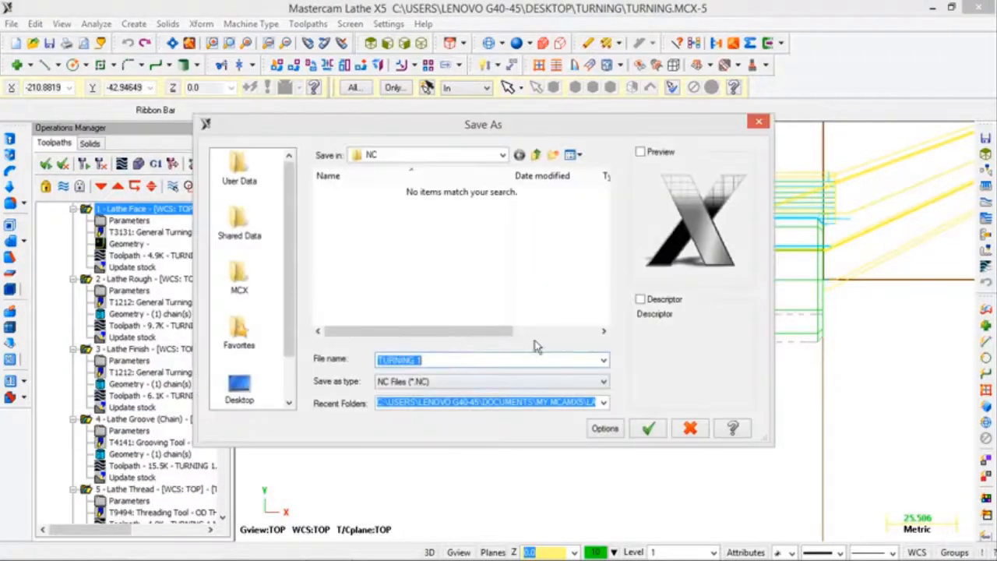
pyautogui.click(654, 430)
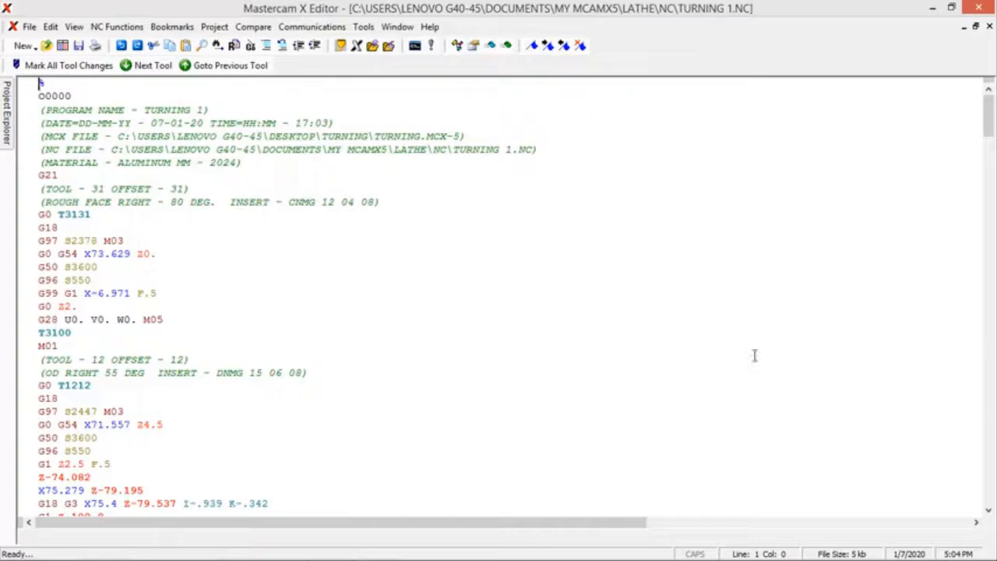
# - Read through the posted TURNING 1.NC program from the facing tool to the cutoff operation, and close the editor
pyautogui.click(723, 334)
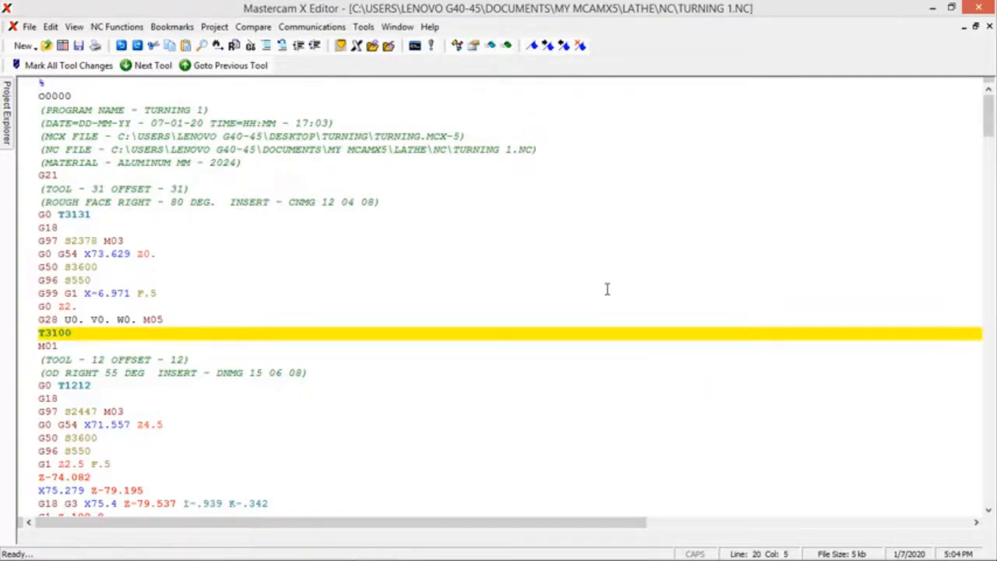
pyautogui.click(744, 230)
pyautogui.click(796, 199)
pyautogui.click(709, 363)
pyautogui.click(699, 398)
pyautogui.scroll(-10, 689, 398)
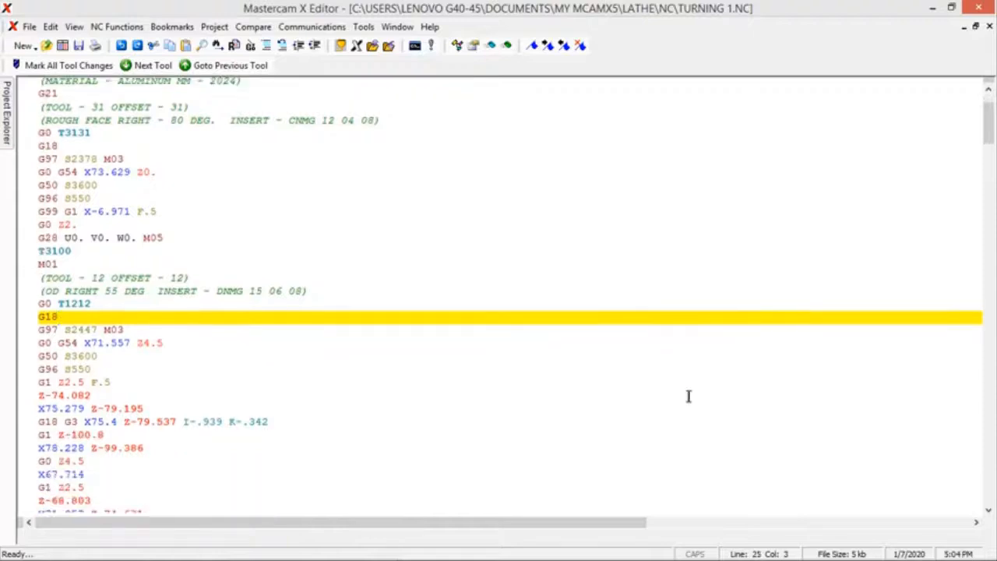
pyautogui.scroll(-20, 688, 397)
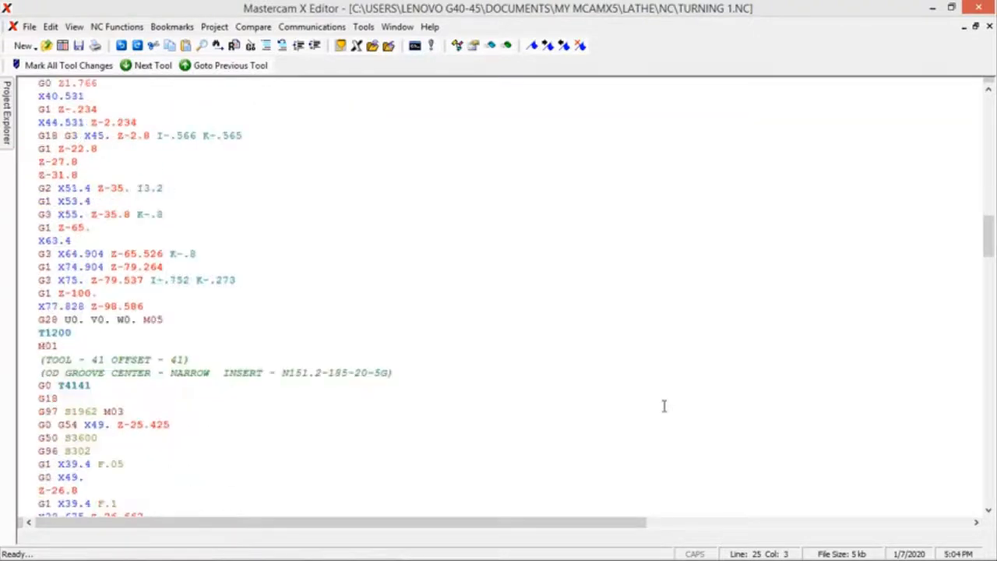
pyautogui.scroll(-20, 663, 405)
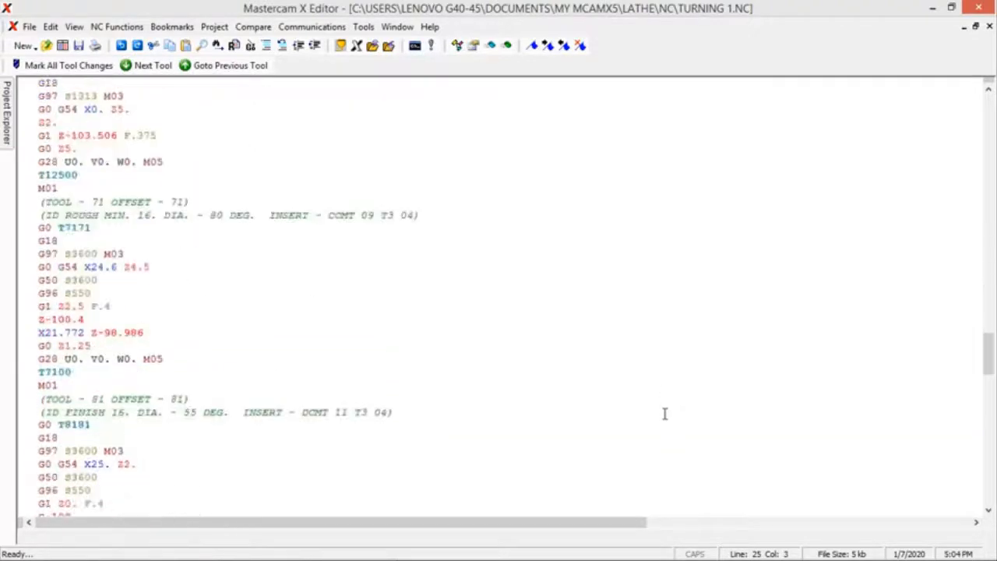
pyautogui.scroll(-20, 661, 423)
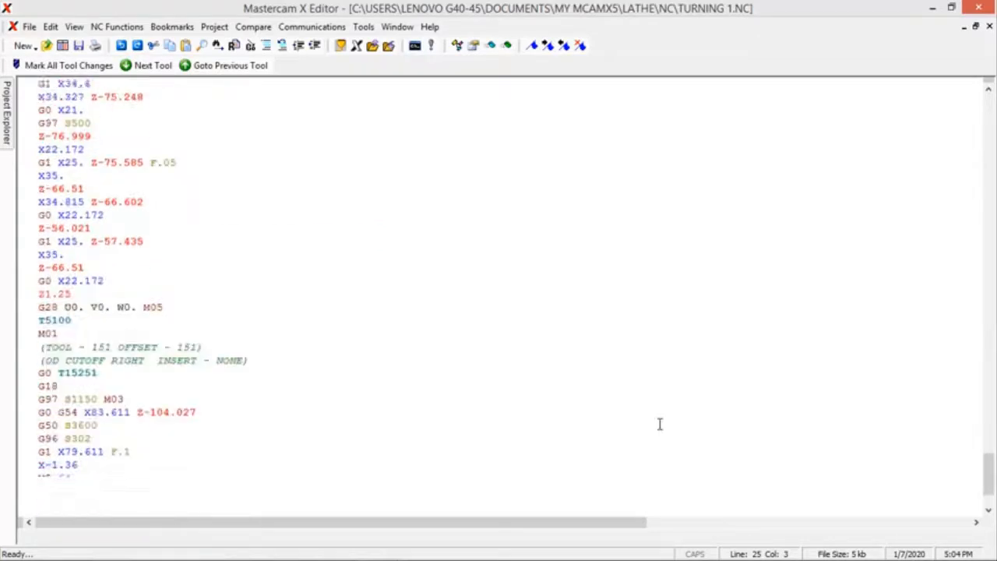
pyautogui.scroll(-1, 659, 424)
pyautogui.click(978, 10)
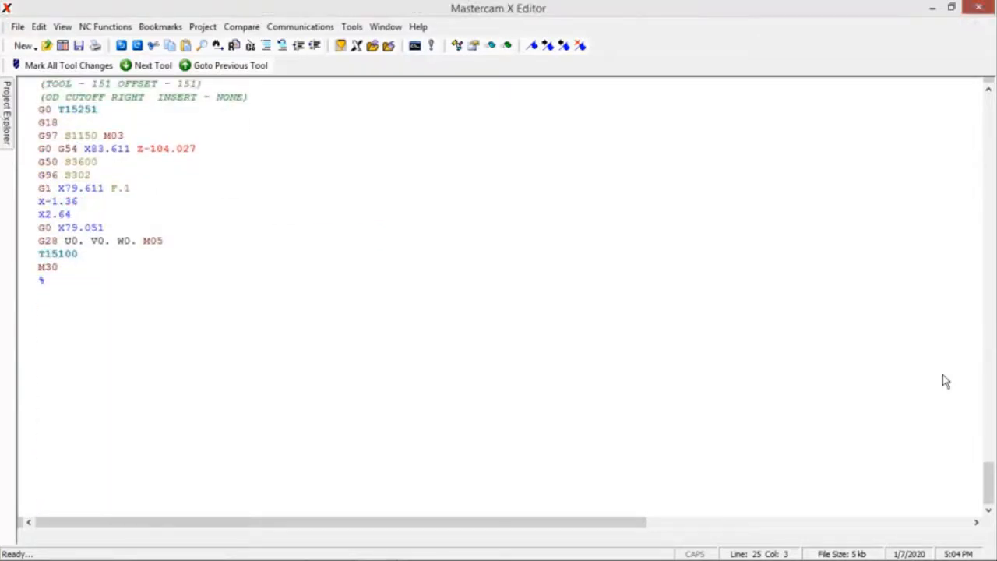